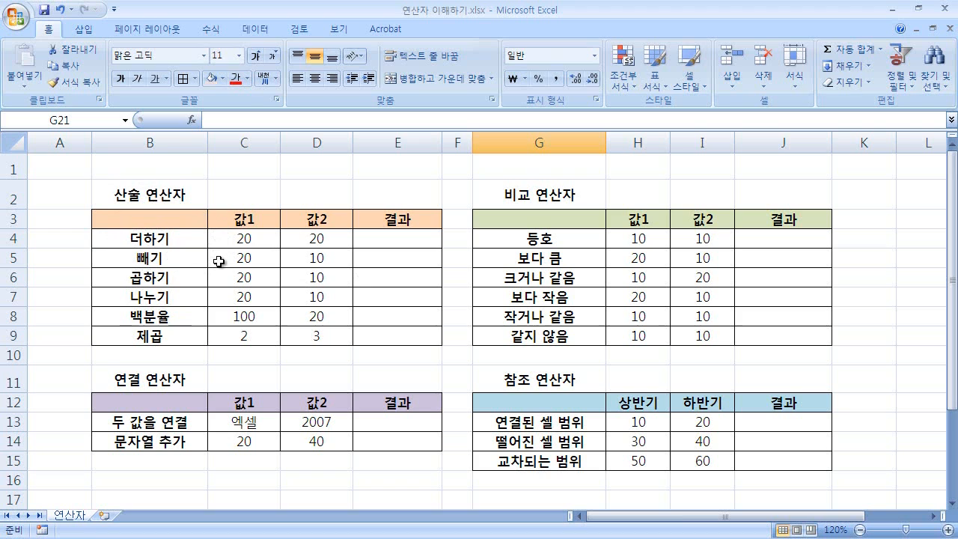
# Step: Enter the formula =20+20 in cell E4, the addition result of the arithmetic operators table
pyautogui.click(399, 240)
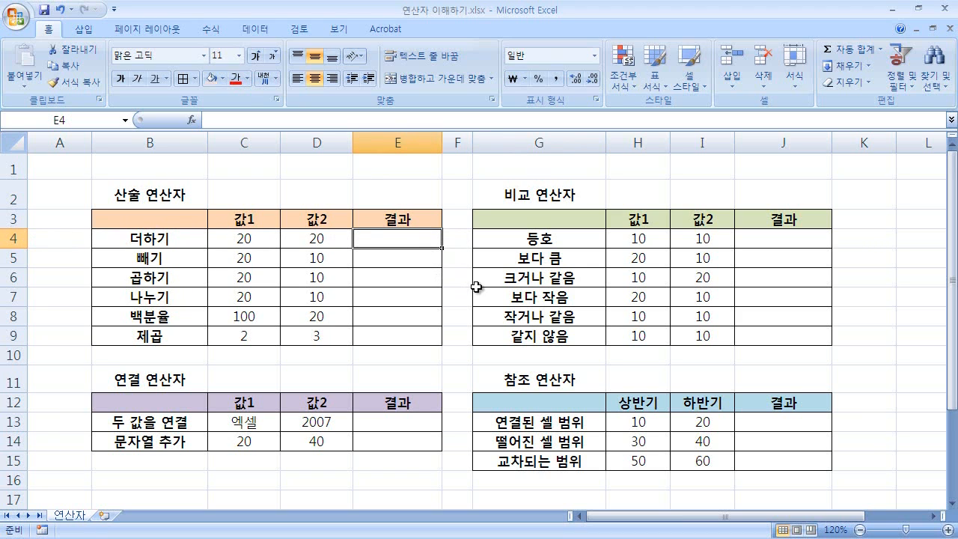
pyautogui.write('=')
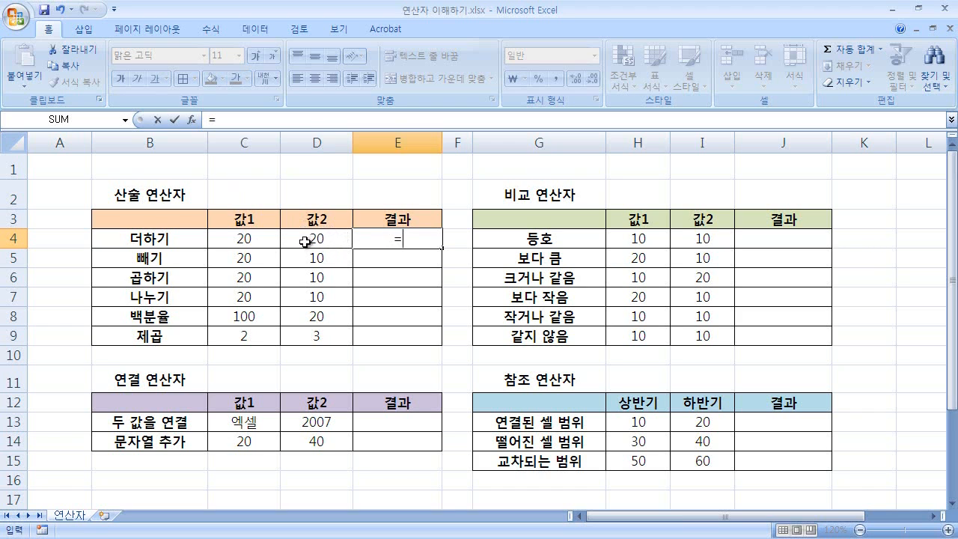
pyautogui.click(427, 241)
pyautogui.write('20+20')
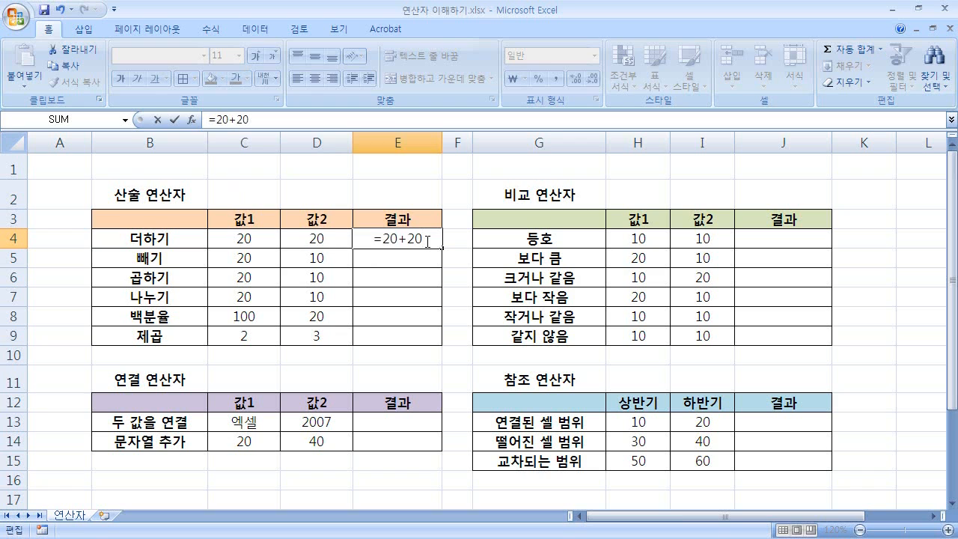
pyautogui.press('Return')
pyautogui.click(425, 245)
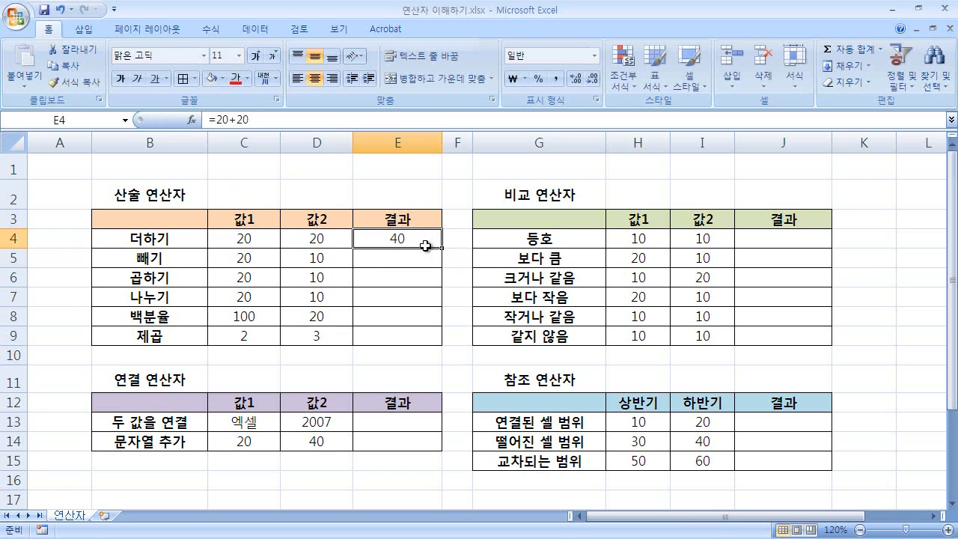
# Step: Replace the constants in E4's formula with cell references so that it reads =C4+D4
pyautogui.doubleClick(425, 244)
pyautogui.hotkey('shift', 'Left')
pyautogui.hotkey('shift', 'Left')
pyautogui.hotkey('shift', 'Left')
pyautogui.hotkey('shift', 'Left')
pyautogui.hotkey('shift', 'Left')
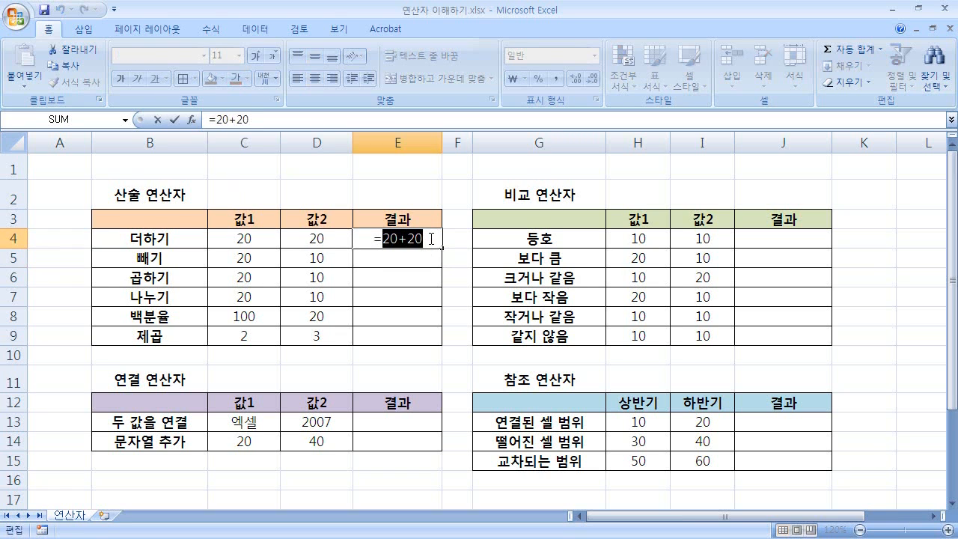
pyautogui.press('BackSpace')
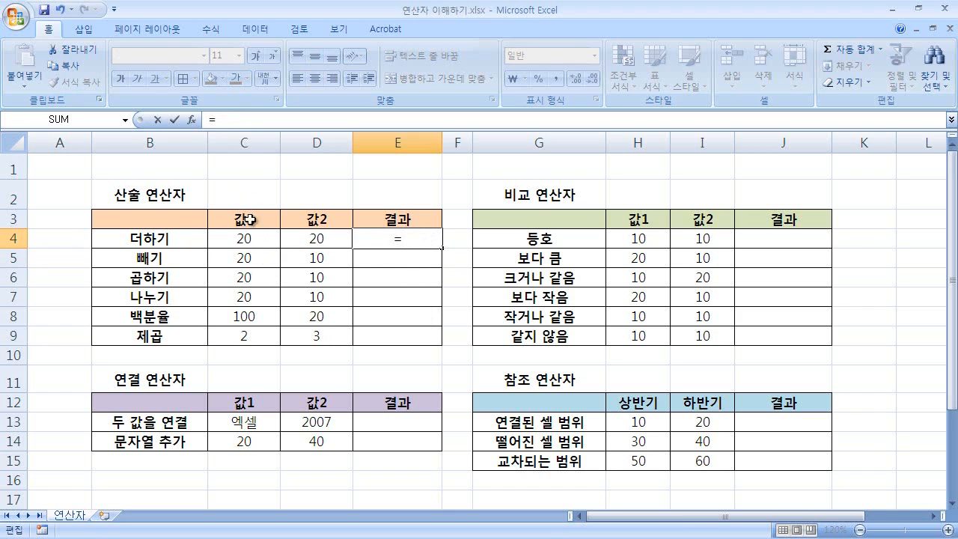
pyautogui.click(238, 239)
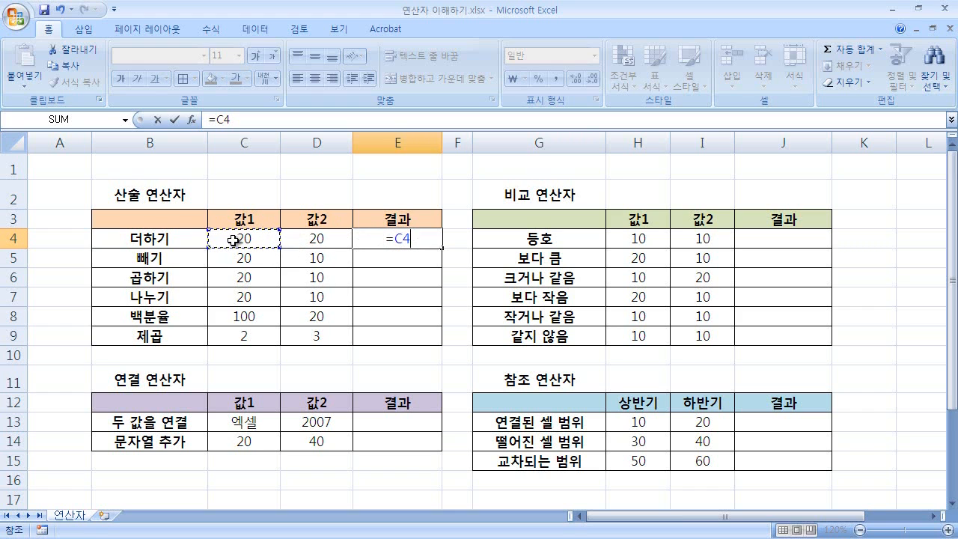
pyautogui.click(422, 240)
pyautogui.write('+')
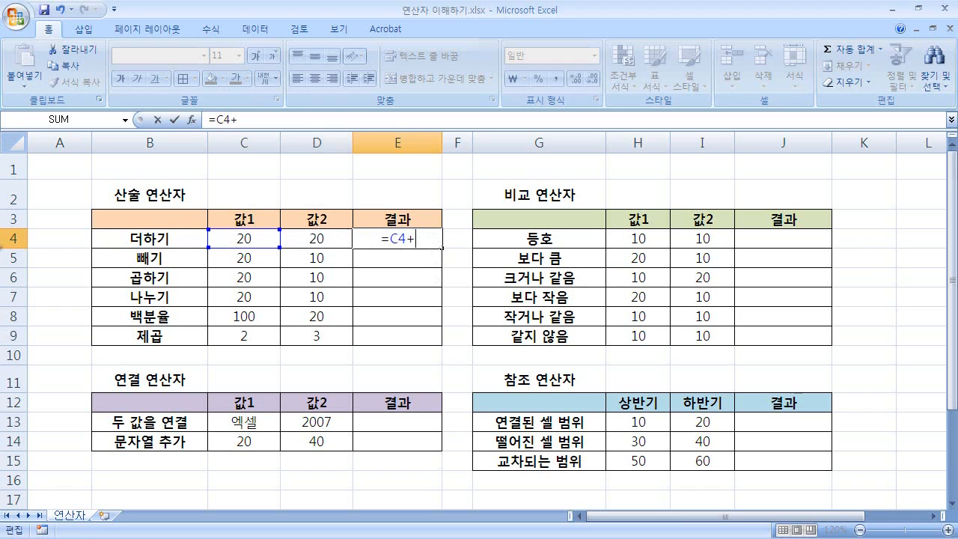
pyautogui.click(323, 239)
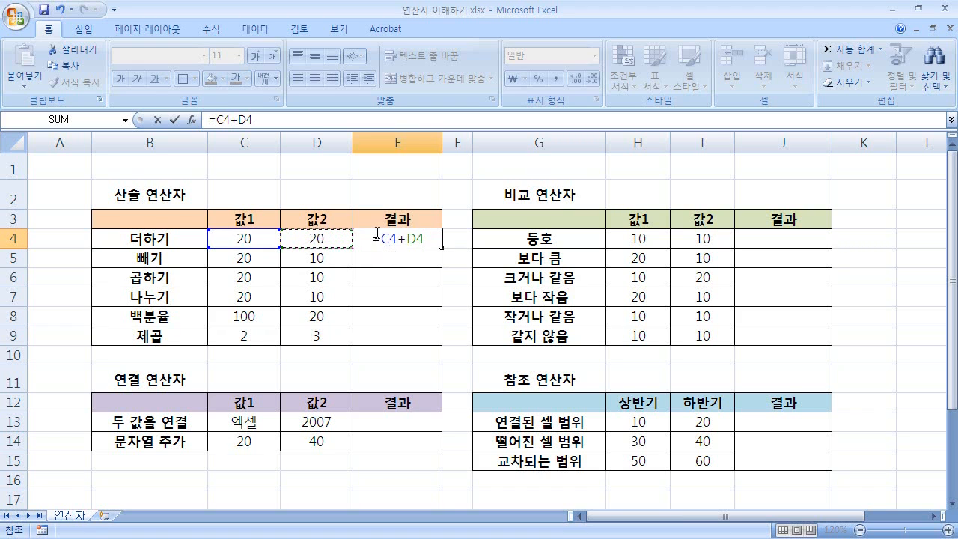
pyautogui.moveTo(372, 238); pyautogui.dragTo(379, 238)
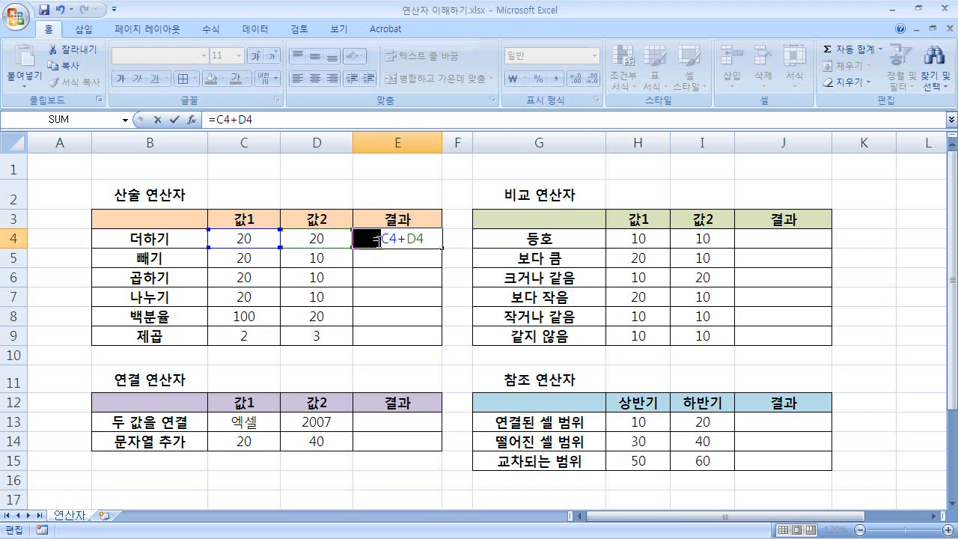
pyautogui.click(380, 238)
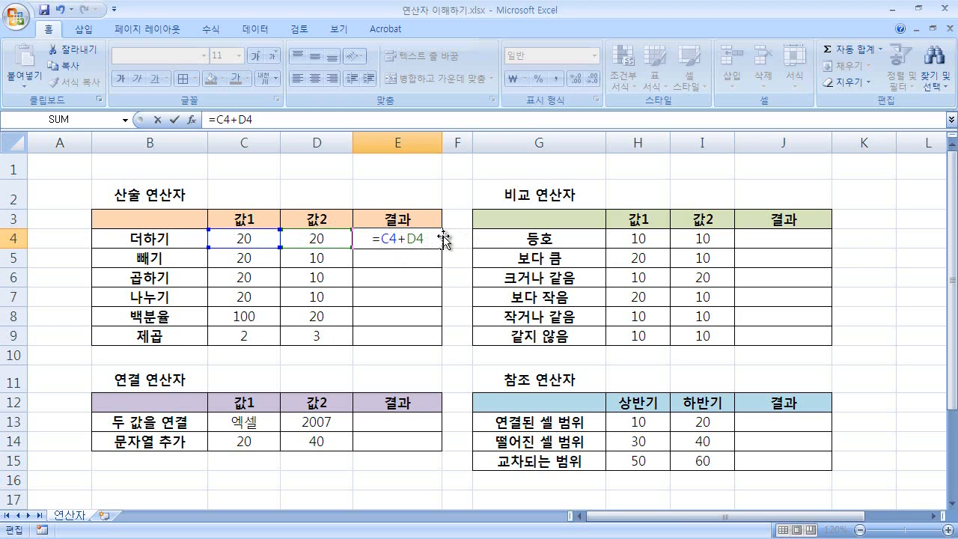
pyautogui.click(429, 239)
pyautogui.press('Return')
pyautogui.click(417, 239)
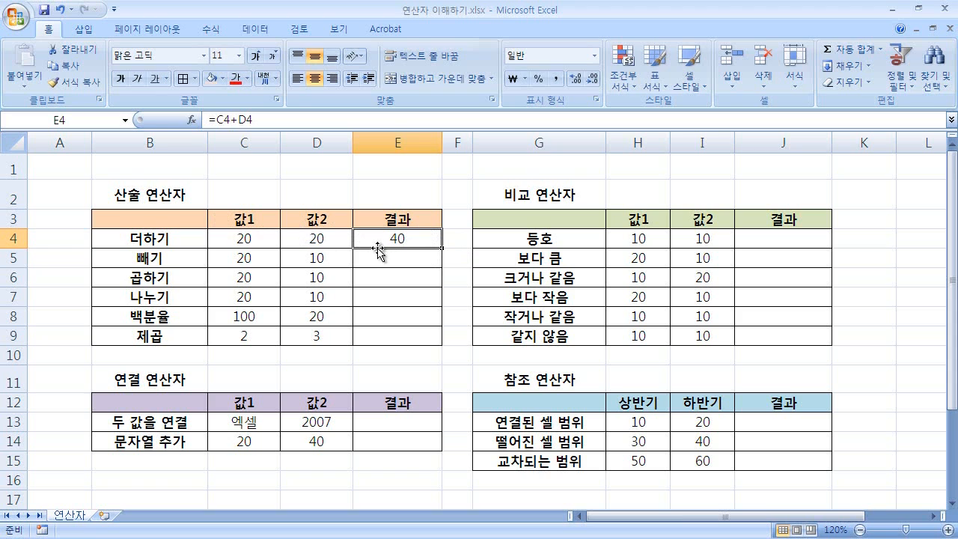
# Step: Inspect input cells C4 and D4 and compare them with the references in E4's formula
pyautogui.click(241, 240)
pyautogui.click(316, 240)
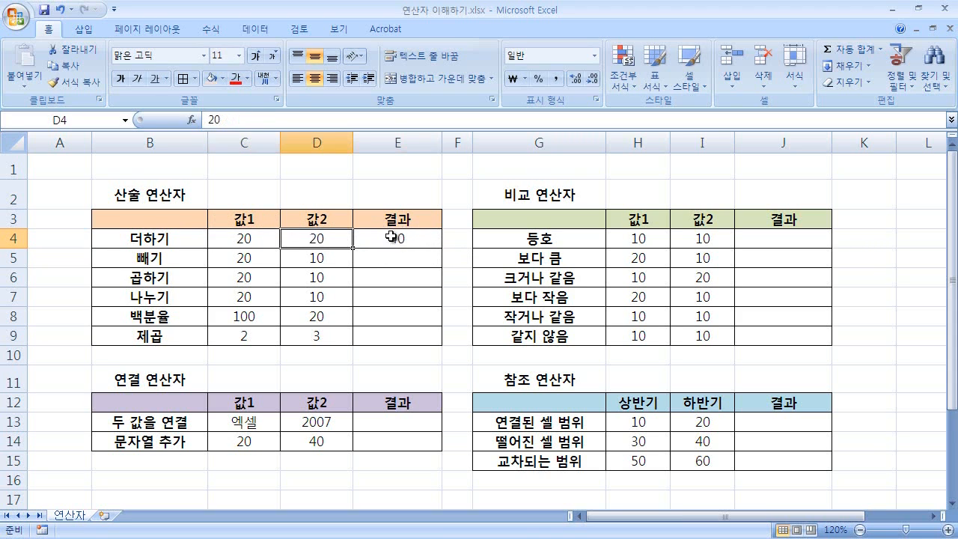
pyautogui.click(397, 239)
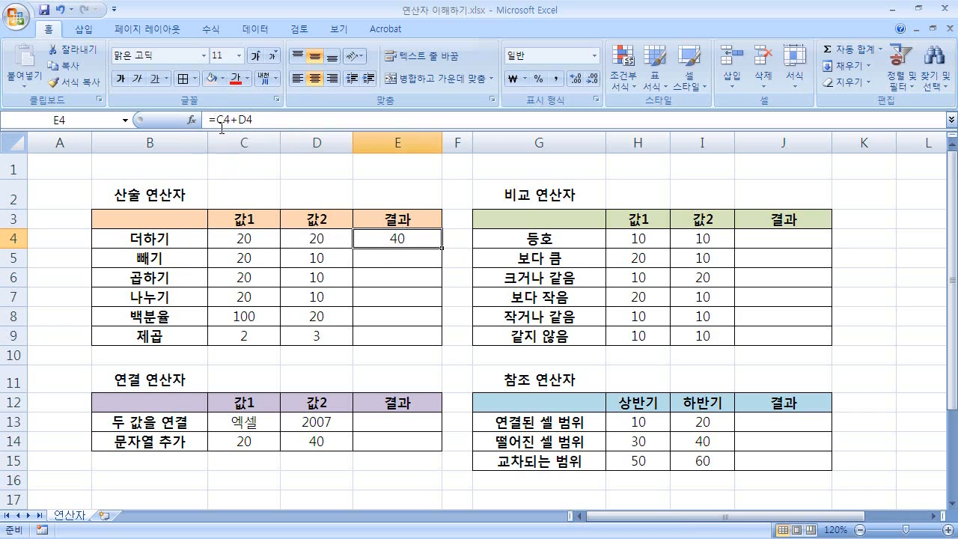
pyautogui.click(242, 238)
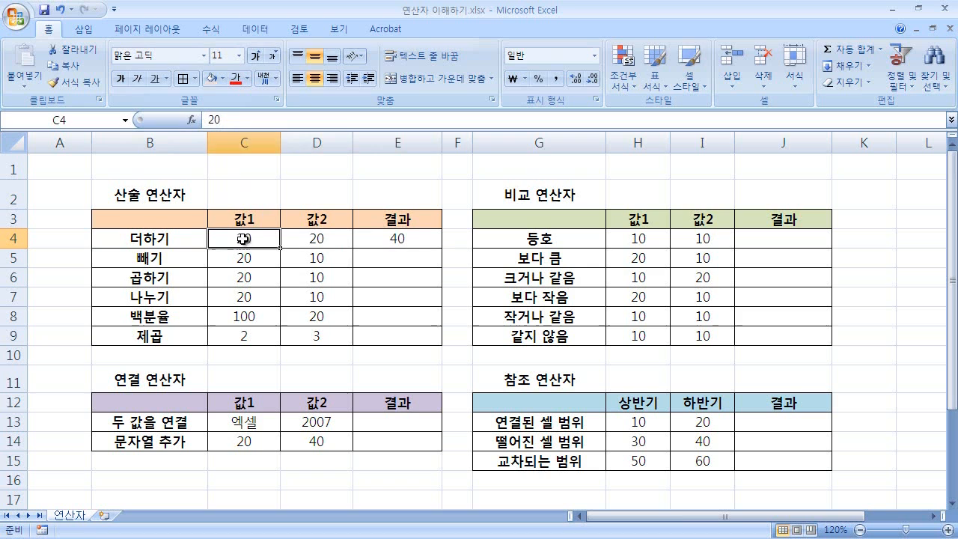
pyautogui.click(317, 237)
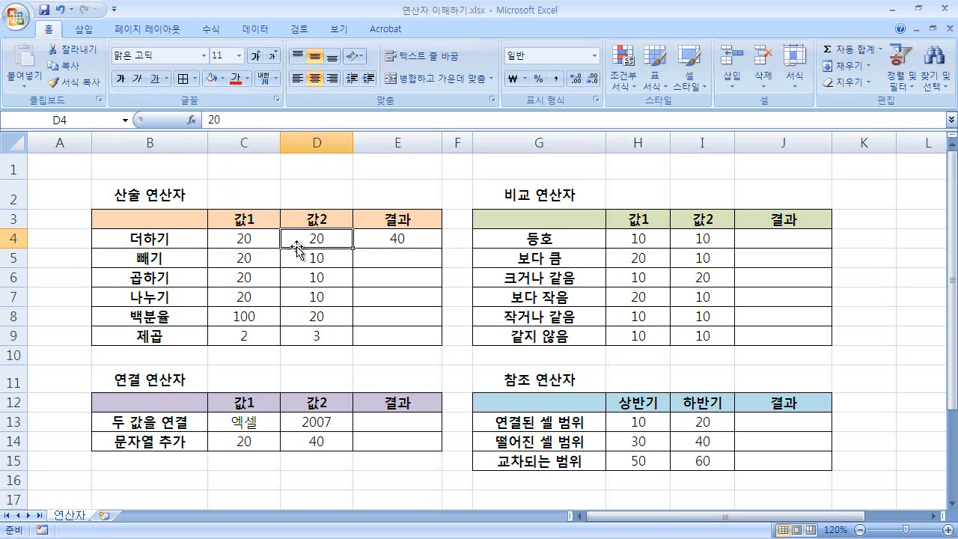
pyautogui.click(402, 241)
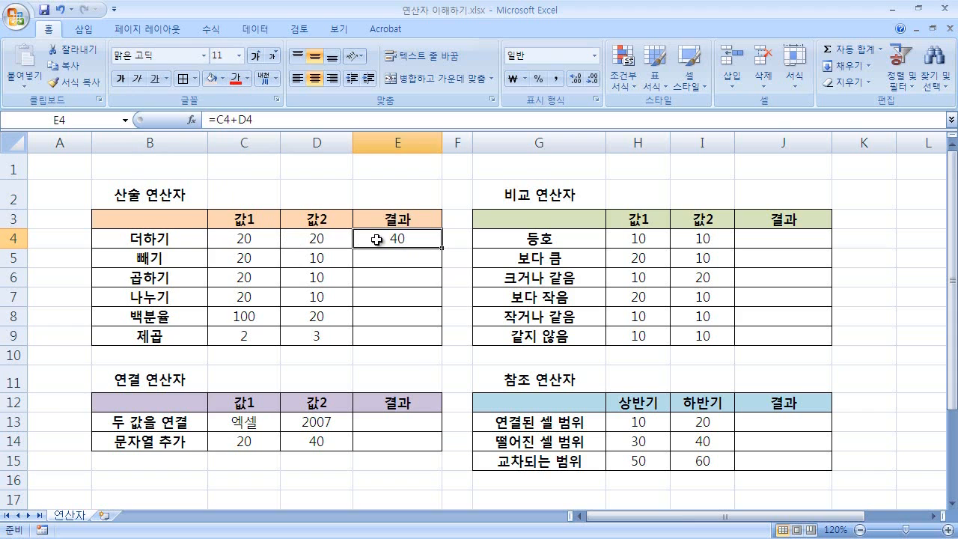
# Step: Set the first value of the addition row, cell C4, to 10 and select its result cell E4
pyautogui.click(247, 240)
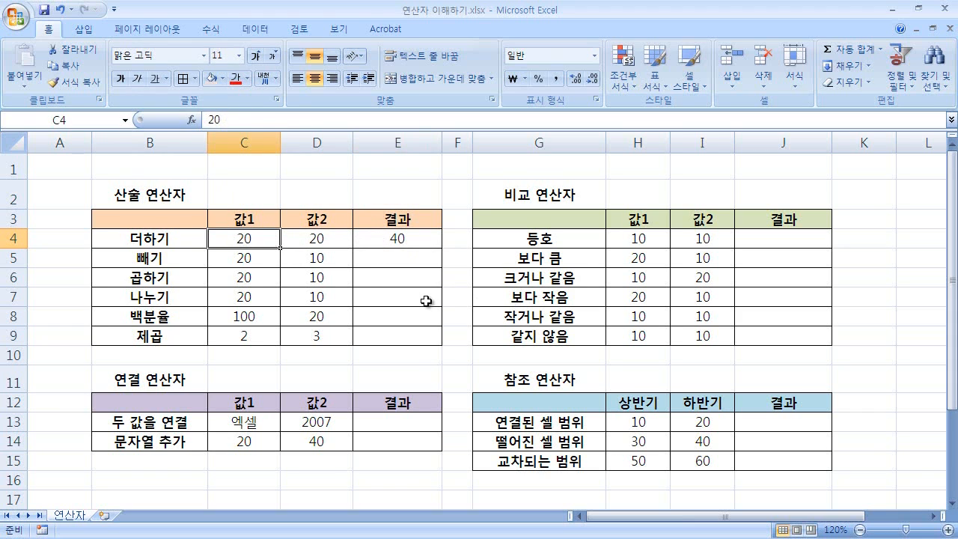
pyautogui.write('10')
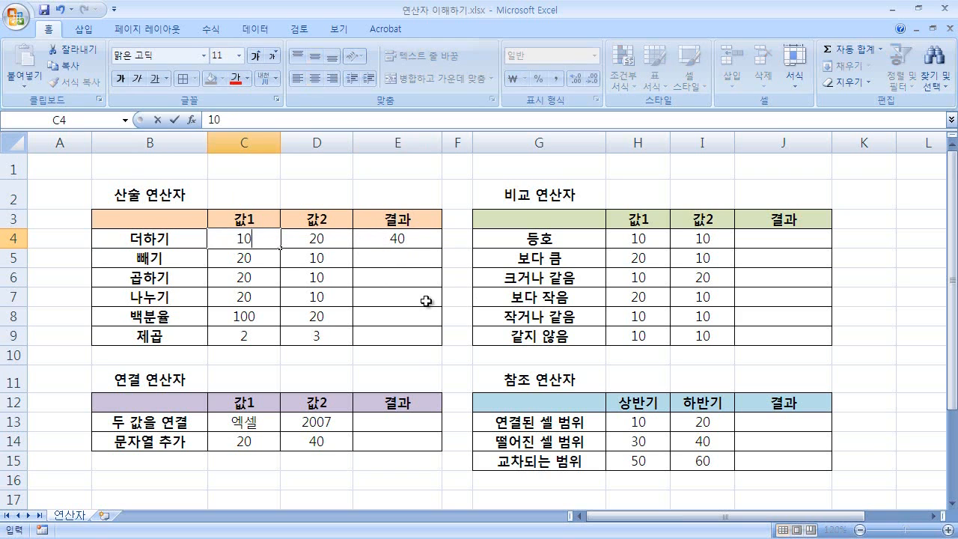
pyautogui.press('Return')
pyautogui.click(404, 247)
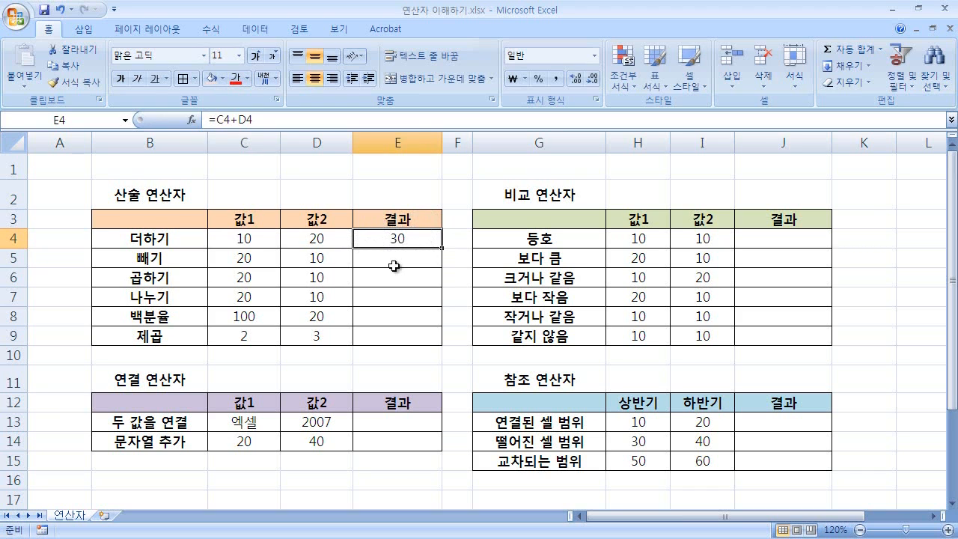
# Step: Review the formula in cell E4 in edit mode along with its highlighted source cells, without changing it
pyautogui.doubleClick(405, 238)
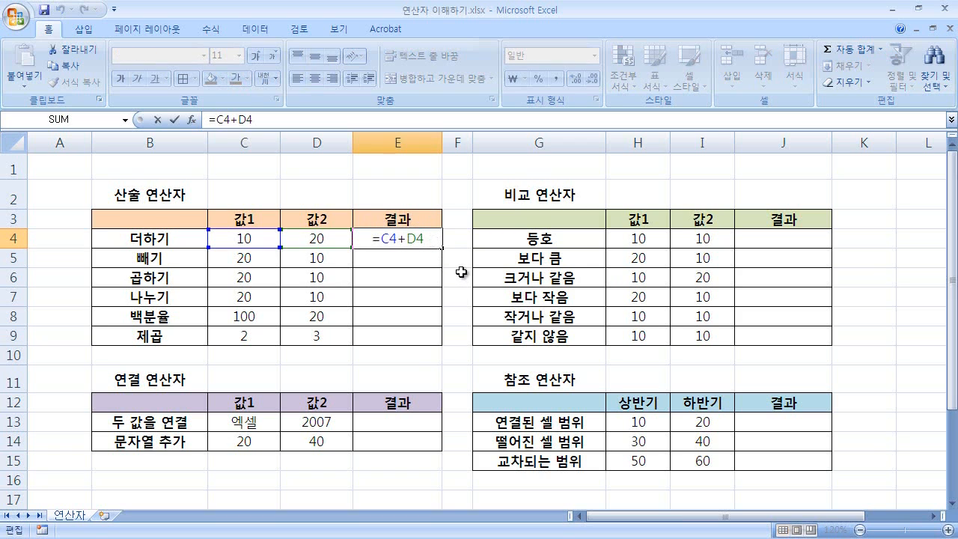
pyautogui.press('Return')
pyautogui.click(395, 236)
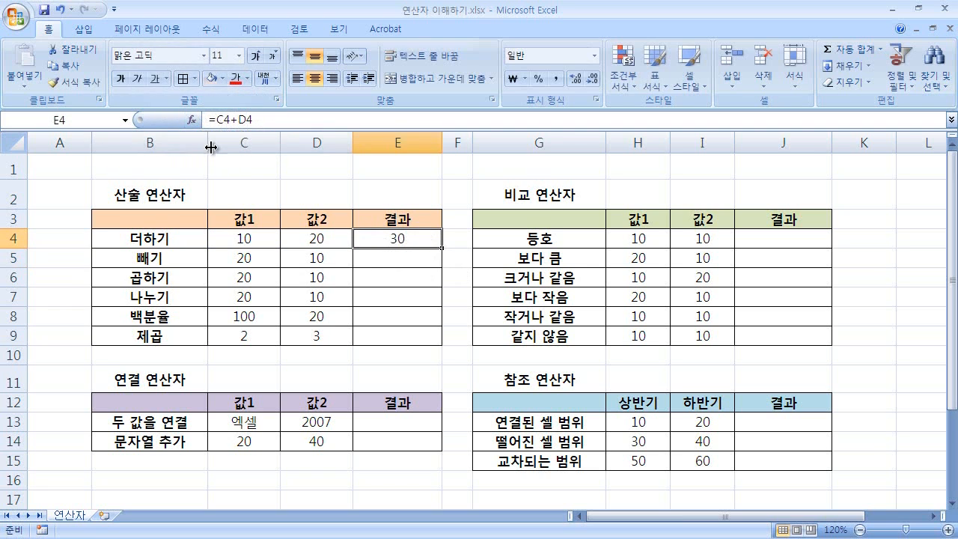
pyautogui.doubleClick(401, 239)
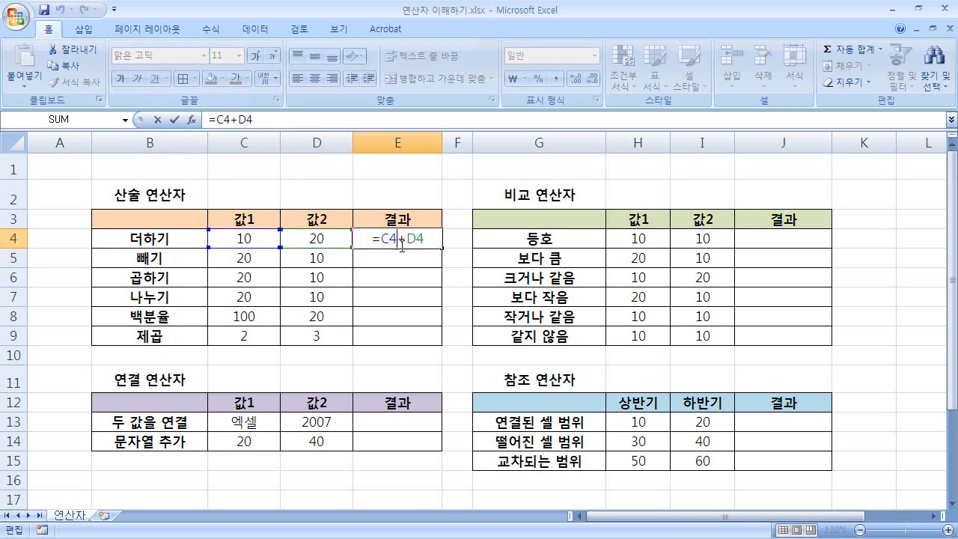
pyautogui.doubleClick(405, 238)
pyautogui.press('Return')
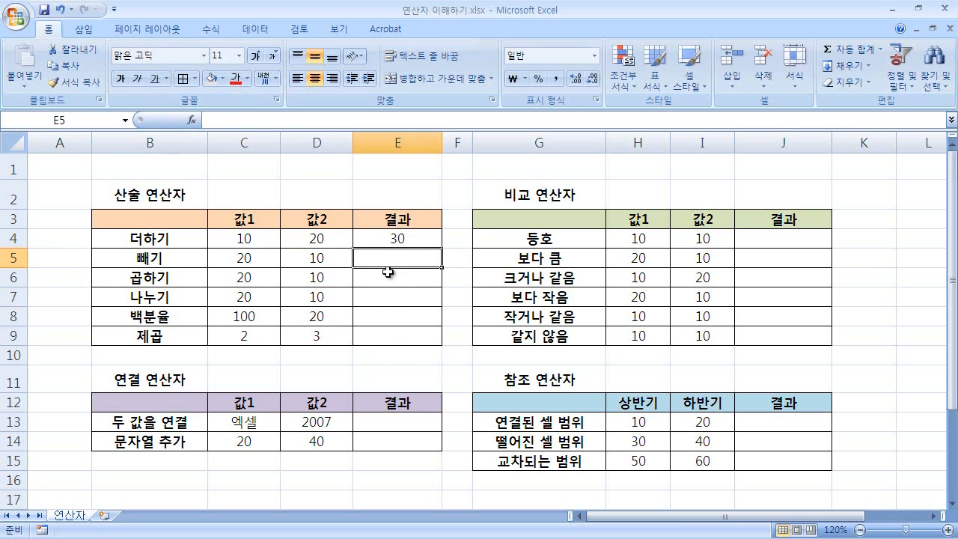
# Step: Enter the subtraction formula =C5-D5 in cell E5 and select that cell again
pyautogui.write('=')
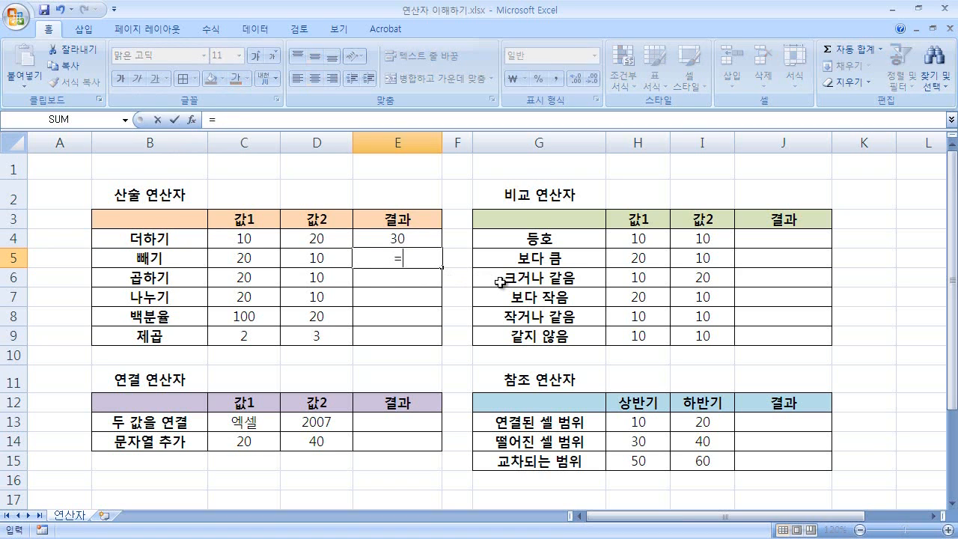
pyautogui.click(249, 259)
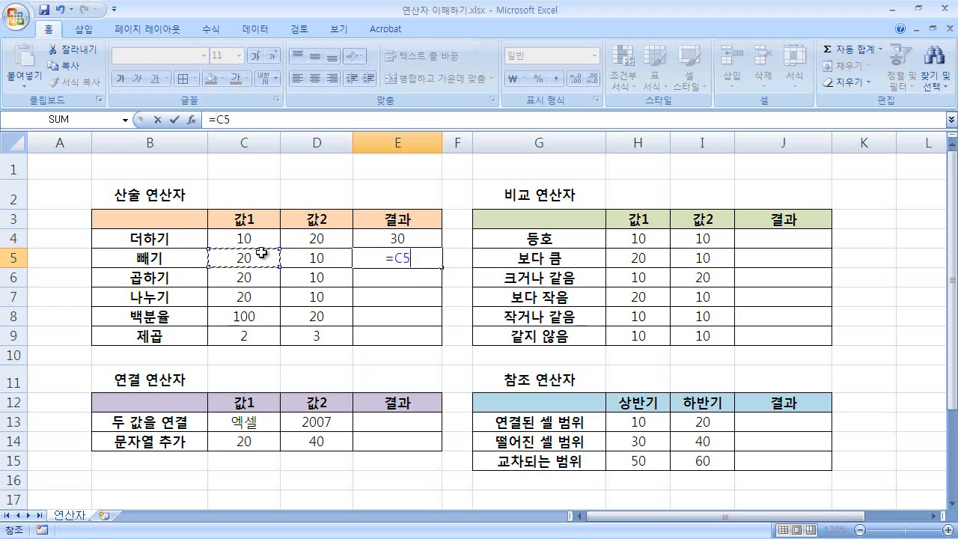
pyautogui.write('-')
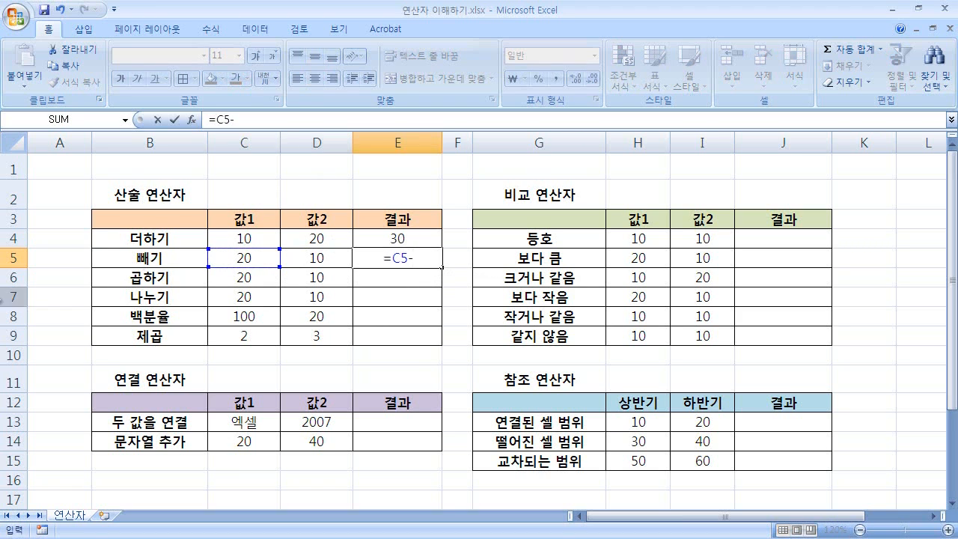
pyautogui.click(306, 259)
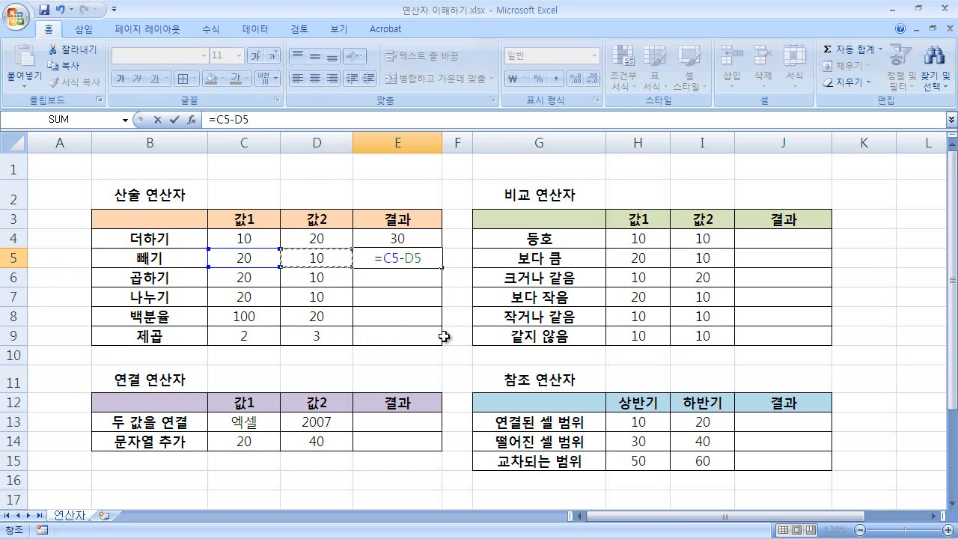
pyautogui.press('Return')
pyautogui.press('Up')
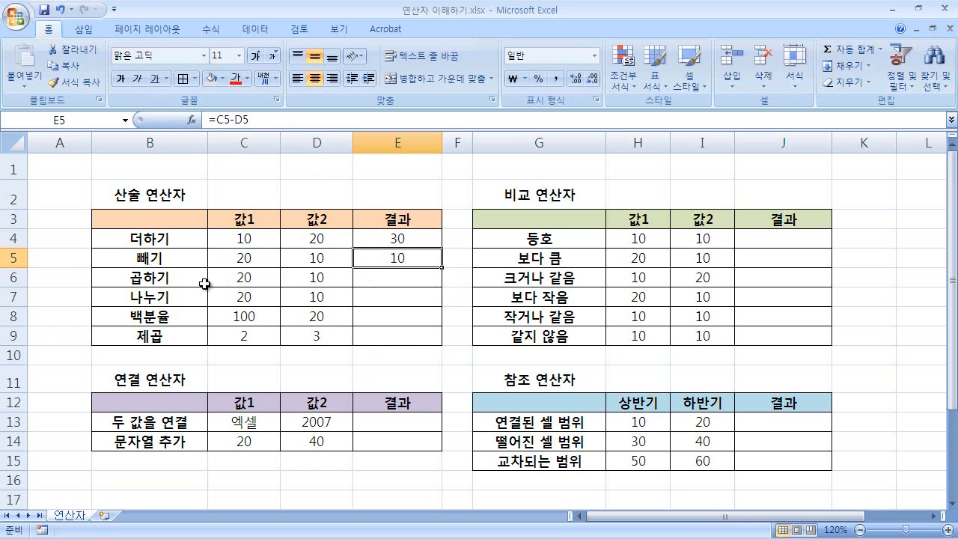
# Step: Enter the multiplication formula =C6*D6 in cell E6
pyautogui.moveTo(170, 279); pyautogui.dragTo(406, 292)
pyautogui.click(413, 283)
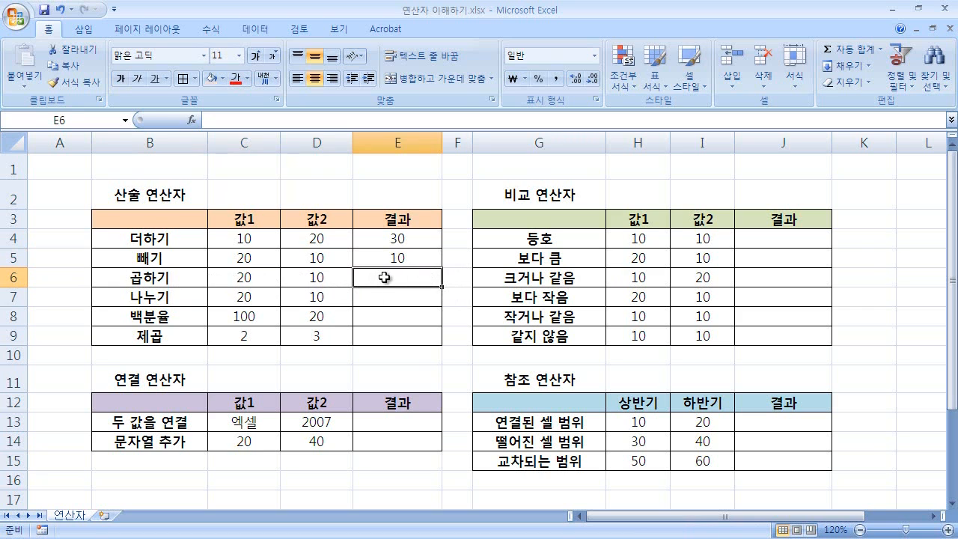
pyautogui.write('-')
pyautogui.press('BackSpace')
pyautogui.write('=')
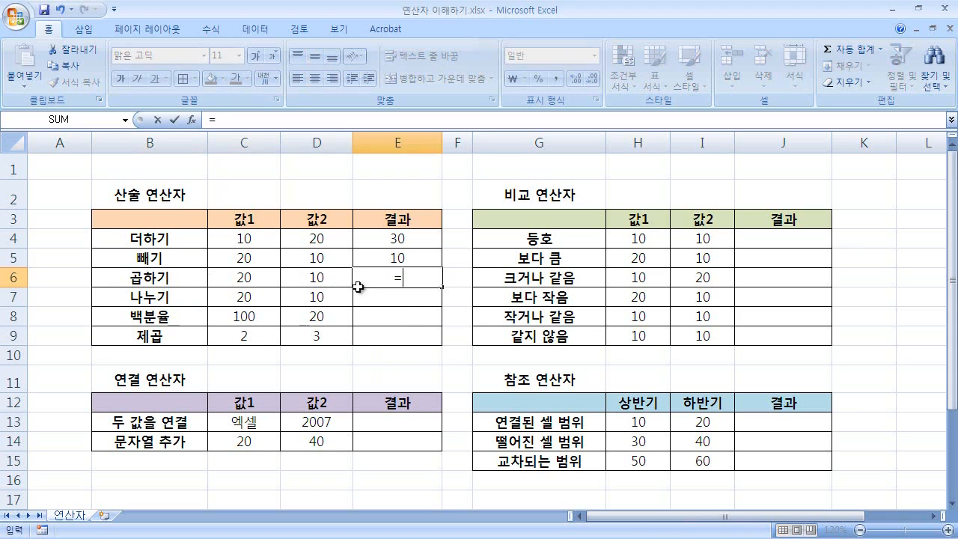
pyautogui.click(240, 277)
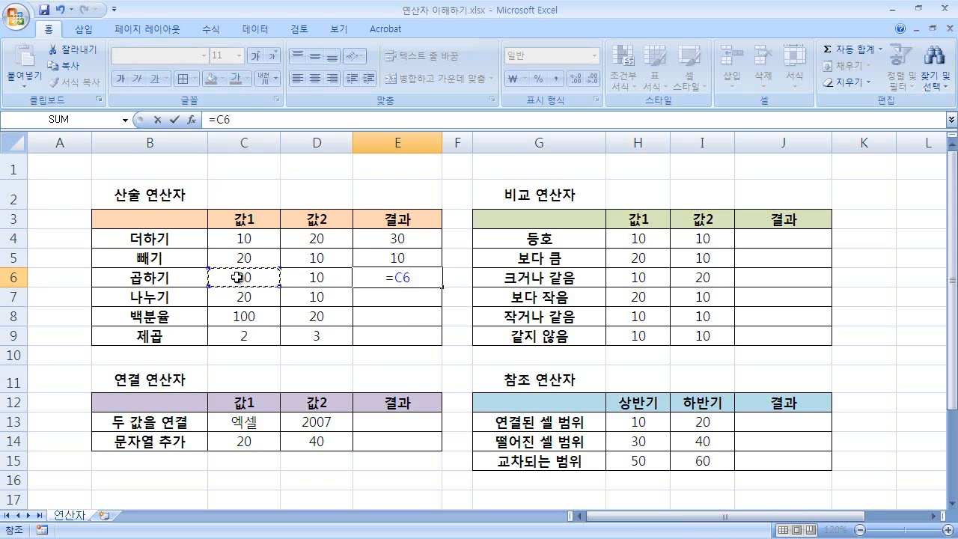
pyautogui.write('*')
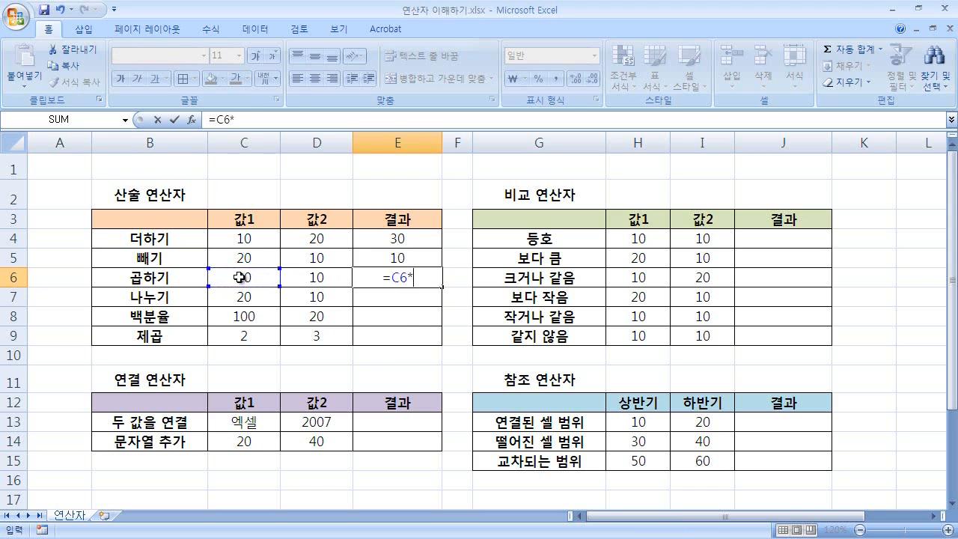
pyautogui.click(317, 278)
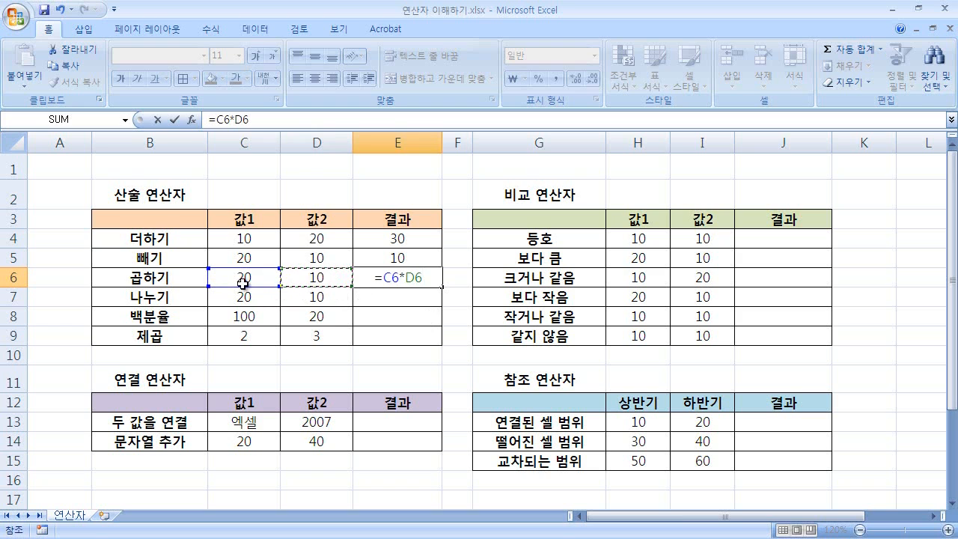
pyautogui.press('Return')
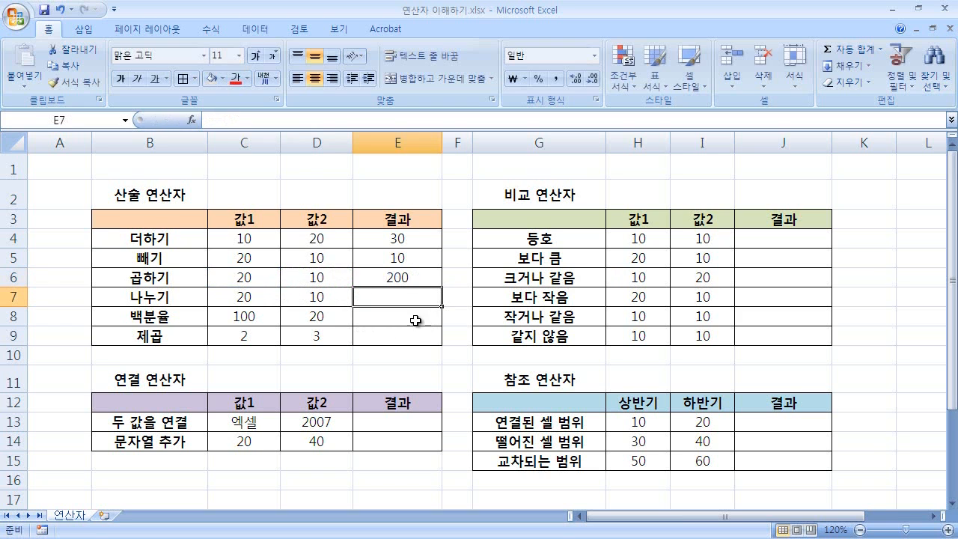
# Step: Enter the division formula =C7/D7 in cell E7, the result cell of the 나누기 row
pyautogui.click(423, 277)
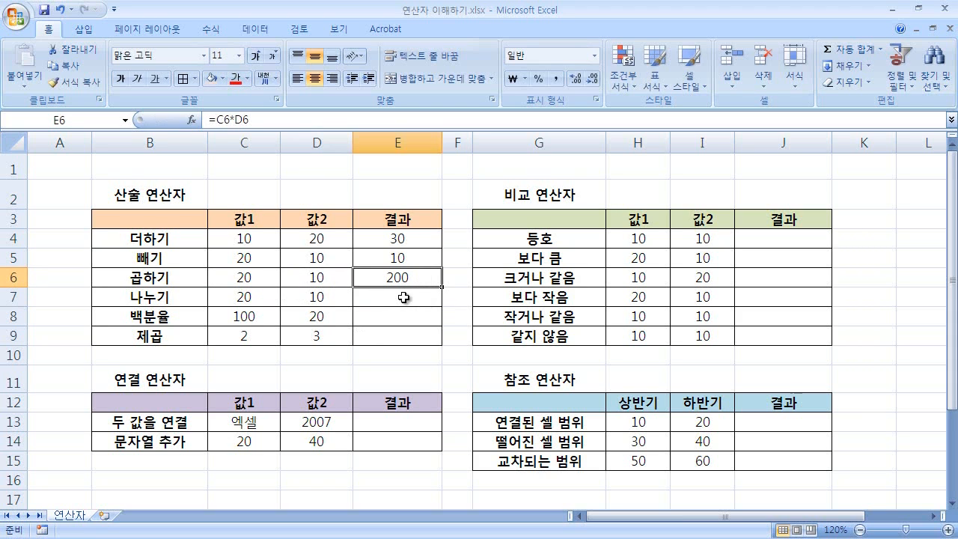
pyautogui.click(403, 297)
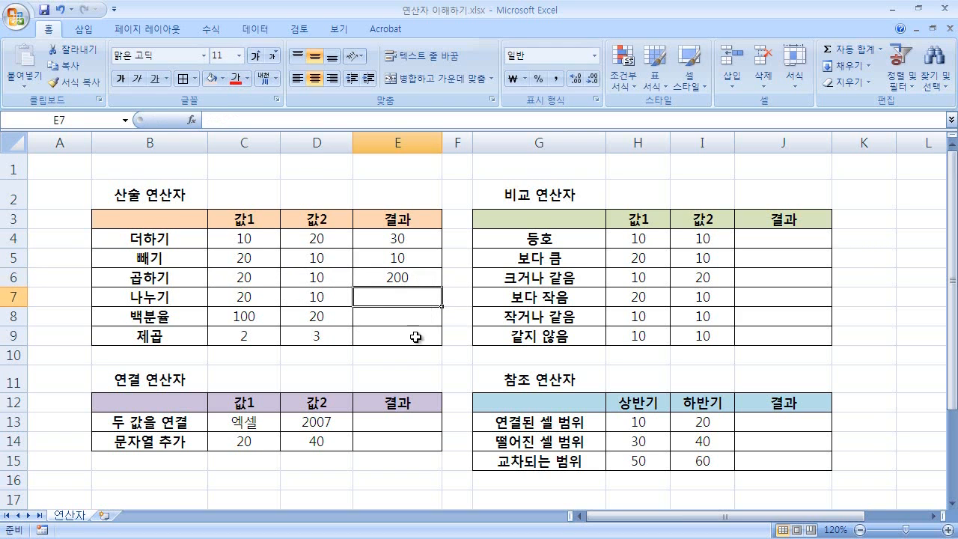
pyautogui.write('=')
pyautogui.click(258, 302)
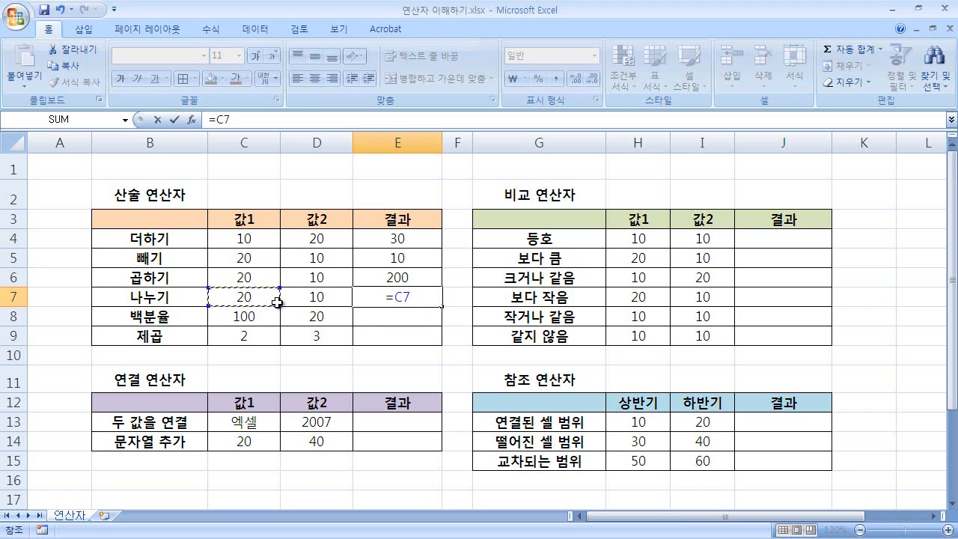
pyautogui.write('/')
pyautogui.click(327, 300)
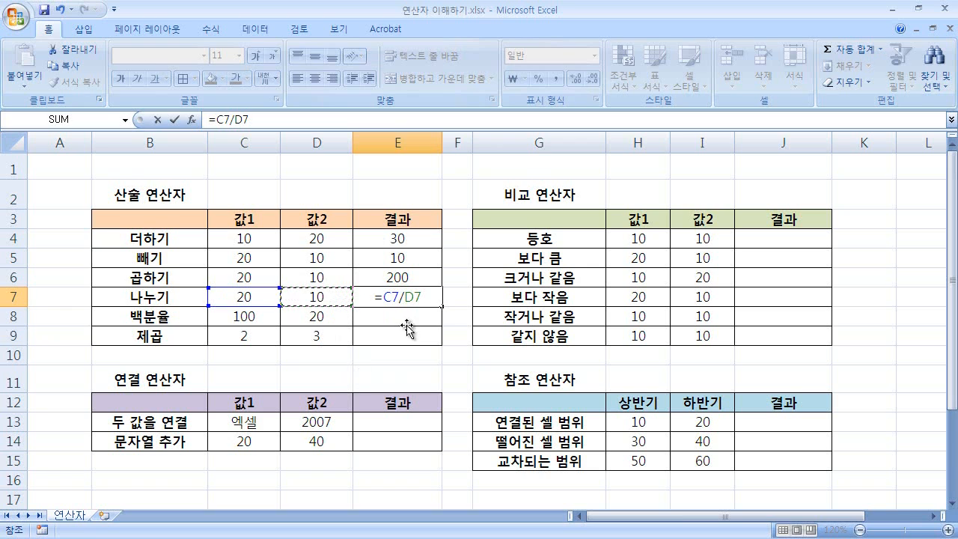
pyautogui.press('Return')
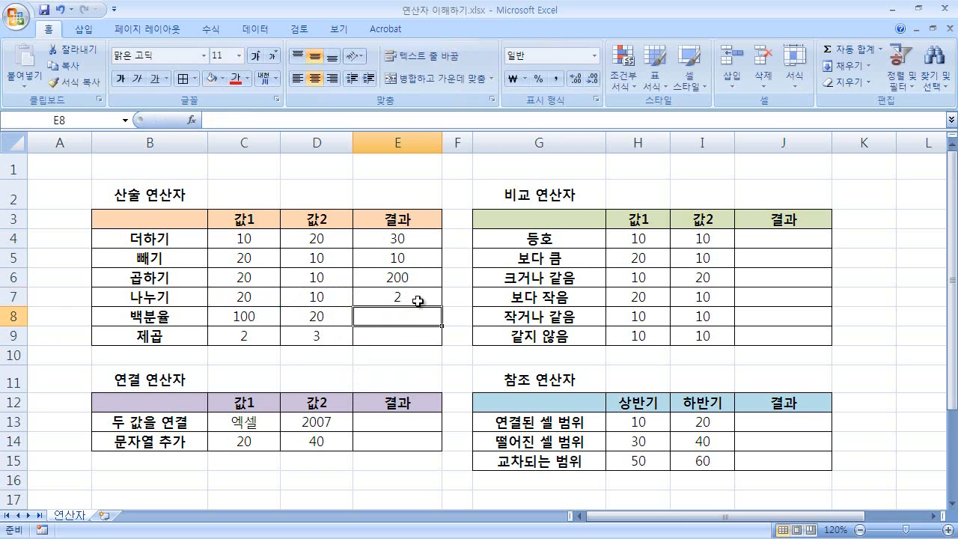
# Step: Set the first value of the division row, cell C7, to 30 and select its result cell E7
pyautogui.click(417, 301)
pyautogui.click(254, 300)
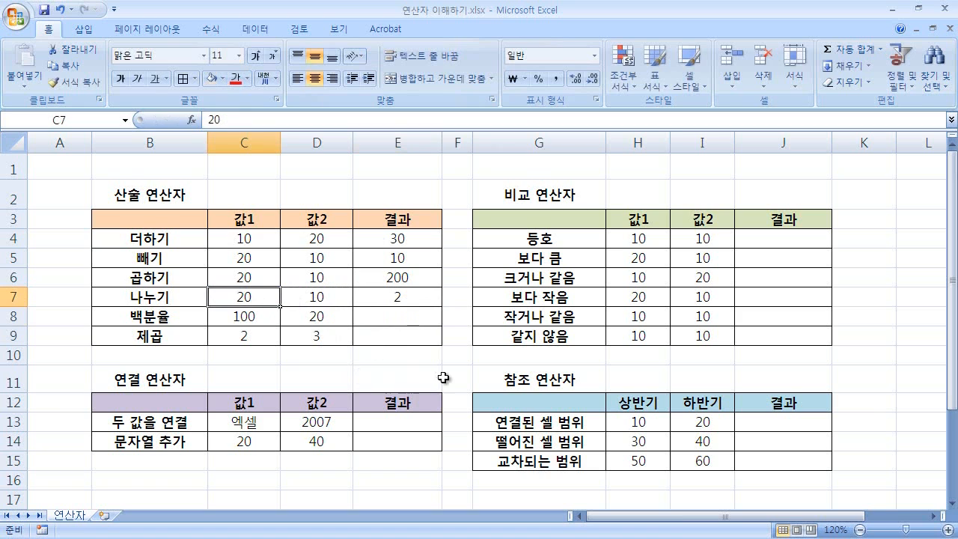
pyautogui.write('30')
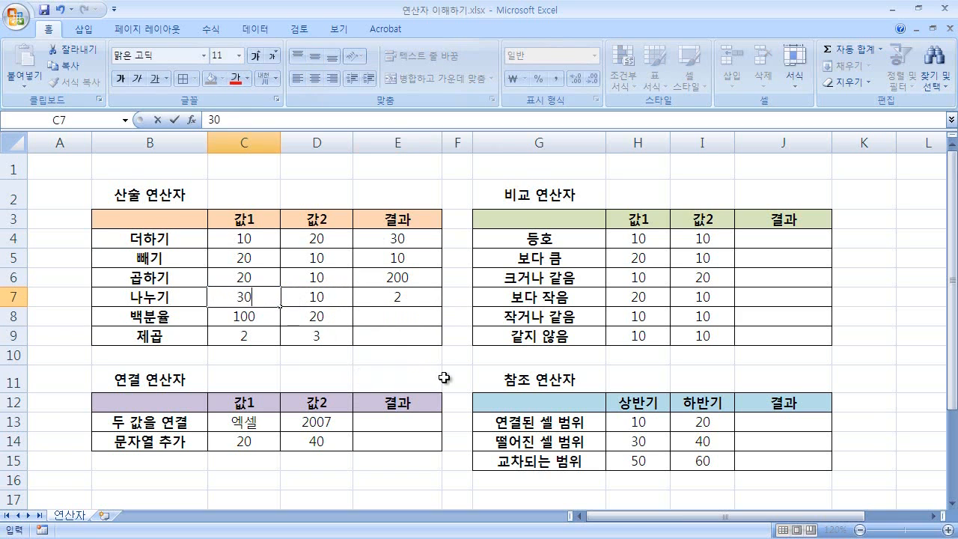
pyautogui.press('Return')
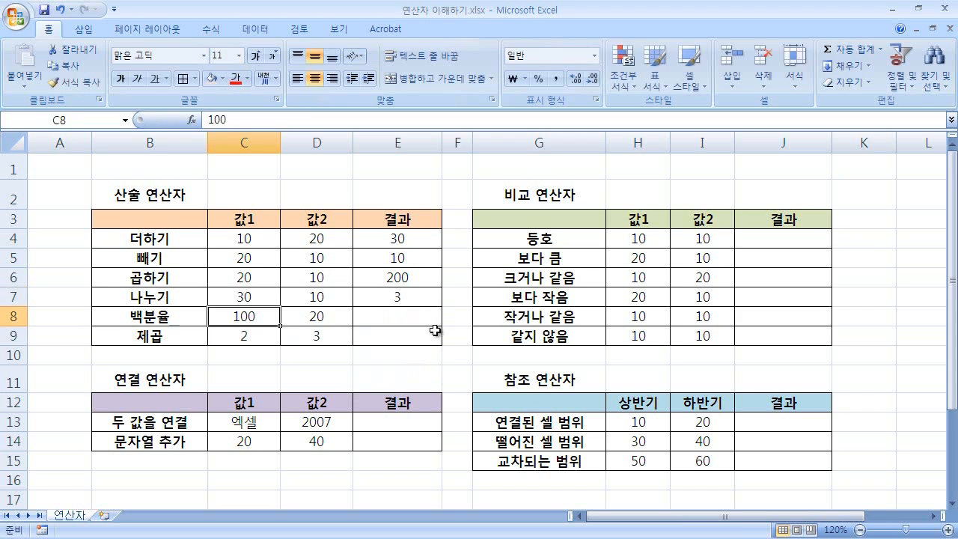
pyautogui.click(413, 301)
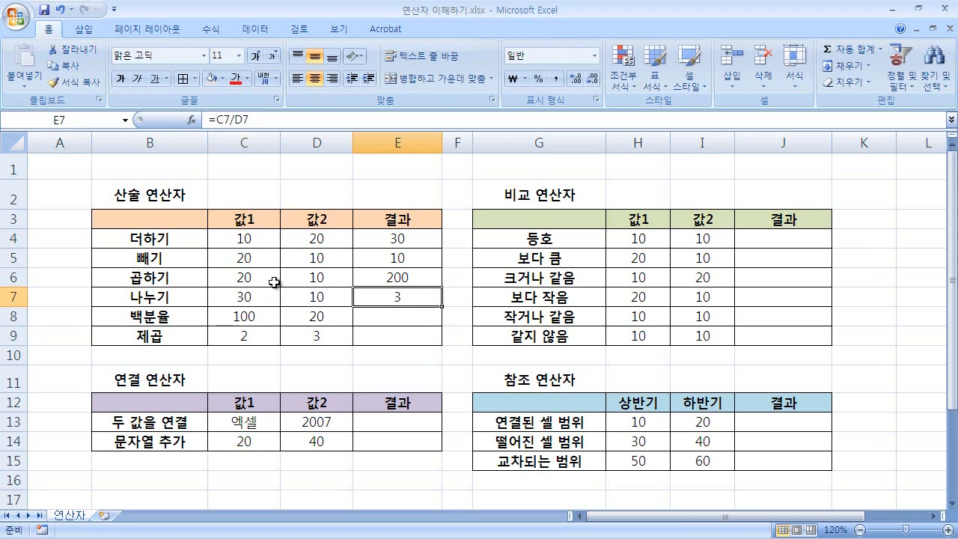
# Step: Enter the percentage formula =C8*D8% in cell E8 and select that cell again
pyautogui.click(386, 318)
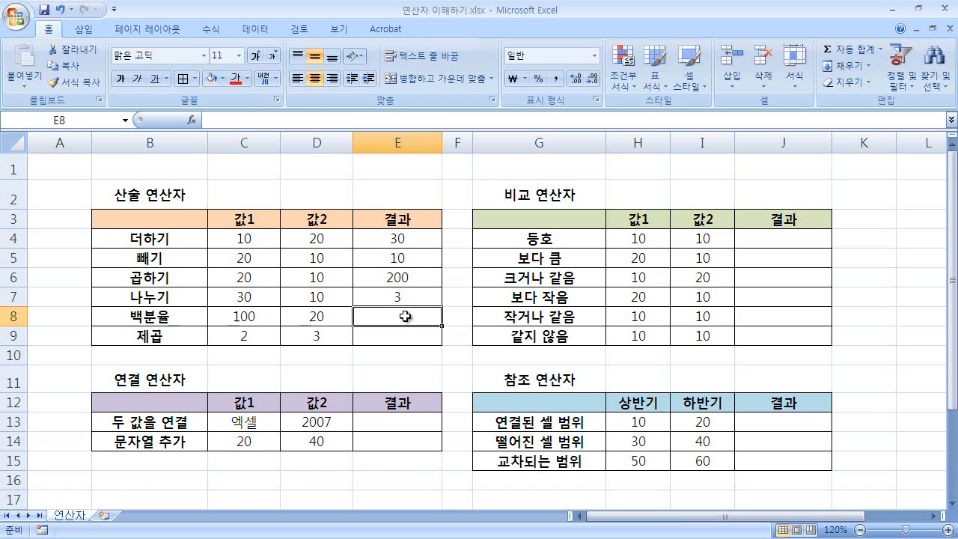
pyautogui.write('=')
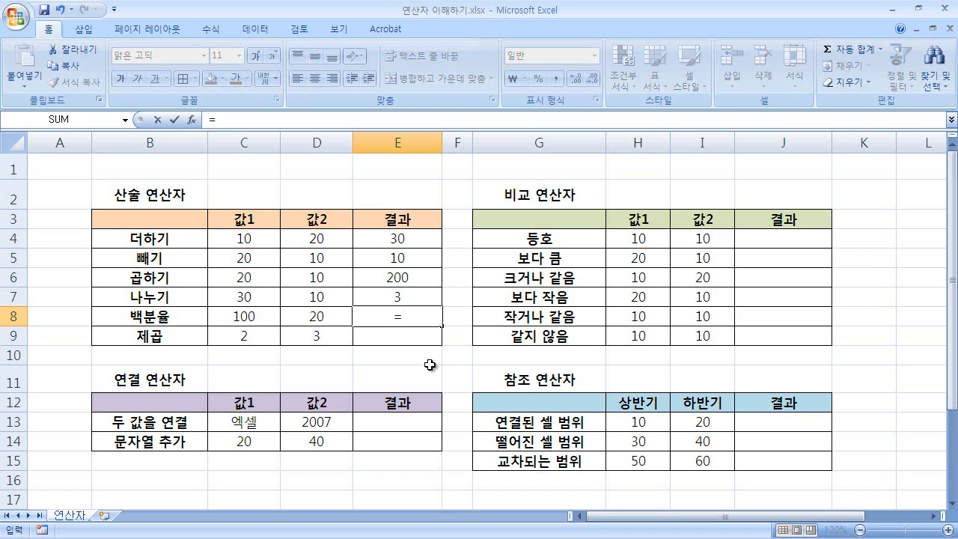
pyautogui.click(252, 316)
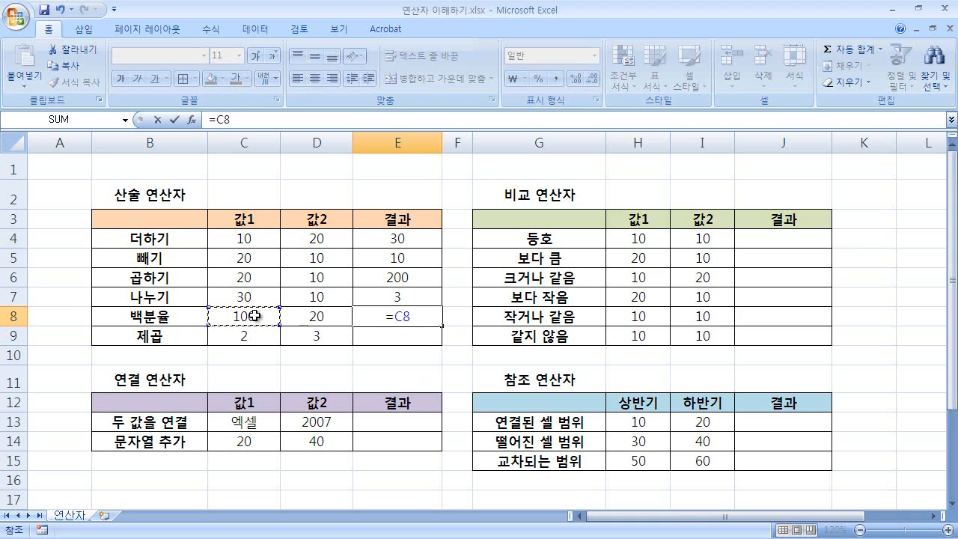
pyautogui.write('*')
pyautogui.click(321, 317)
pyautogui.write('%')
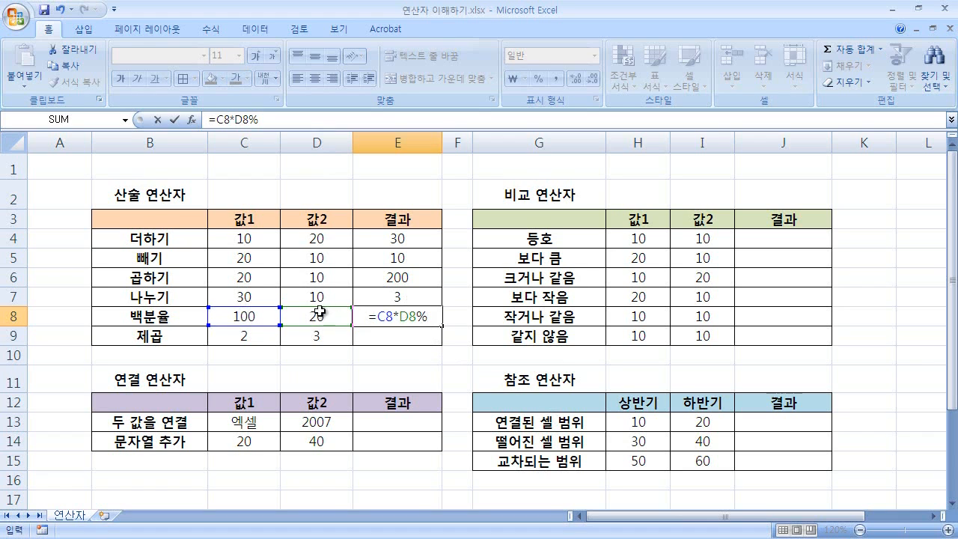
pyautogui.press('Return')
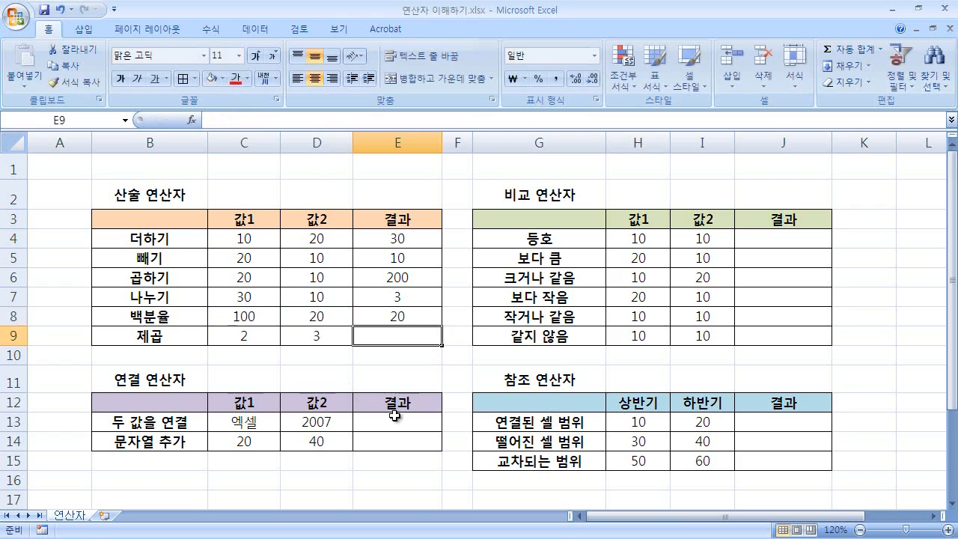
pyautogui.press('Up')
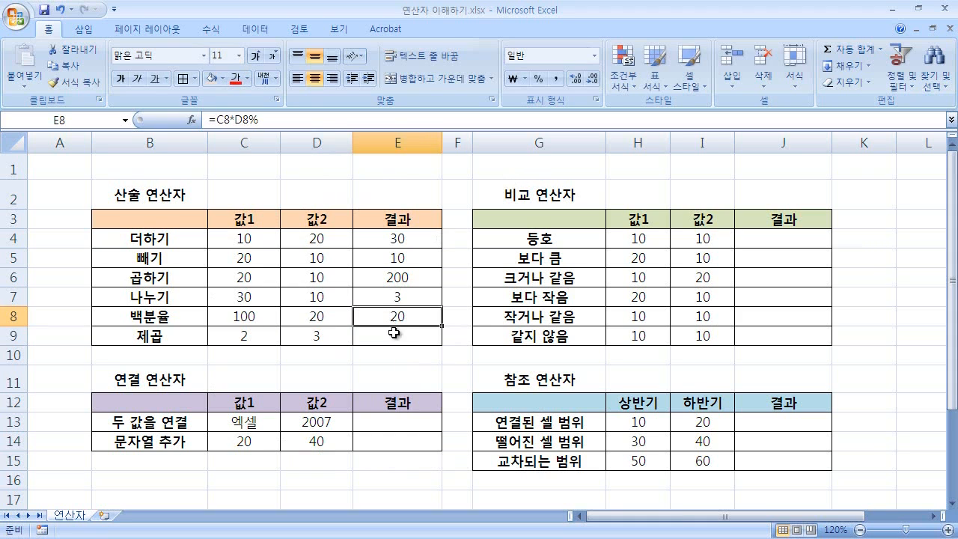
# Step: Set the second value of the percentage row, cell D8, to 50 and check the row's two source cells
pyautogui.click(316, 321)
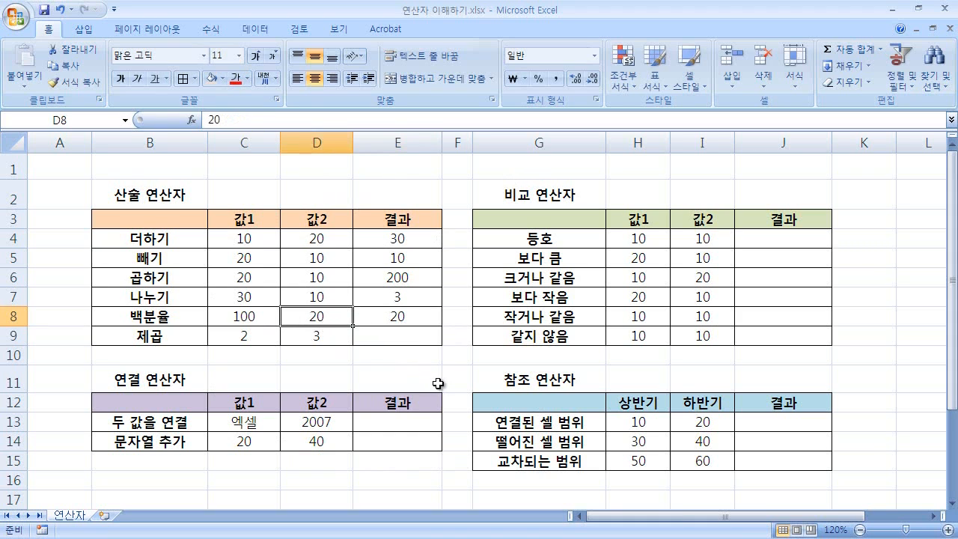
pyautogui.write('50')
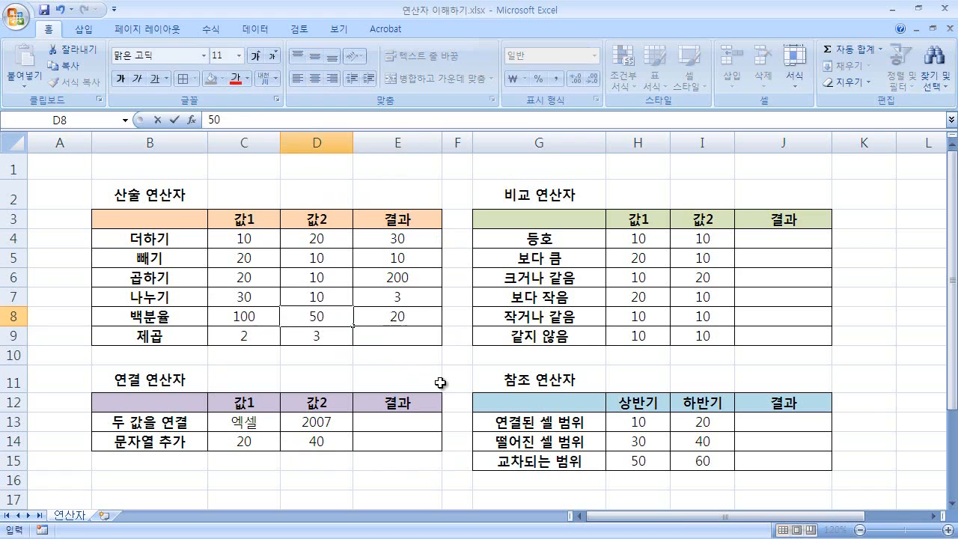
pyautogui.press('Return')
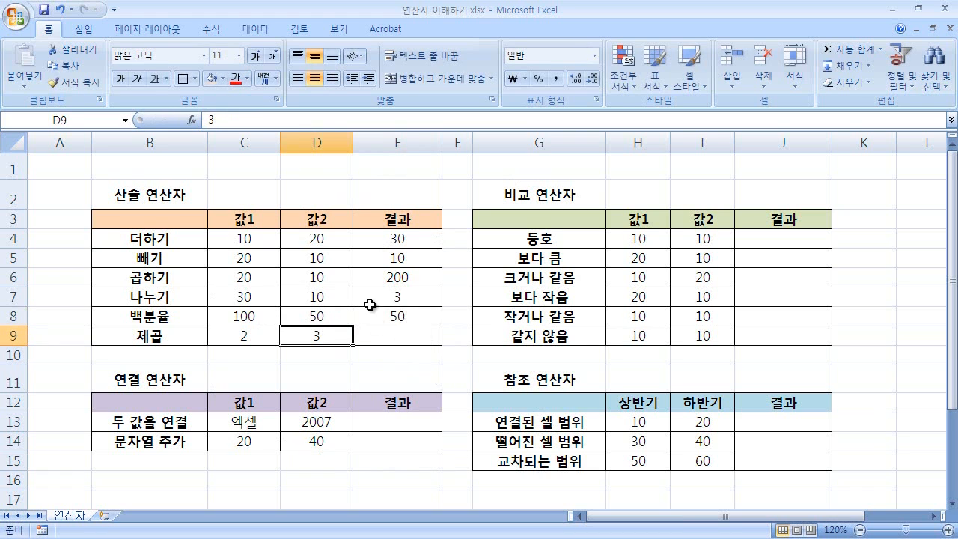
pyautogui.click(252, 320)
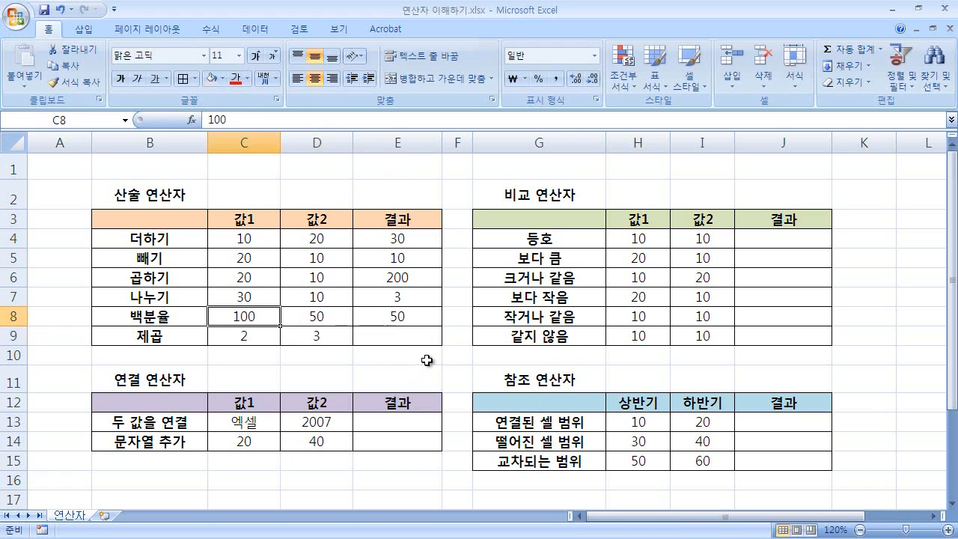
pyautogui.click(335, 320)
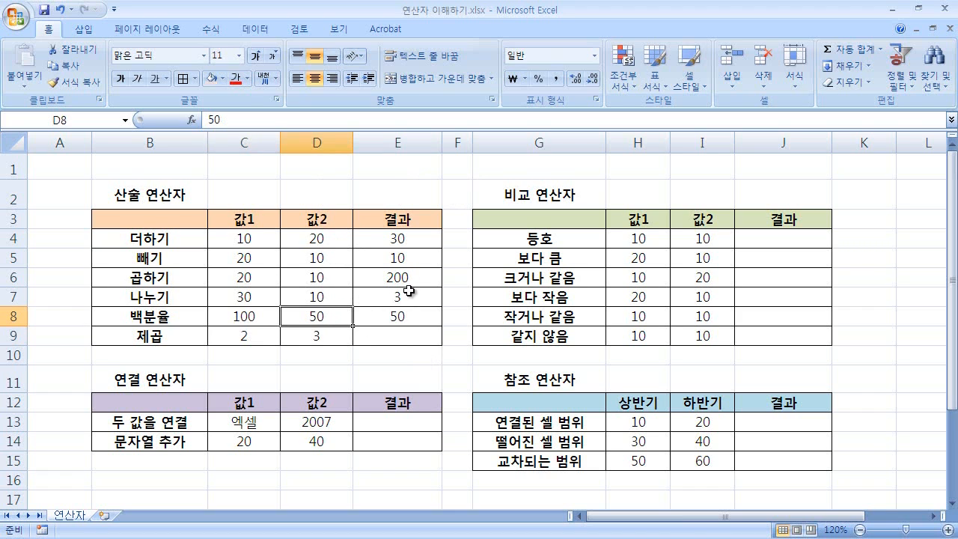
# Step: Set the percentage row's first value in C8 to 500 and its second value in D8 to 10
pyautogui.click(253, 320)
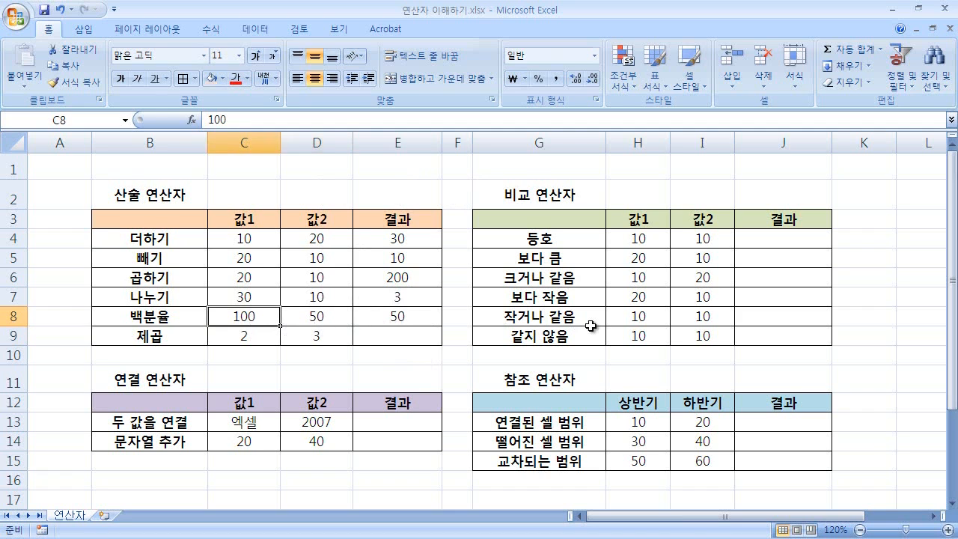
pyautogui.write('500')
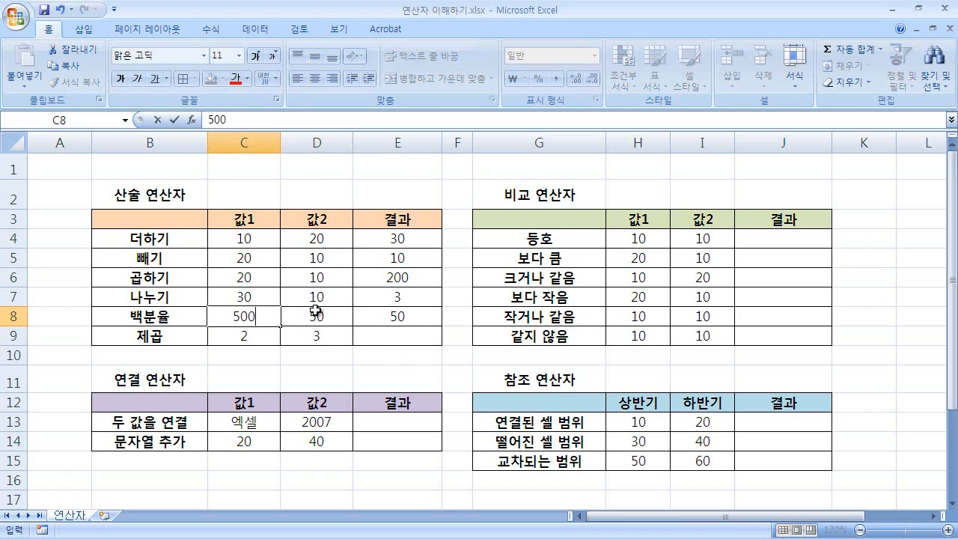
pyautogui.click(316, 316)
pyautogui.write('10')
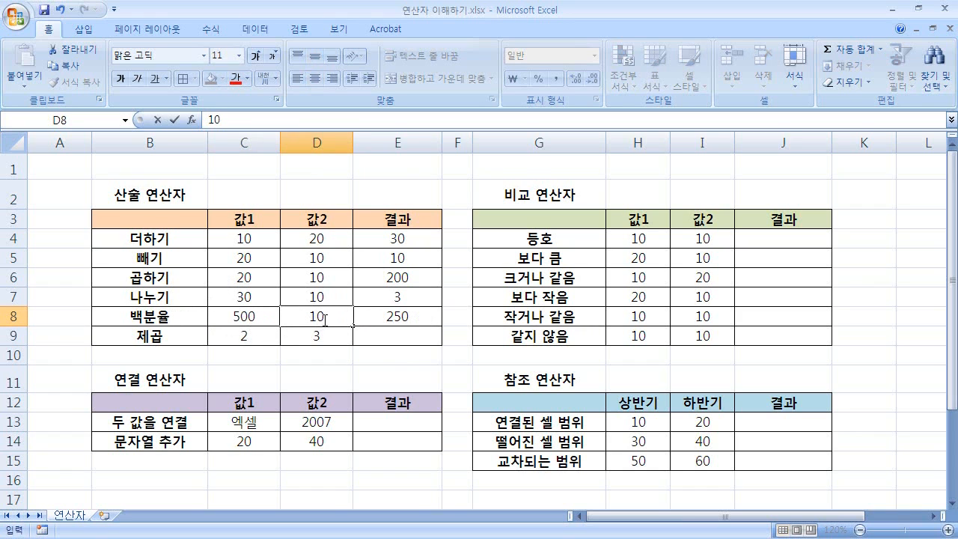
pyautogui.press('Return')
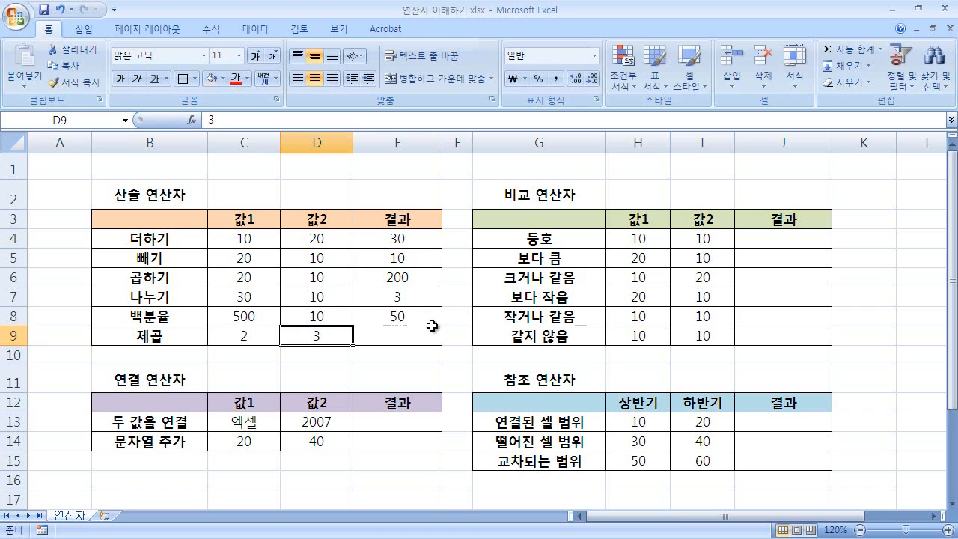
# Step: Set the percentage row's second value, cell D8, to 25 and check the row's source cells and the formula in E8
pyautogui.click(335, 315)
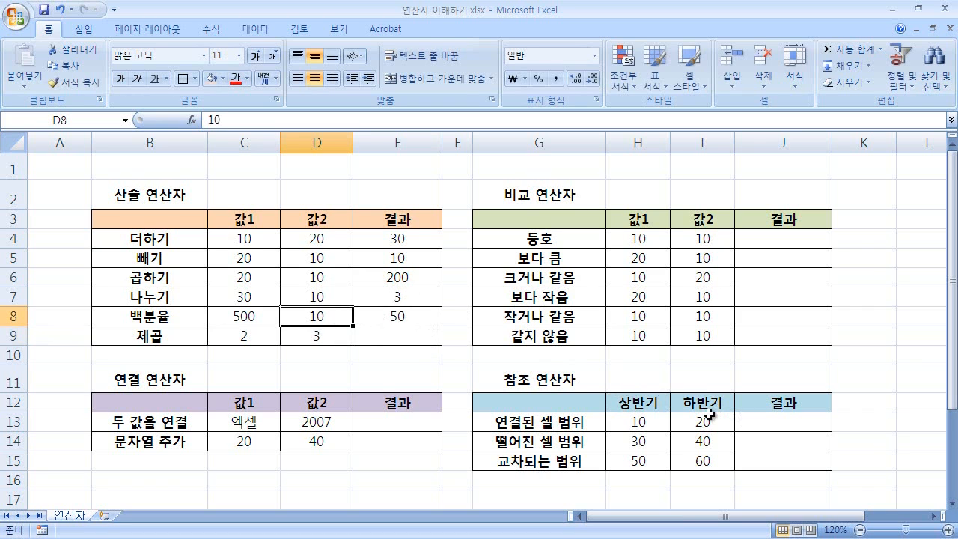
pyautogui.write('25')
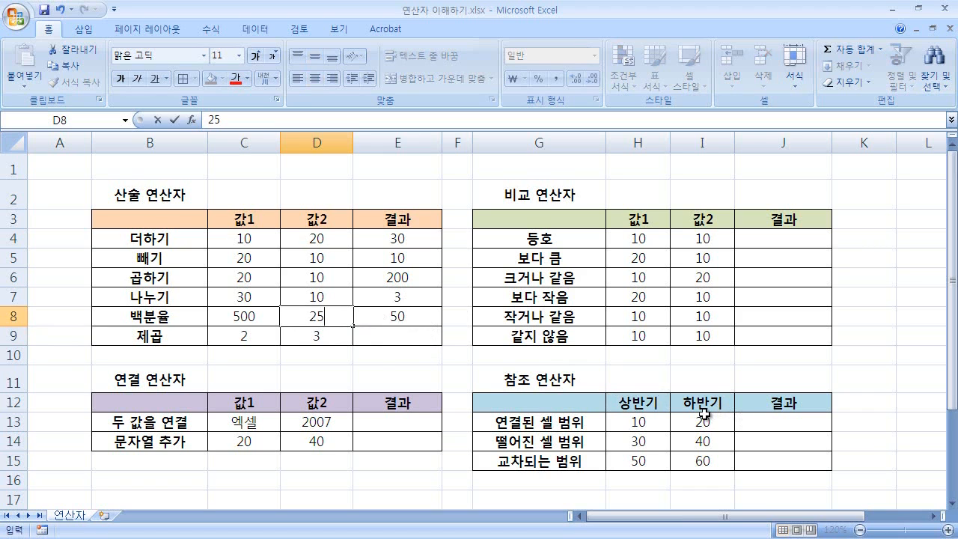
pyautogui.press('Return')
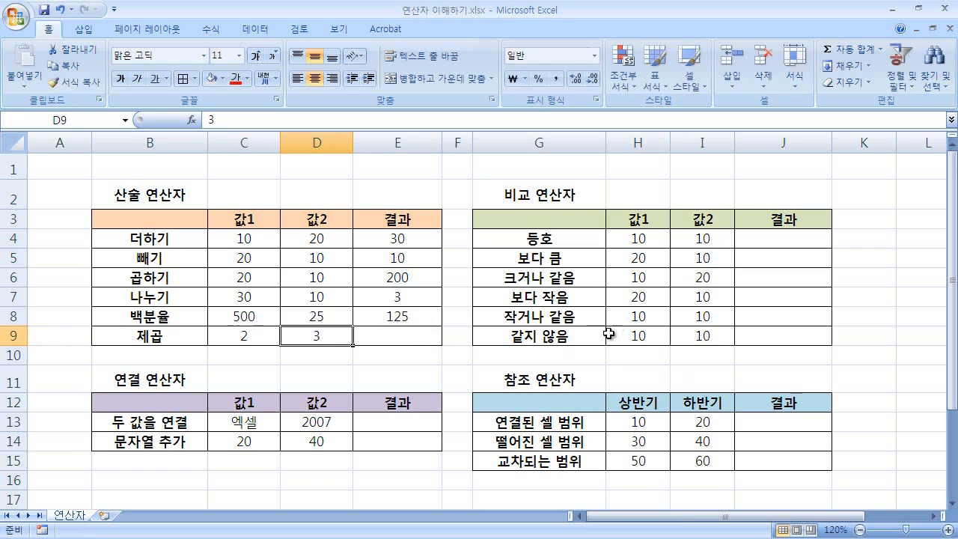
pyautogui.click(229, 318)
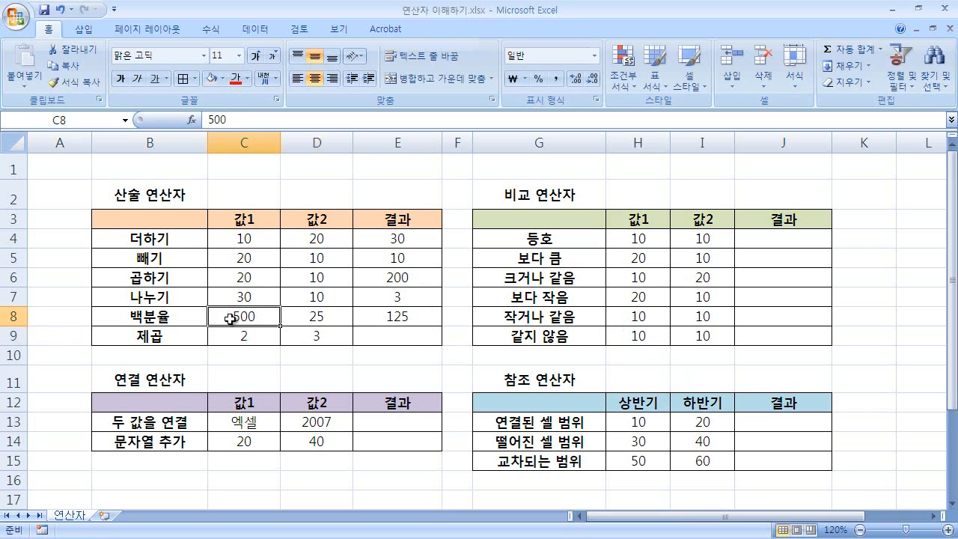
pyautogui.click(320, 316)
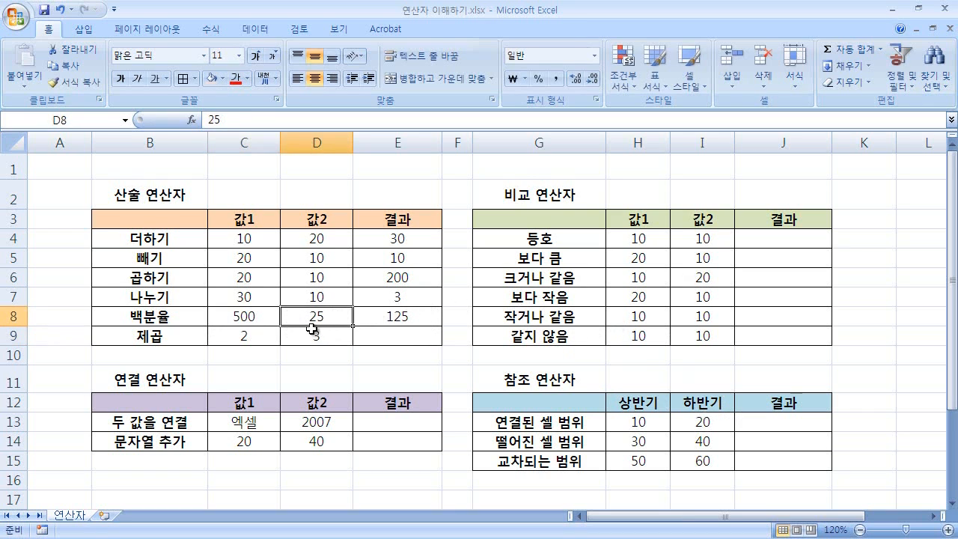
pyautogui.click(398, 317)
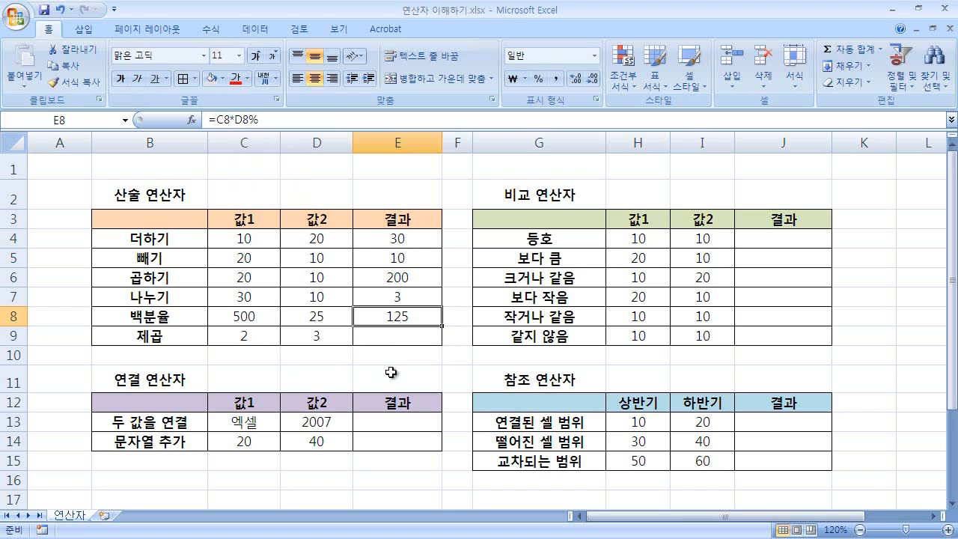
# Step: Enter the exponentiation formula =C9^D9 in cell E9, the result cell of the 제곱 row
pyautogui.click(388, 337)
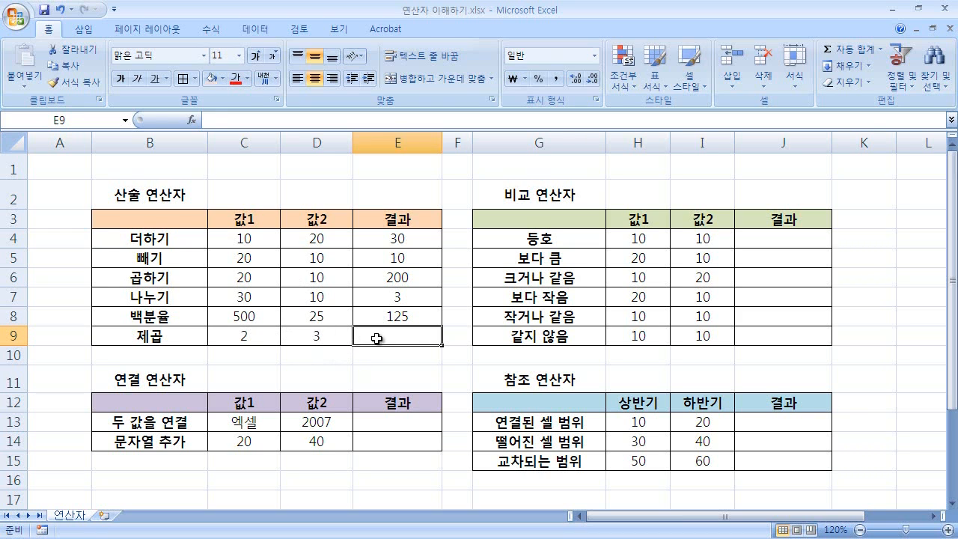
pyautogui.write('=')
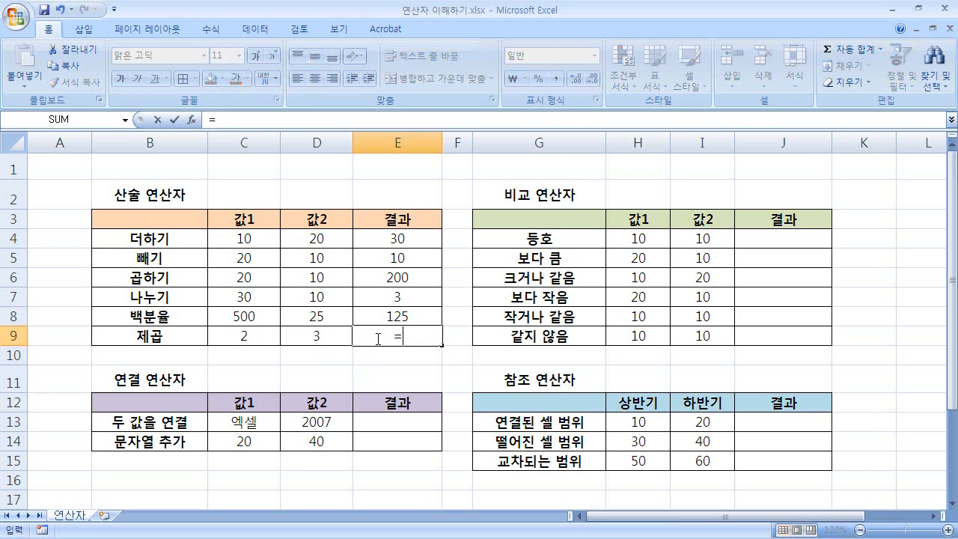
pyautogui.click(243, 337)
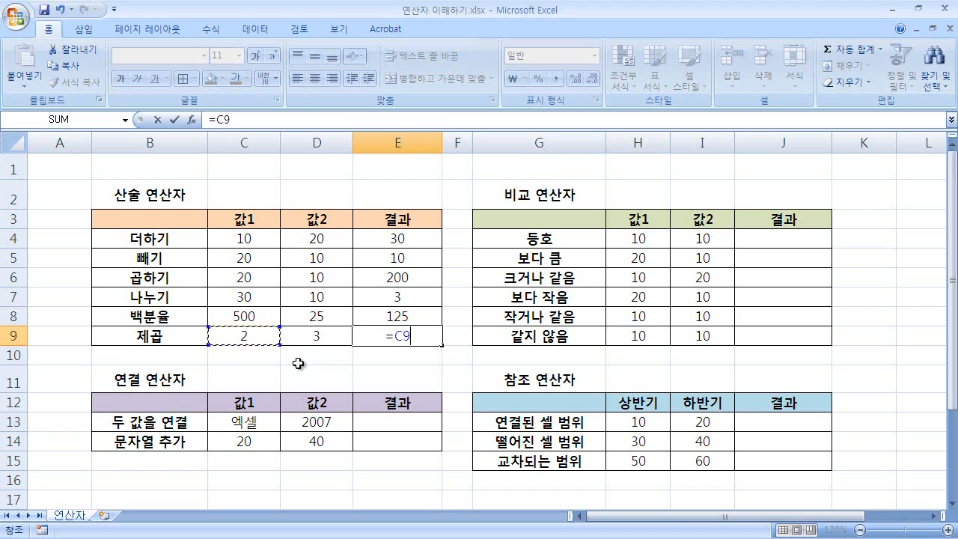
pyautogui.write('^')
pyautogui.click(322, 341)
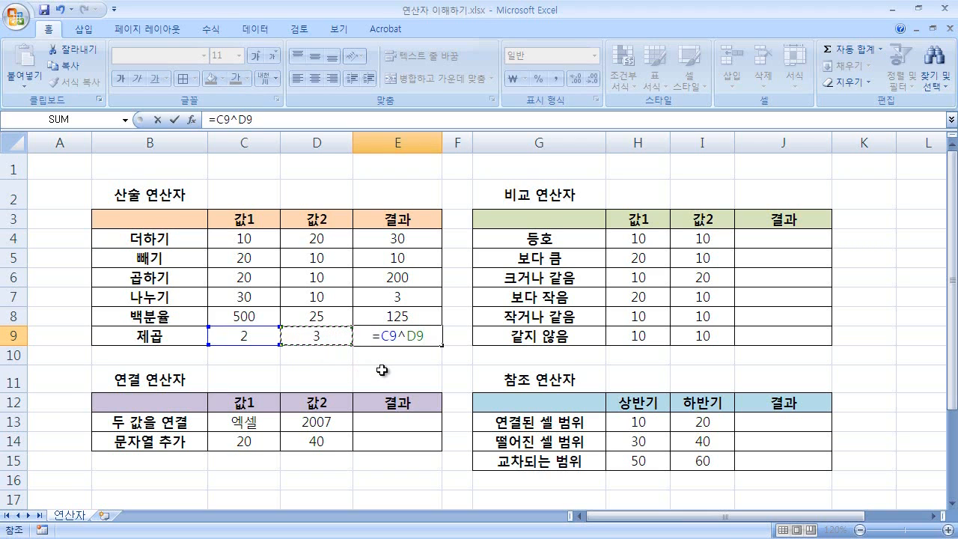
pyautogui.press('Return')
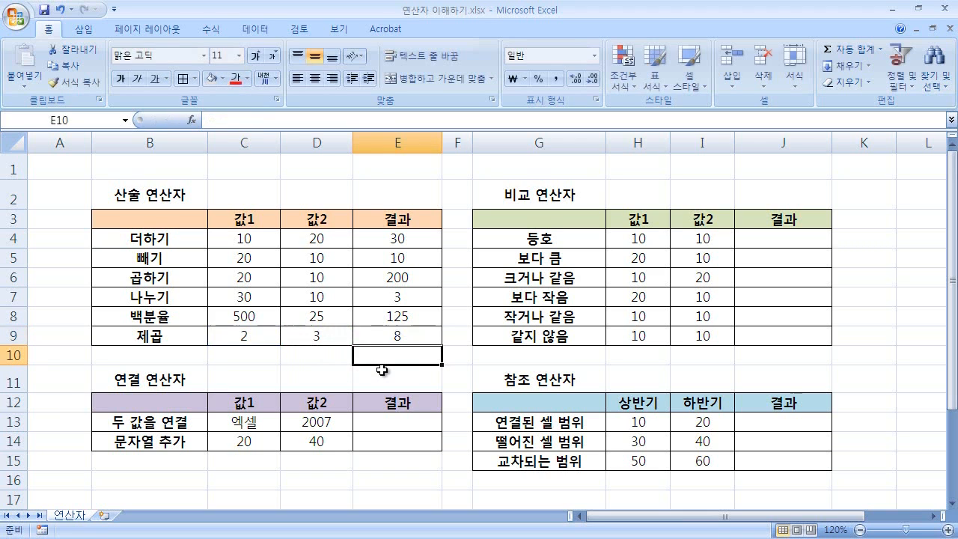
# Step: Set the second value of the 제곱 row, cell D9, to 4 and check the formula in E9
pyautogui.click(318, 338)
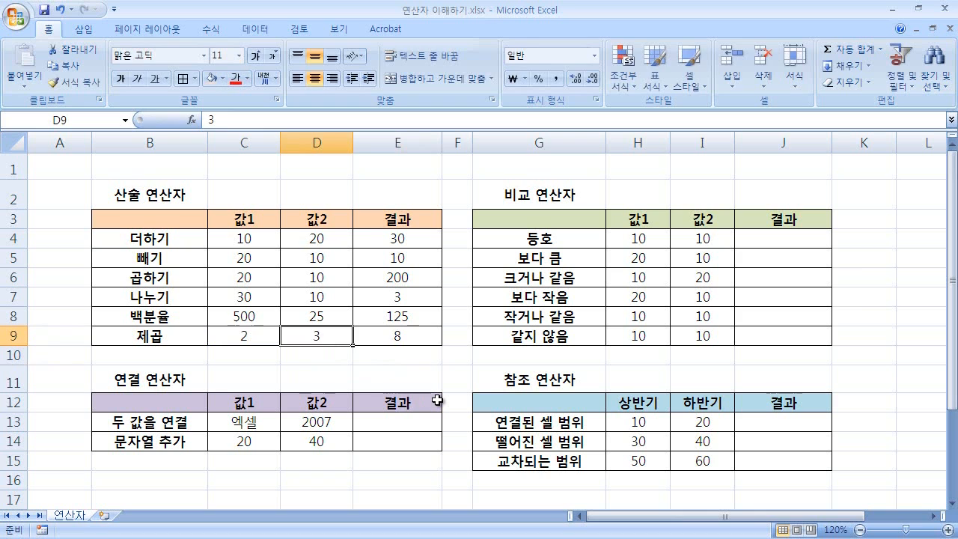
pyautogui.write('4')
pyautogui.press('Return')
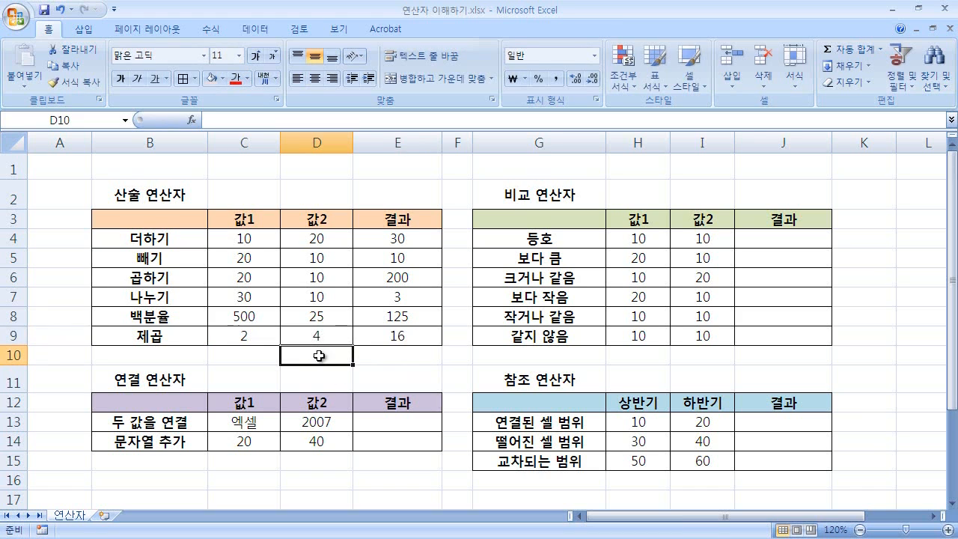
pyautogui.click(383, 337)
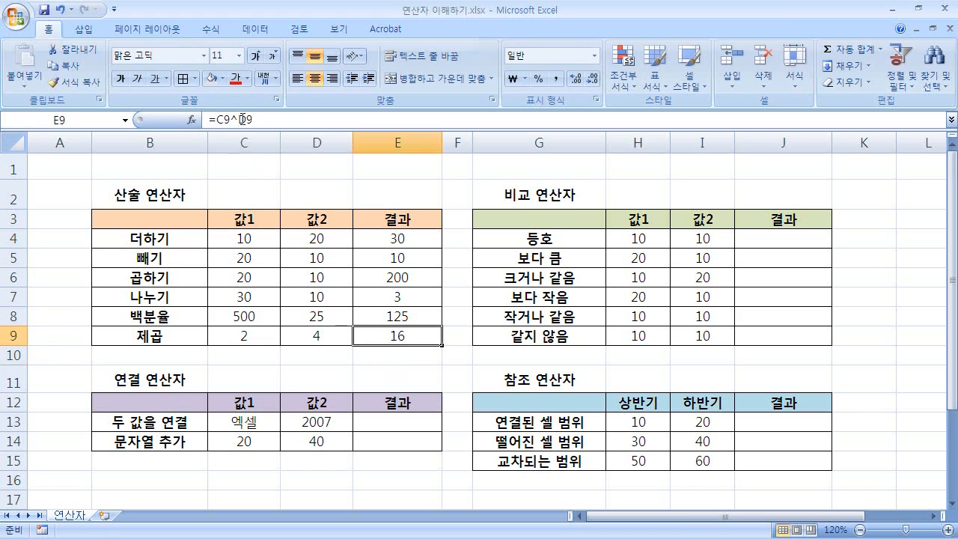
pyautogui.click(381, 369)
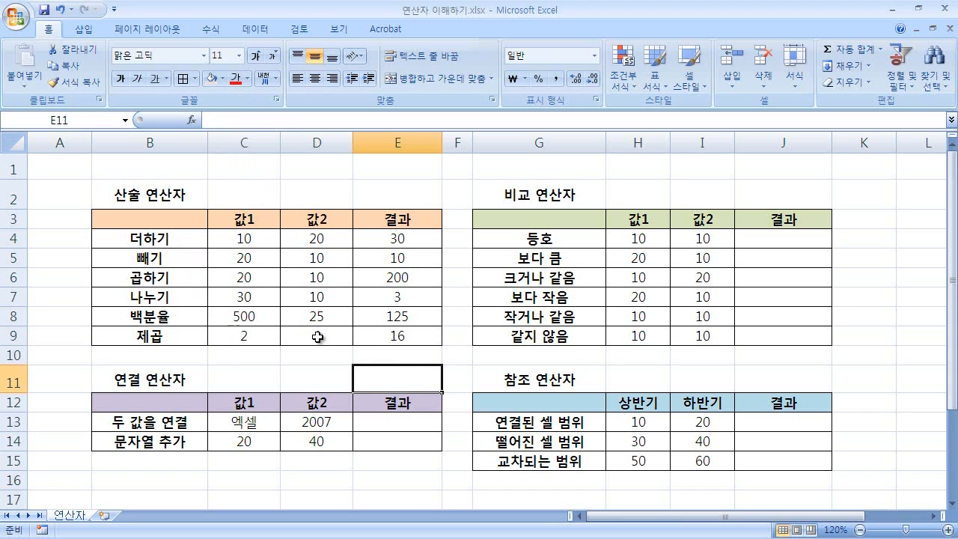
# Step: Review source cells C13 and D13, and enter the joining formula =C13&D13 in E13 of the 두 값을 연결 row
pyautogui.click(228, 383)
pyautogui.click(369, 377)
pyautogui.click(248, 423)
pyautogui.click(340, 426)
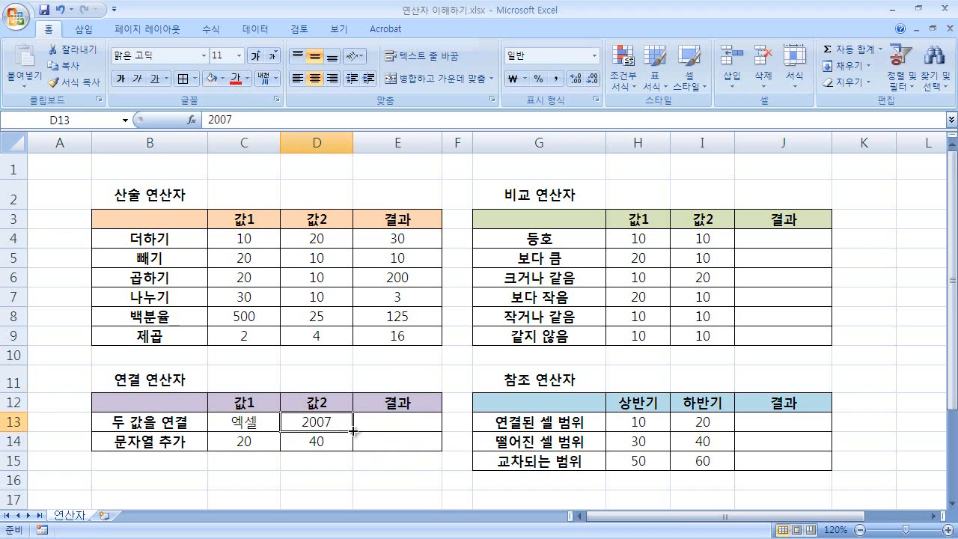
pyautogui.click(252, 424)
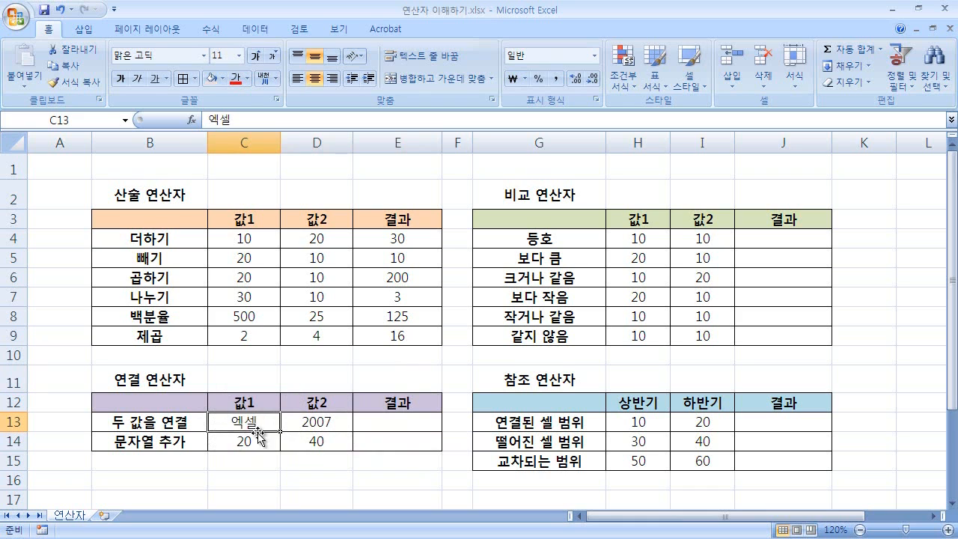
pyautogui.click(322, 425)
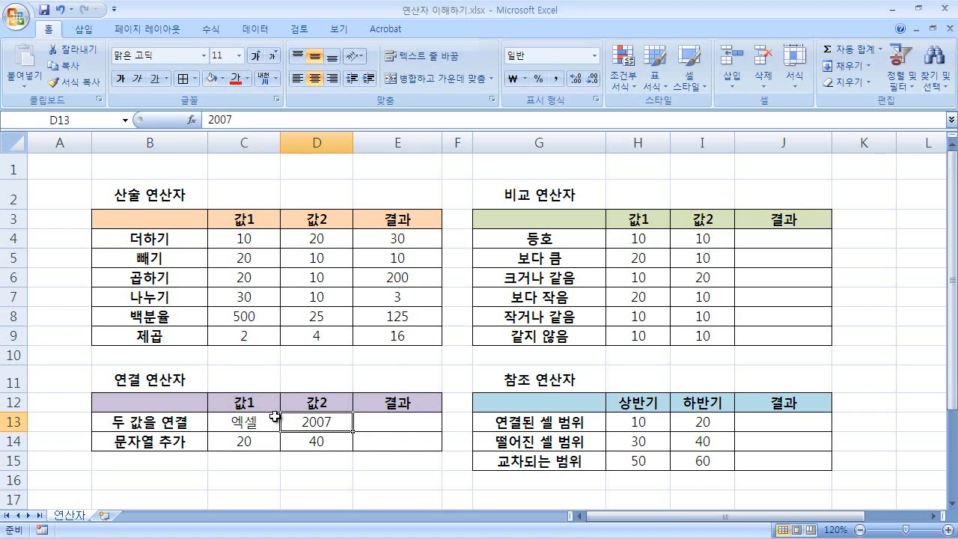
pyautogui.click(397, 424)
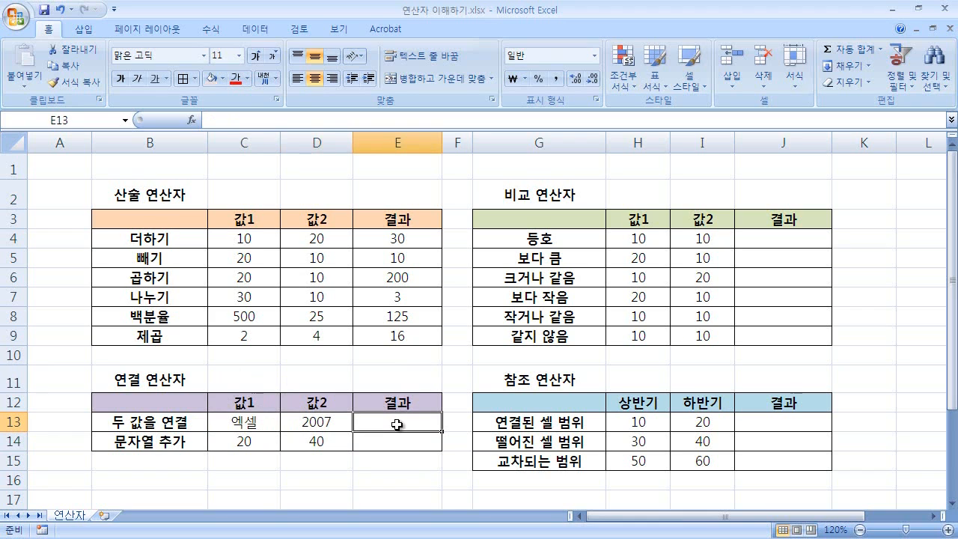
pyautogui.write('=')
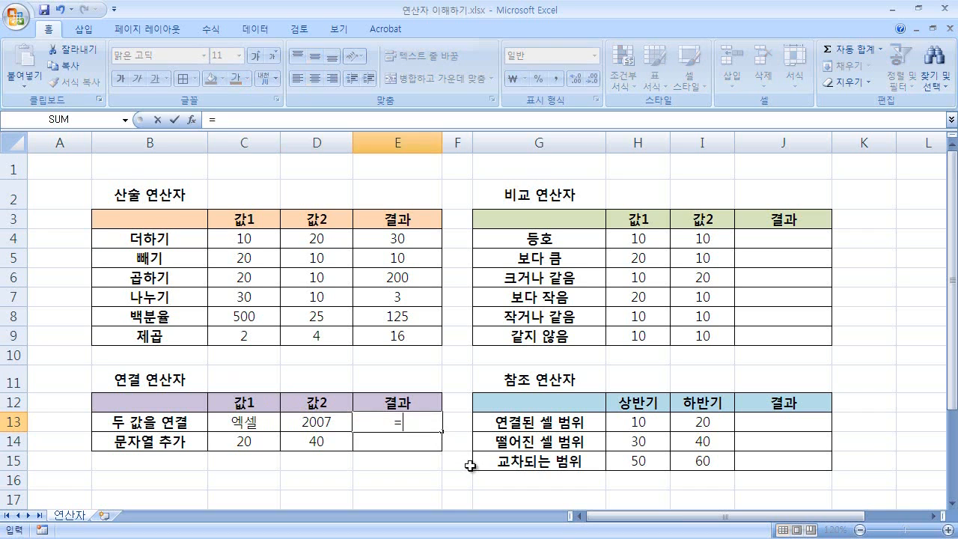
pyautogui.click(255, 423)
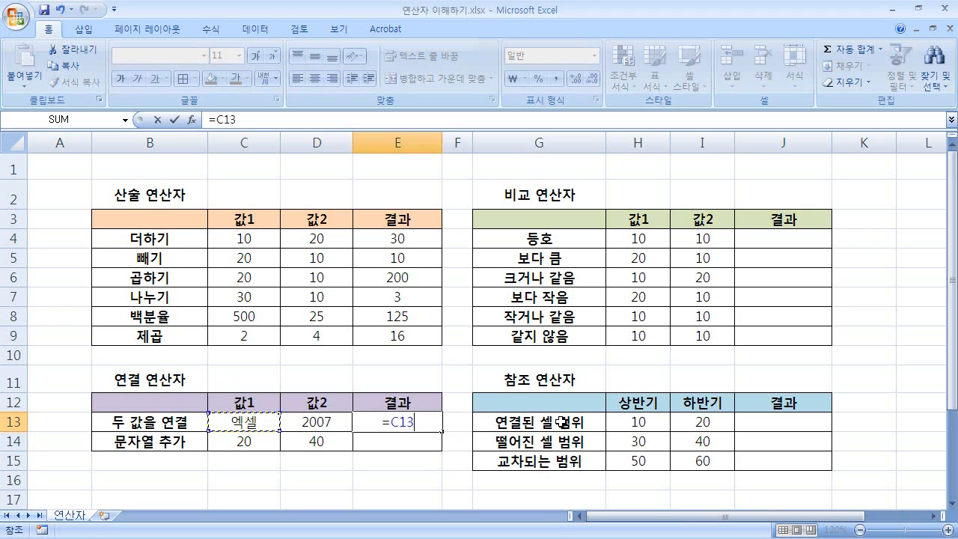
pyautogui.write('&')
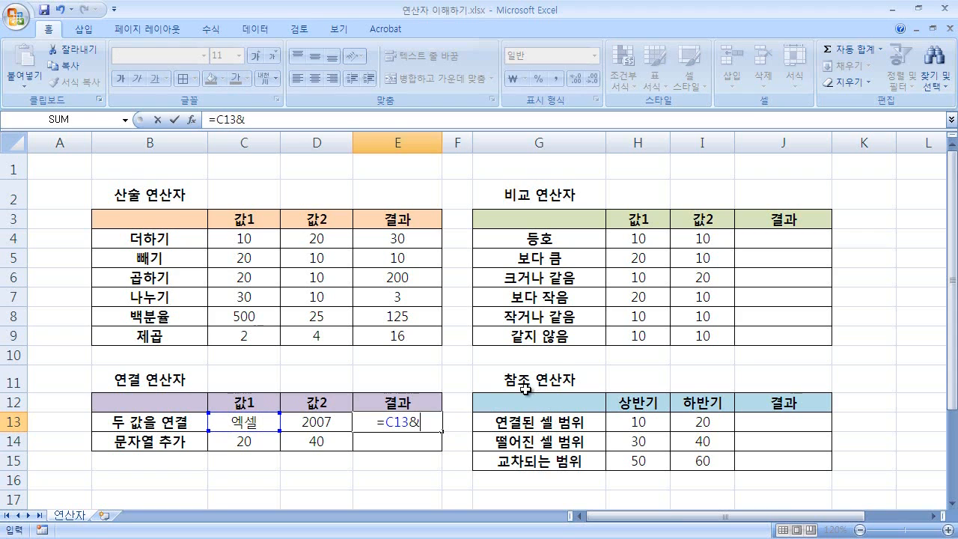
pyautogui.click(329, 422)
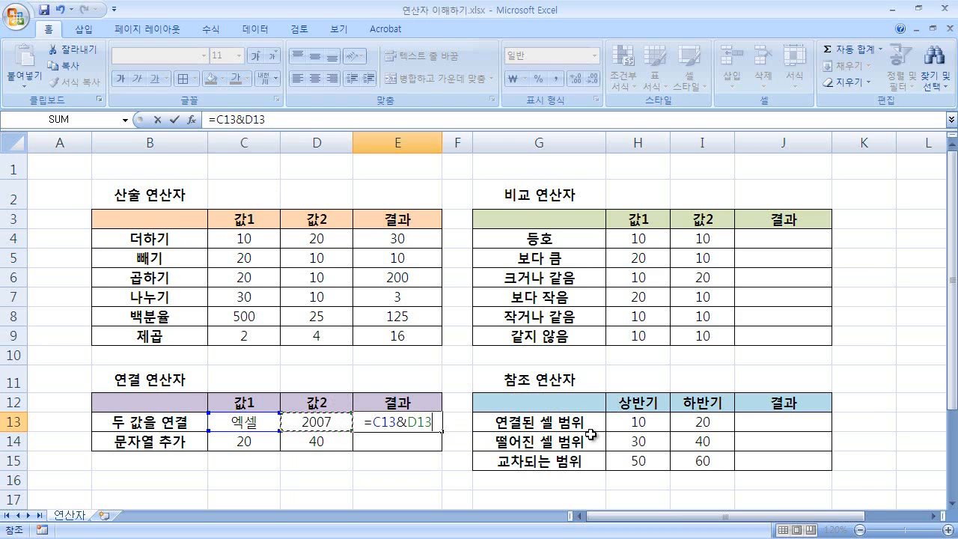
pyautogui.press('Return')
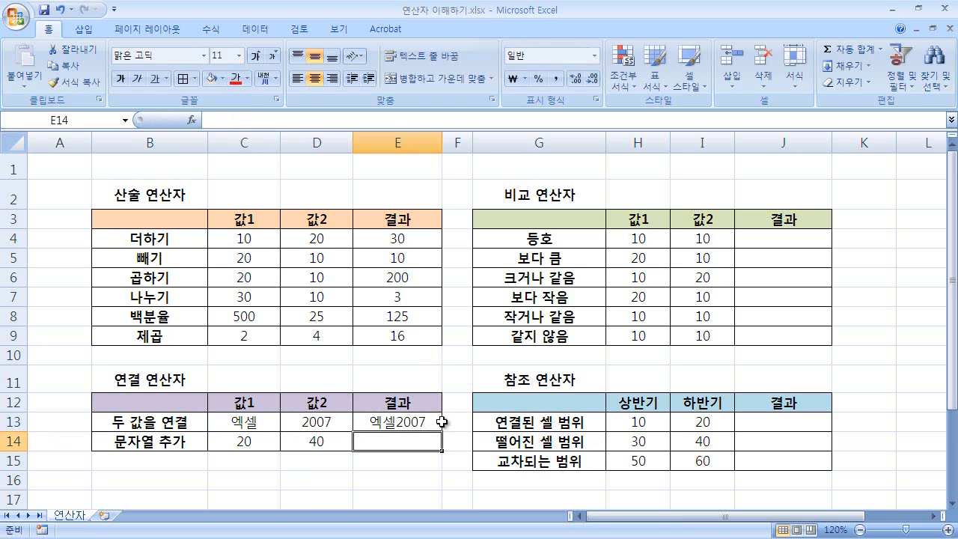
# Step: Test the E13 formula by changing the second value in D13 to 2010, and set D13 back to 2007
pyautogui.click(415, 423)
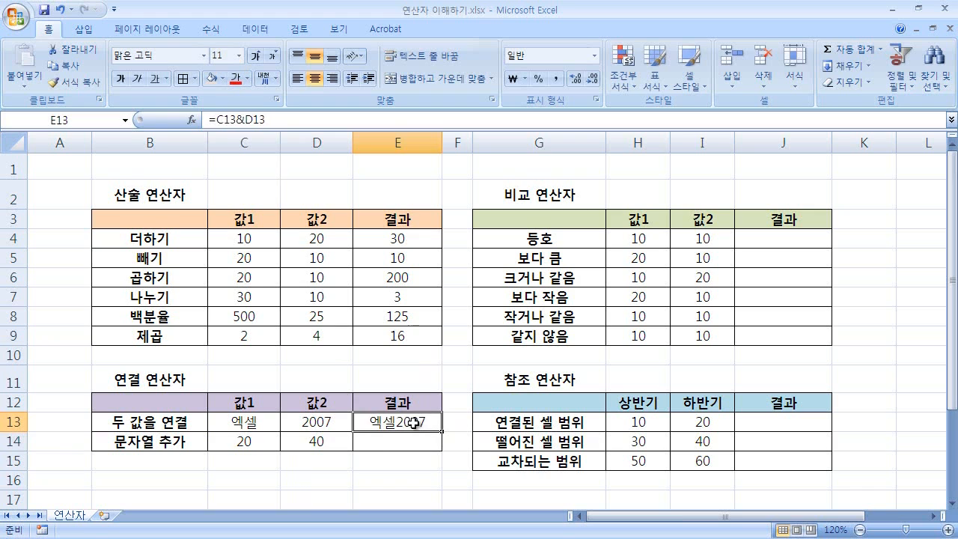
pyautogui.click(333, 425)
pyautogui.write('2010')
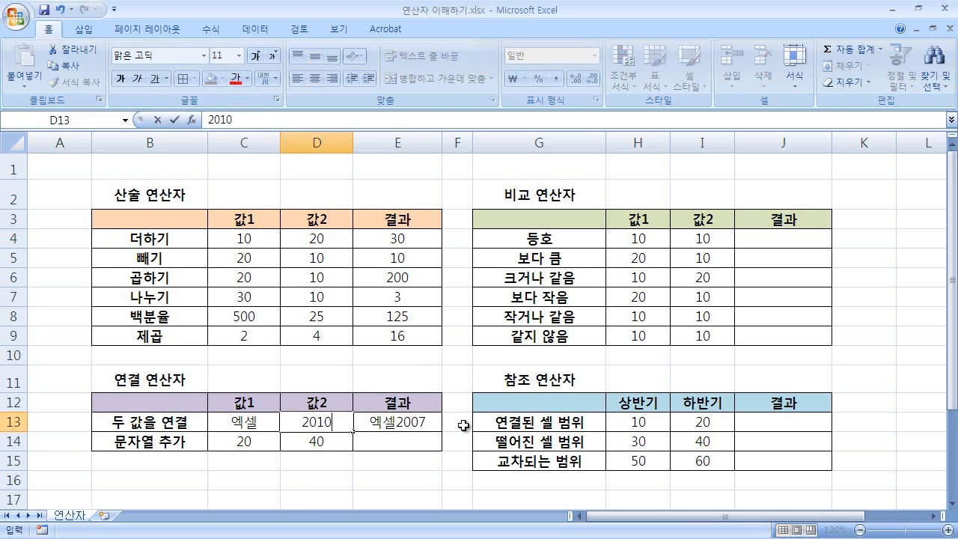
pyautogui.press('Return')
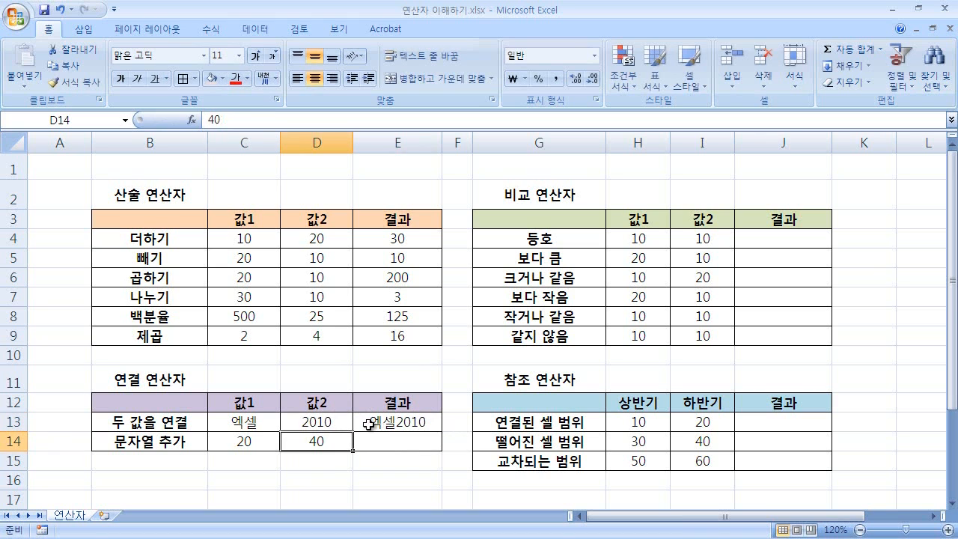
pyautogui.click(322, 425)
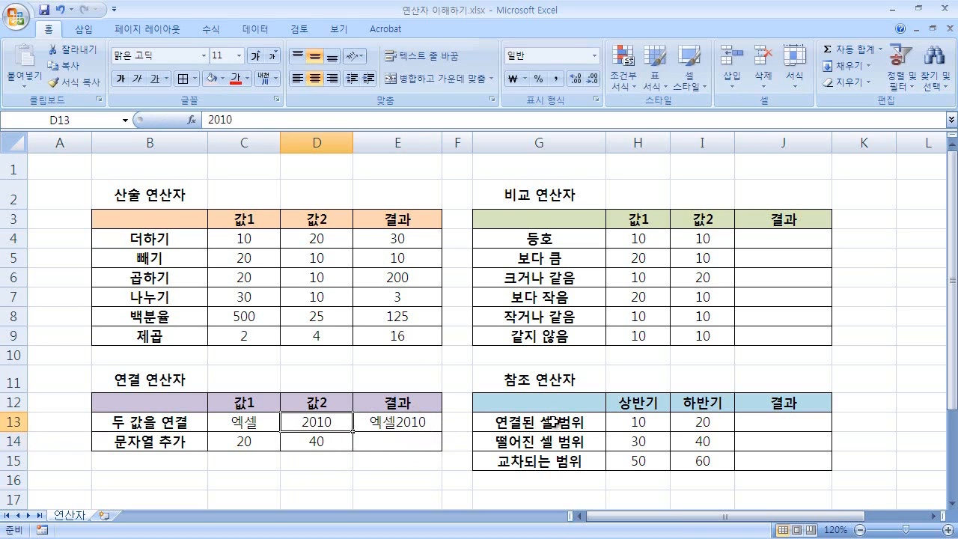
pyautogui.write('2007')
pyautogui.press('Return')
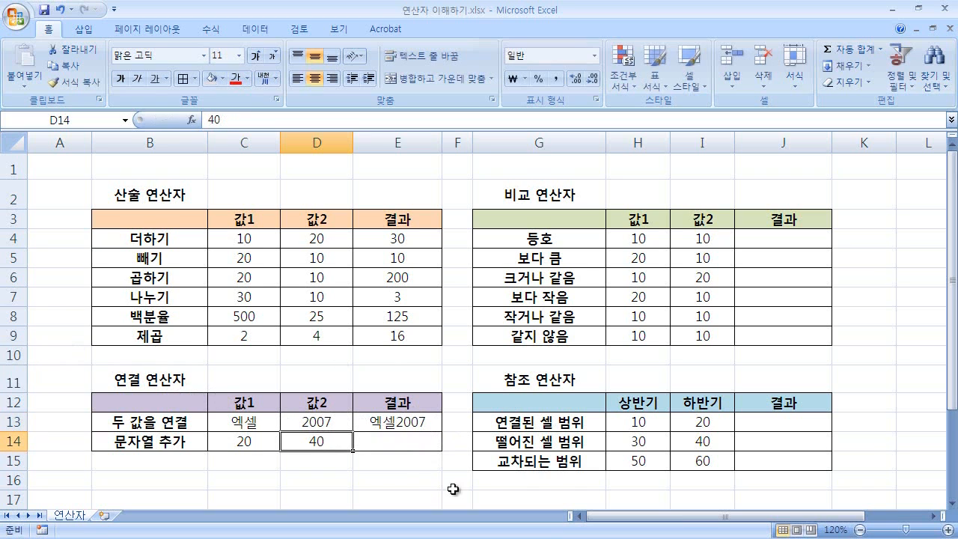
# Step: Enter the concatenation formula =C14&D14 in cell E14, the result cell of the 문자열 추가 row
pyautogui.click(391, 442)
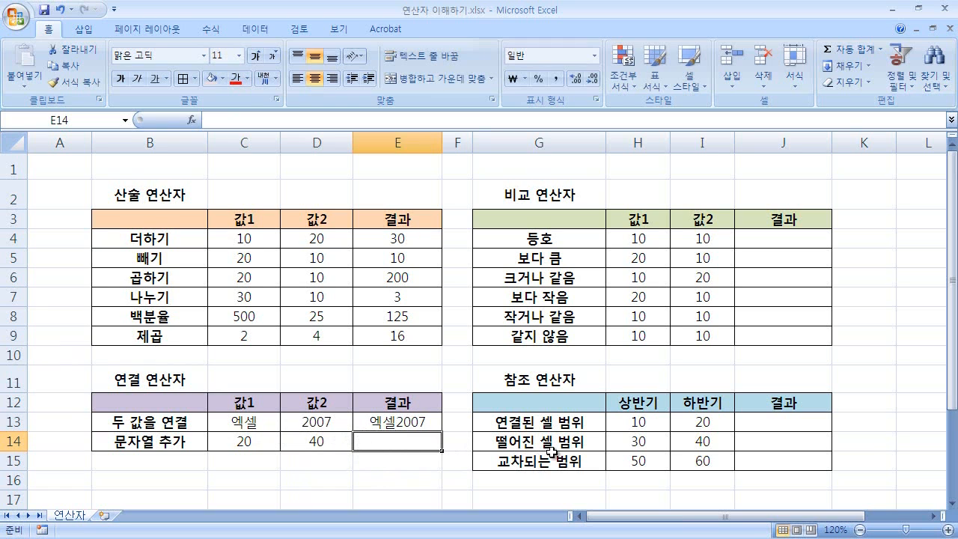
pyautogui.write('=')
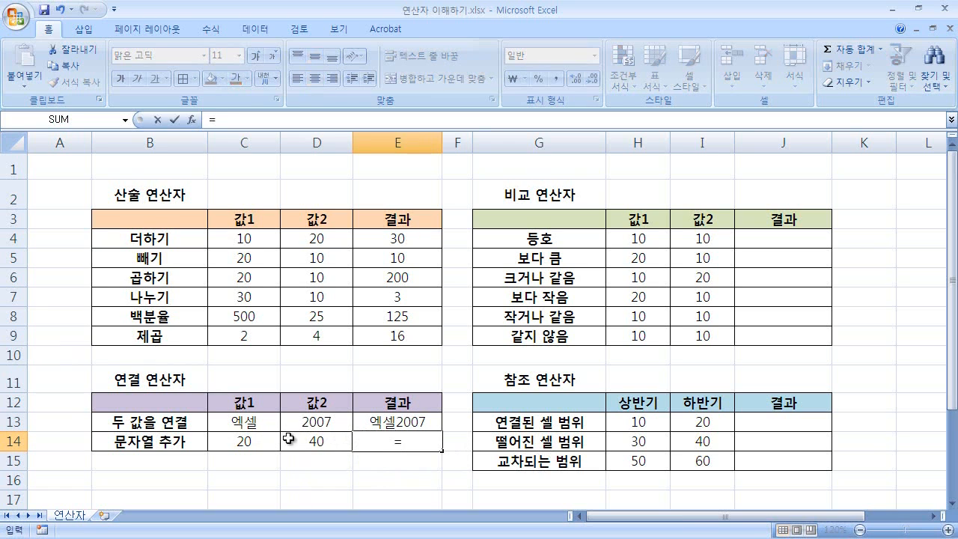
pyautogui.click(237, 442)
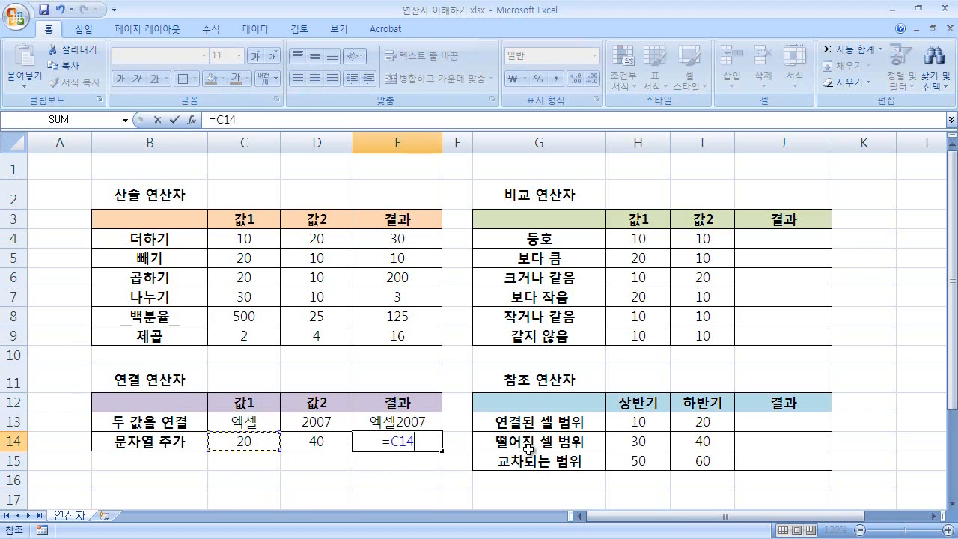
pyautogui.write('&')
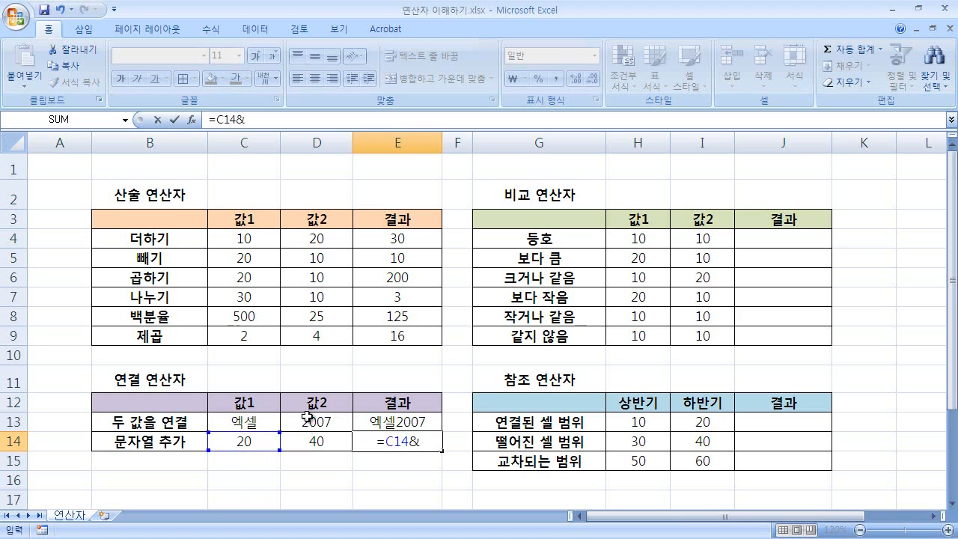
pyautogui.click(321, 445)
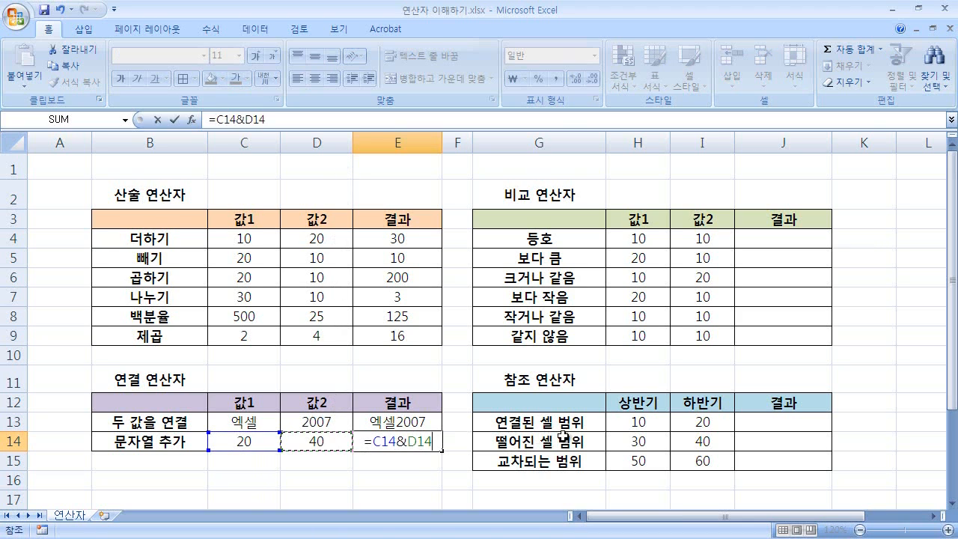
pyautogui.press('Return')
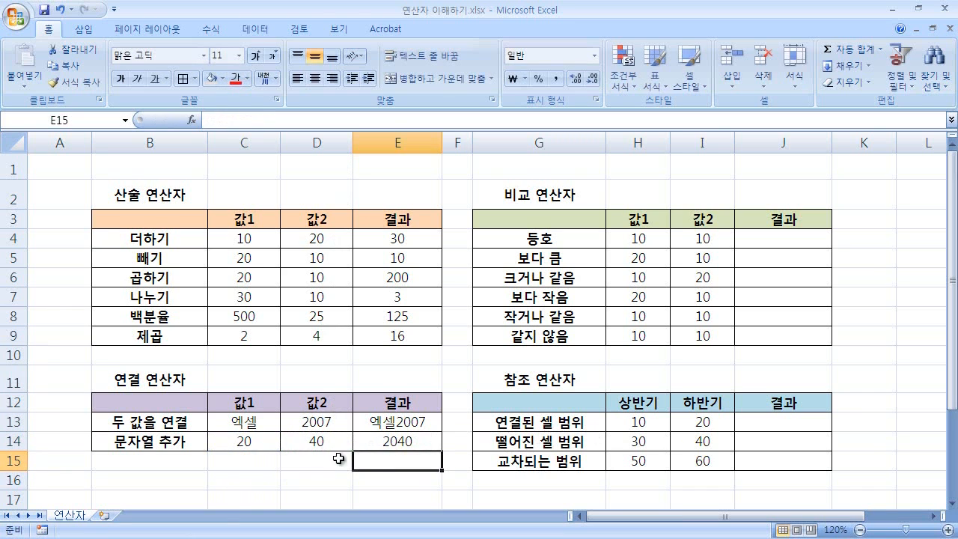
# Step: Try to append the text "원" directly to the formula in E14, as =C14&D14"원"
pyautogui.click(395, 446)
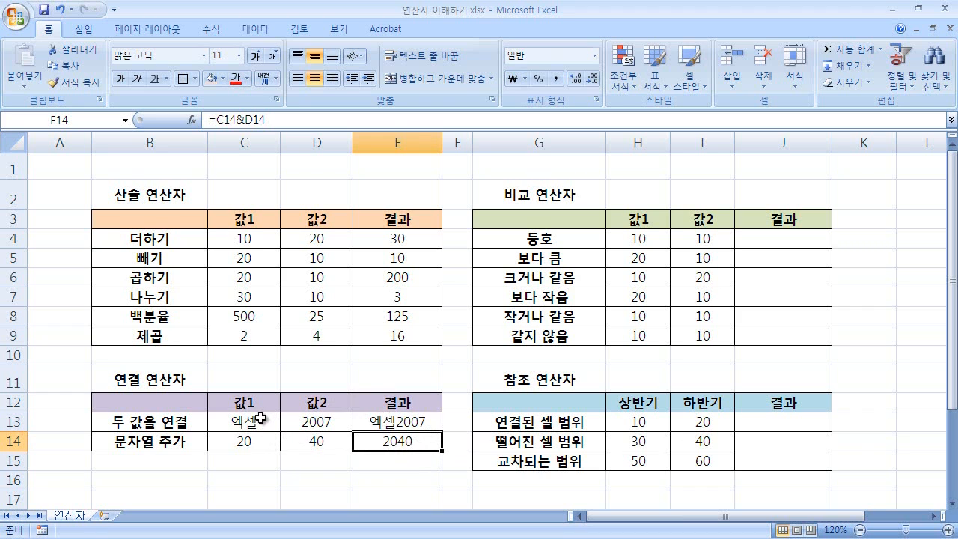
pyautogui.doubleClick(421, 441)
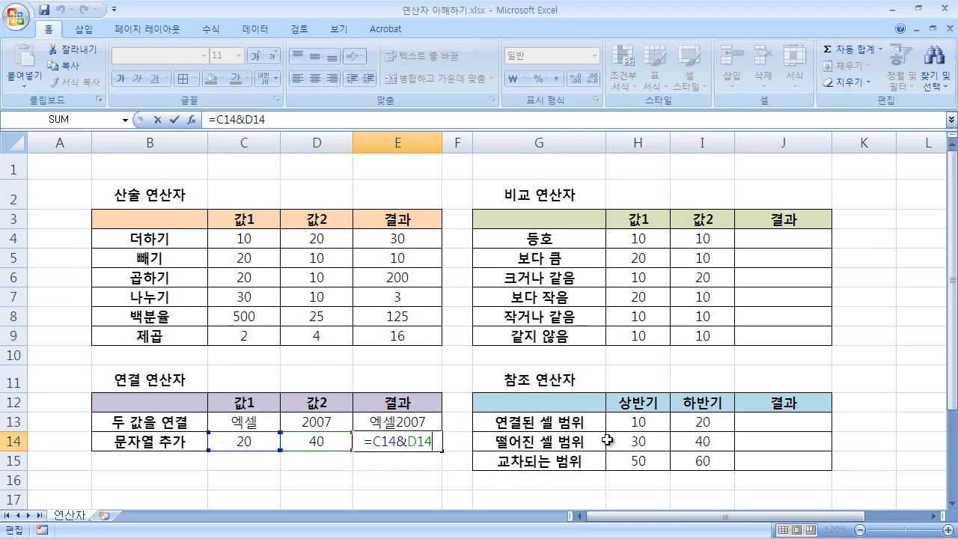
pyautogui.write('"')
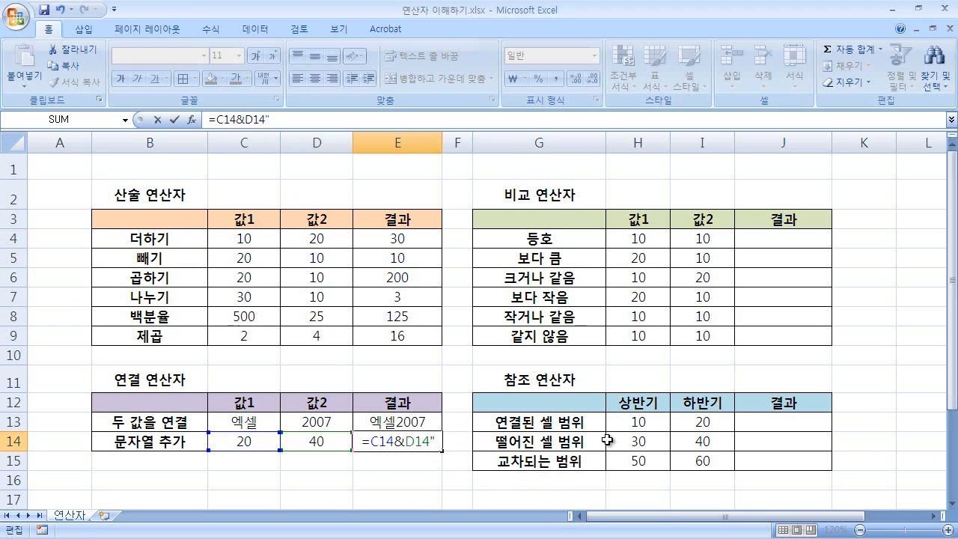
pyautogui.write('dn')
pyautogui.press('BackSpace')
pyautogui.press('BackSpace')
pyautogui.write('원"')
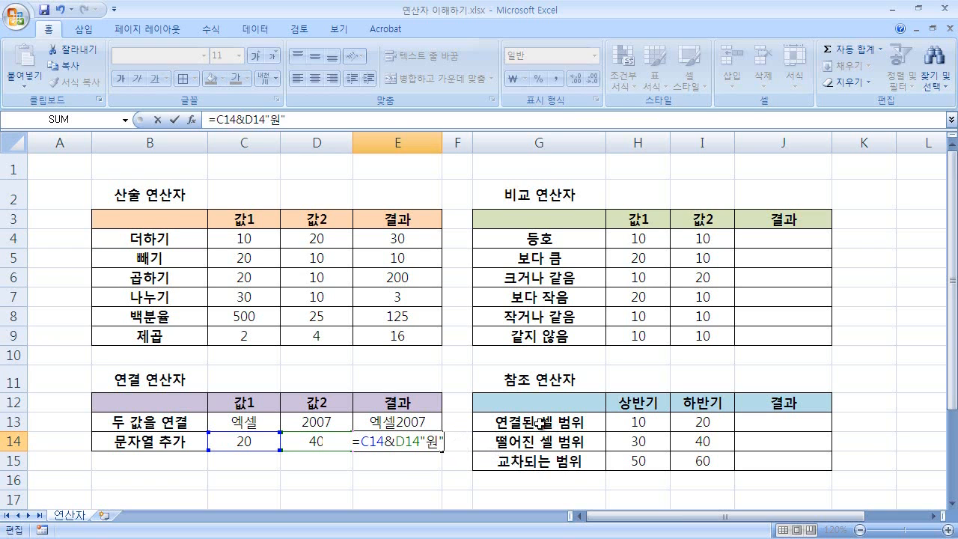
pyautogui.press('Return')
pyautogui.press('Return')
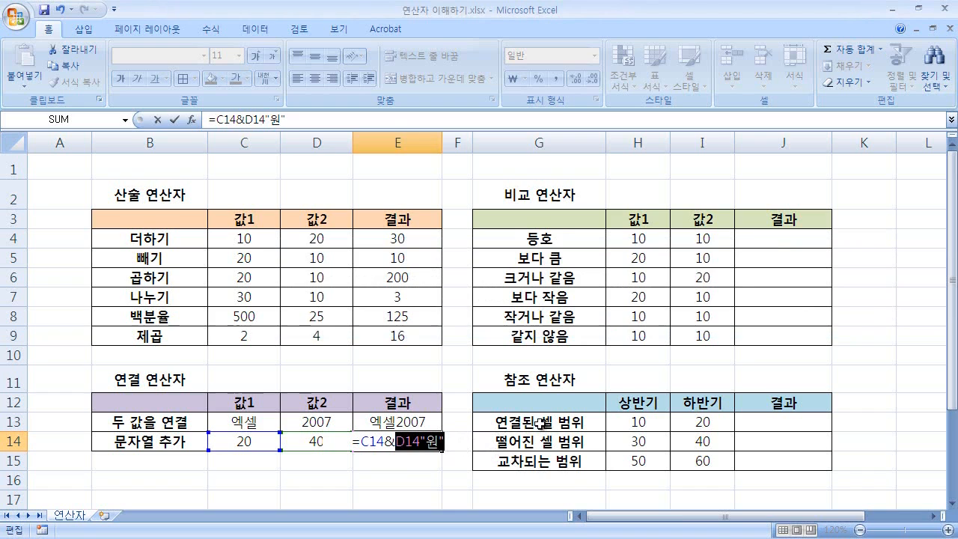
# Step: Insert the missing & before "원" in E14 so the formula reads =C14&D14&"원"
pyautogui.click(414, 442)
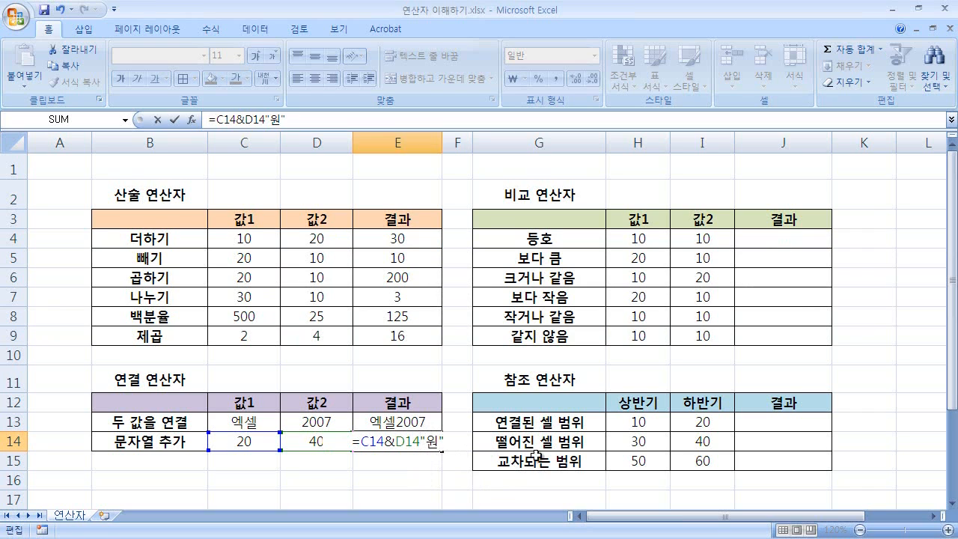
pyautogui.write('&')
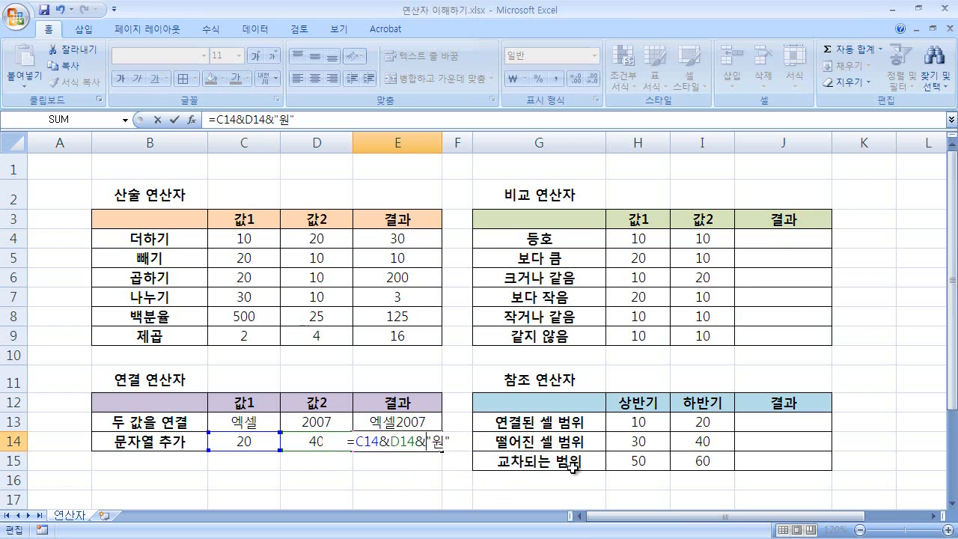
pyautogui.press('Return')
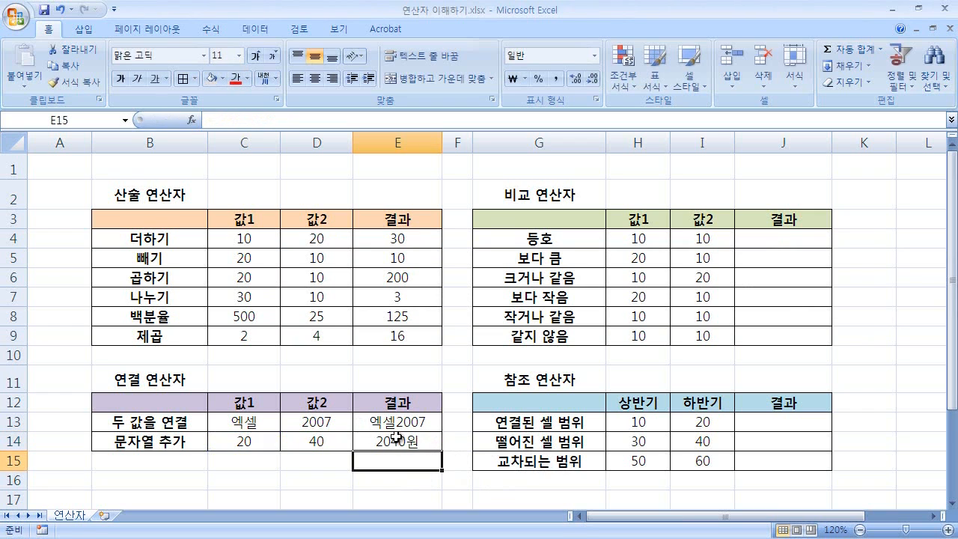
# Step: Examine how cell E14's formula joins the two cell references with the quoted text, leaving the formula as it is
pyautogui.click(421, 442)
pyautogui.doubleClick(423, 442)
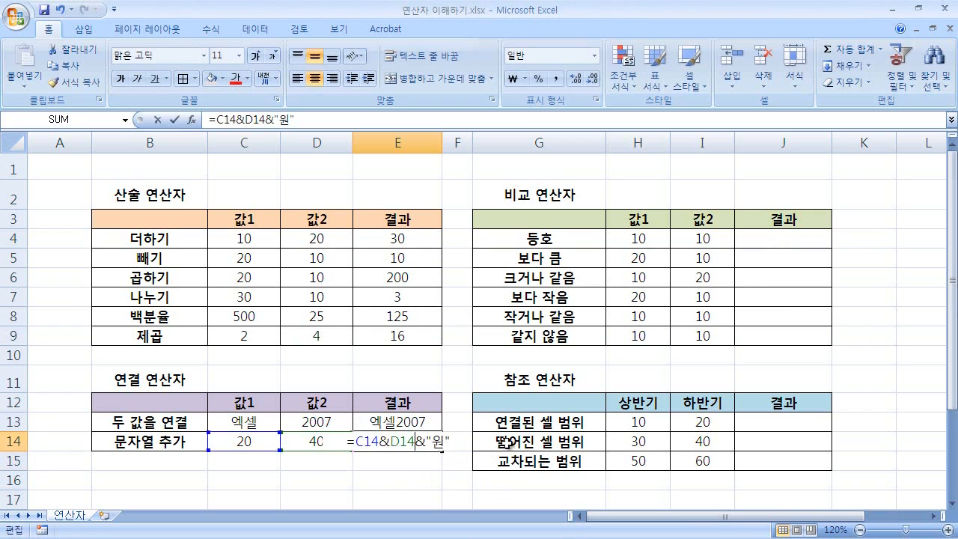
pyautogui.click(452, 440)
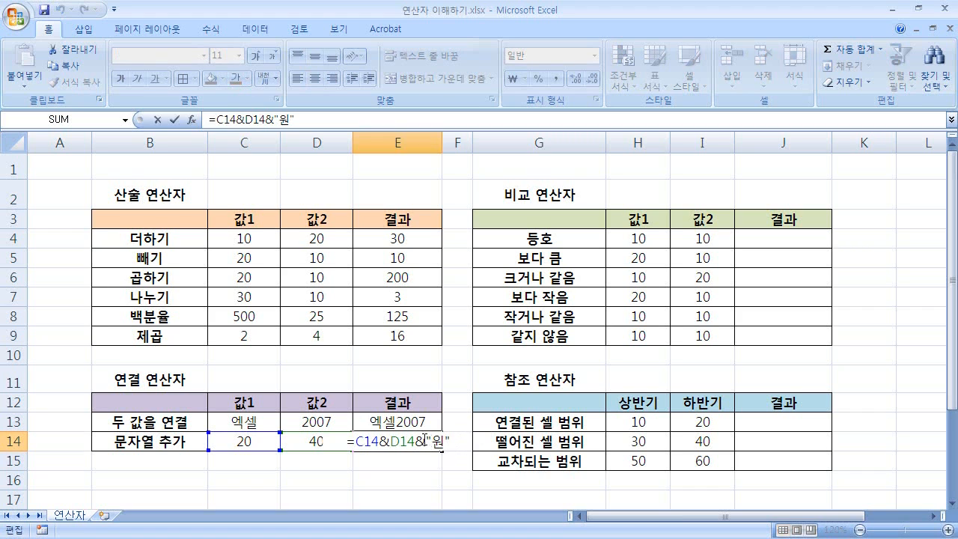
pyautogui.click(421, 441)
pyautogui.press('Return')
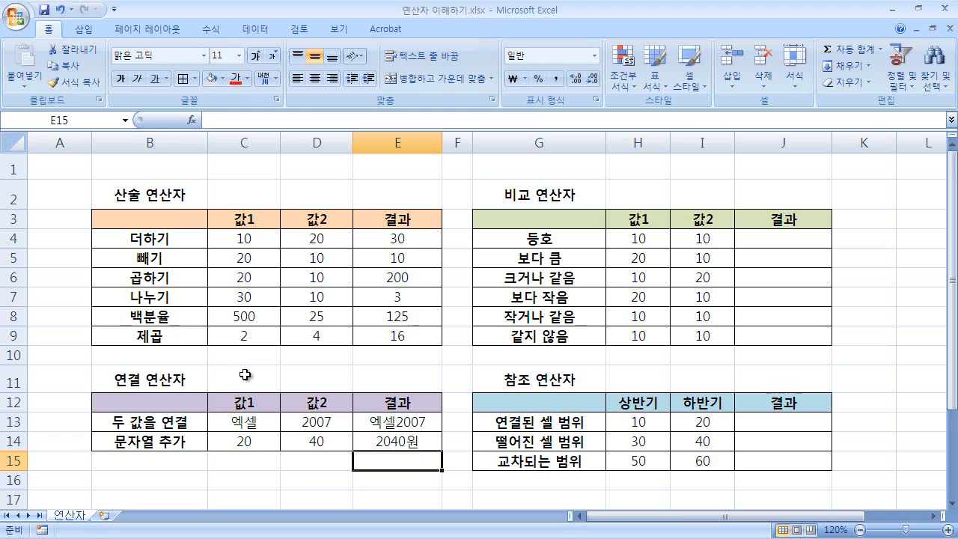
# Step: Enter the equality formula =H4=I4 in cell J4, the result cell of the 등호 row in the comparison table
pyautogui.click(569, 204)
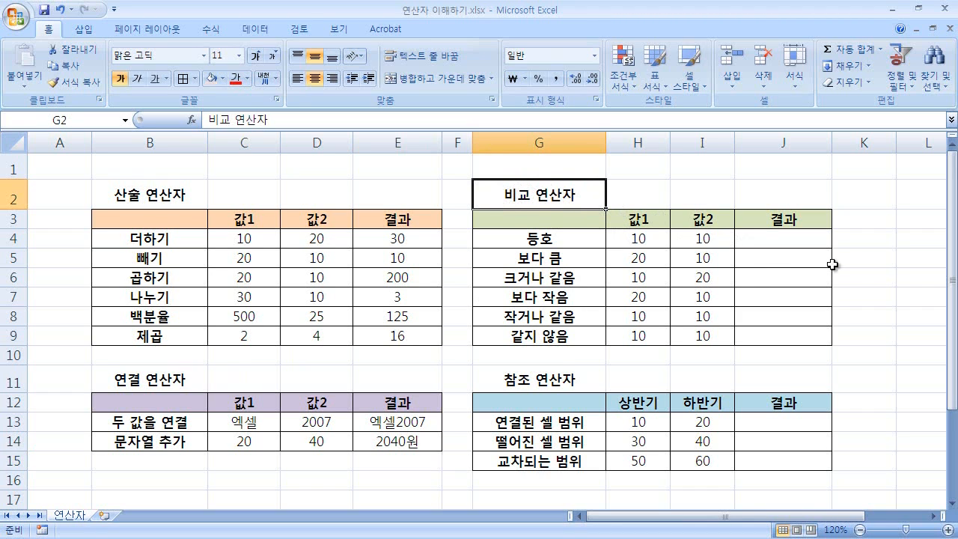
pyautogui.click(809, 244)
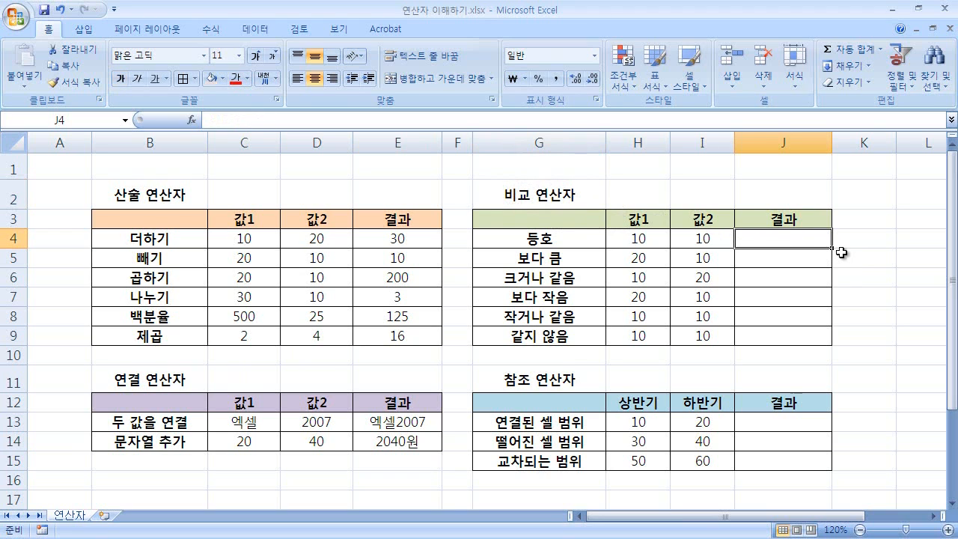
pyautogui.click(576, 241)
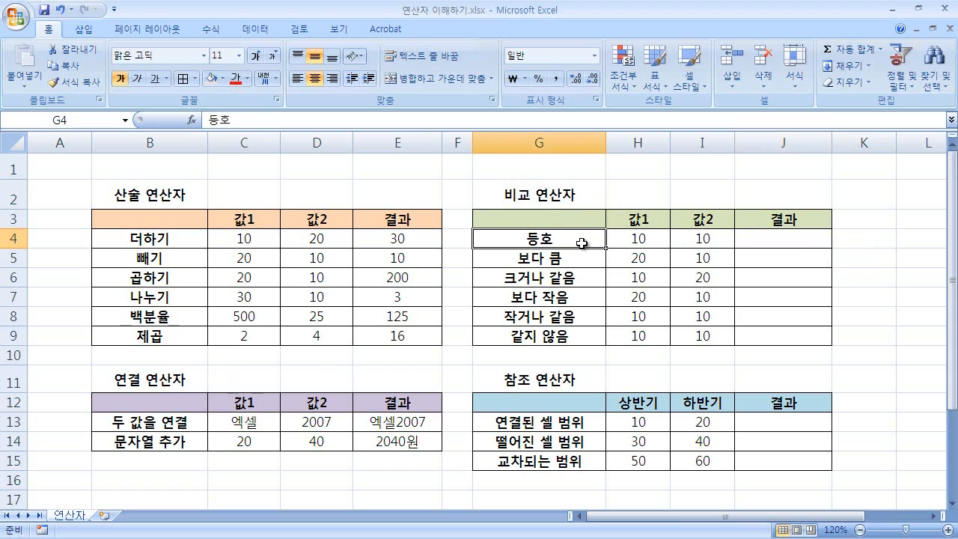
pyautogui.click(645, 240)
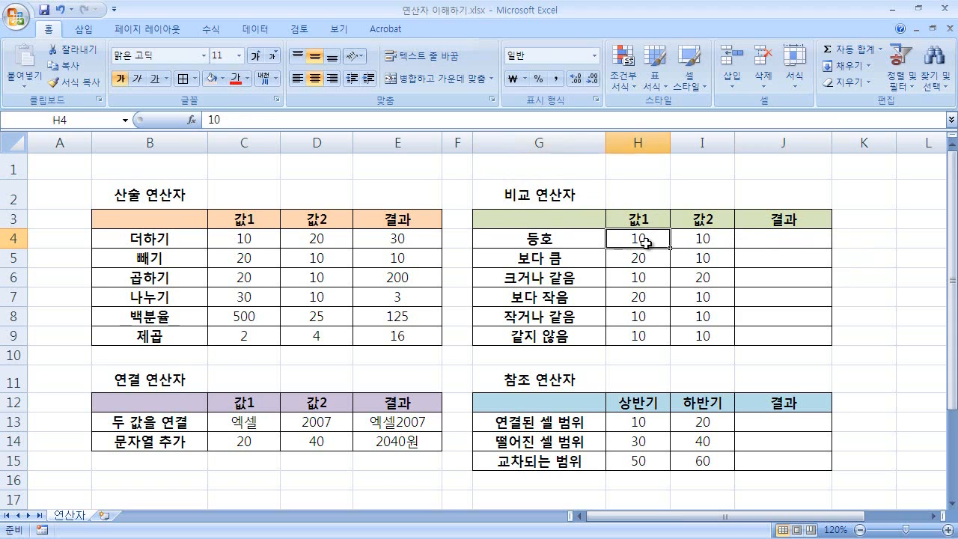
pyautogui.click(688, 142)
pyautogui.click(695, 239)
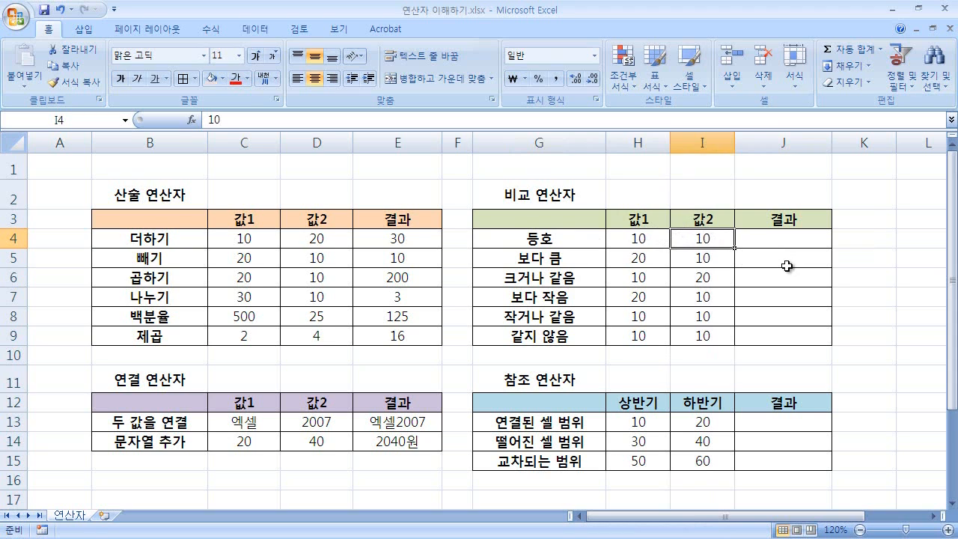
pyautogui.click(795, 238)
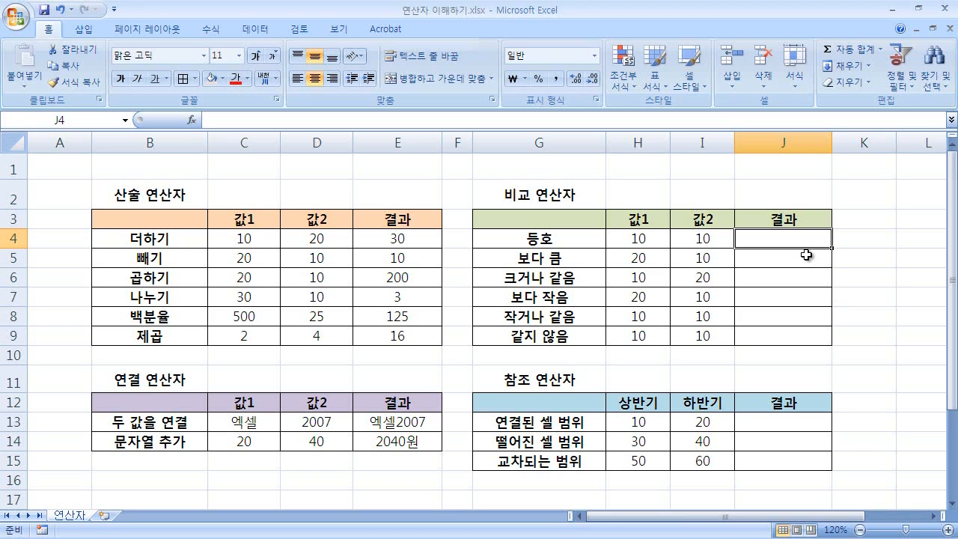
pyautogui.write('=')
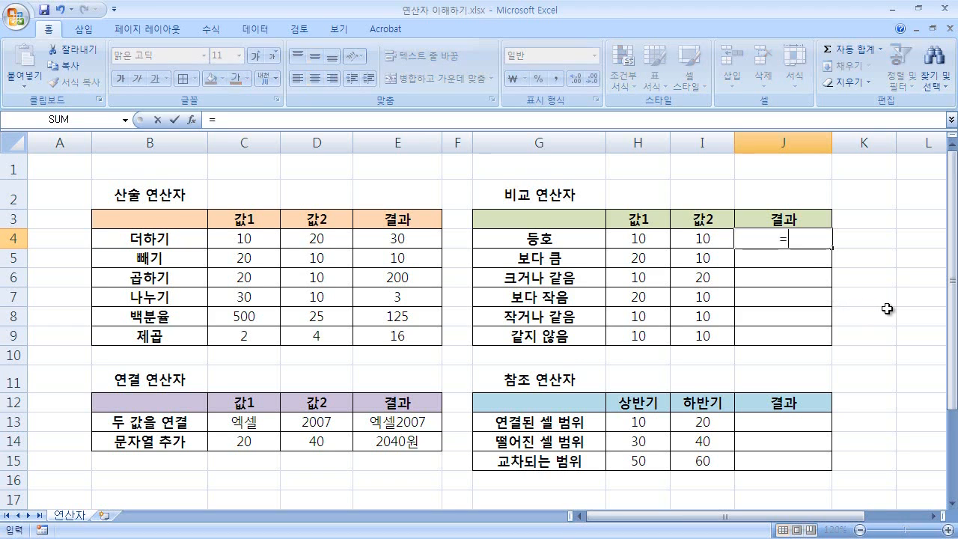
pyautogui.click(638, 237)
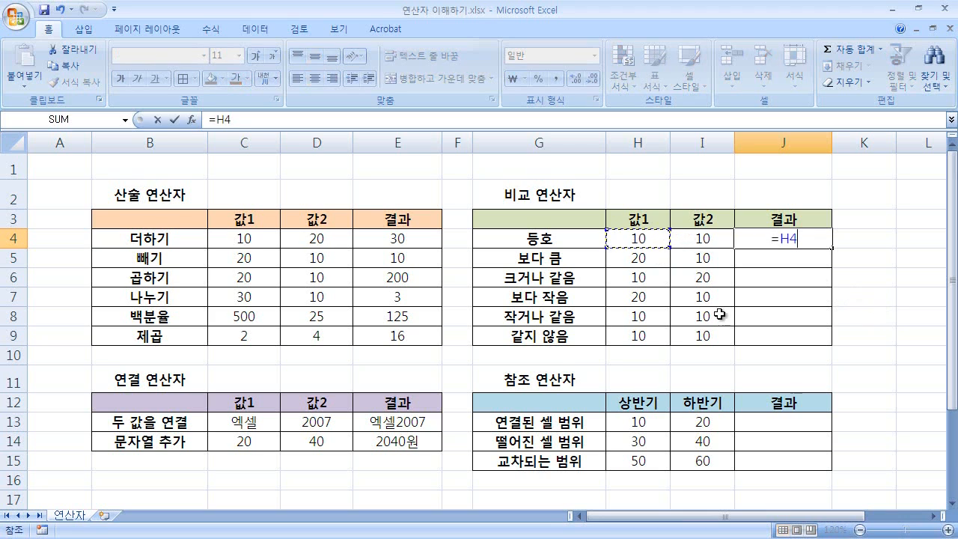
pyautogui.write('=')
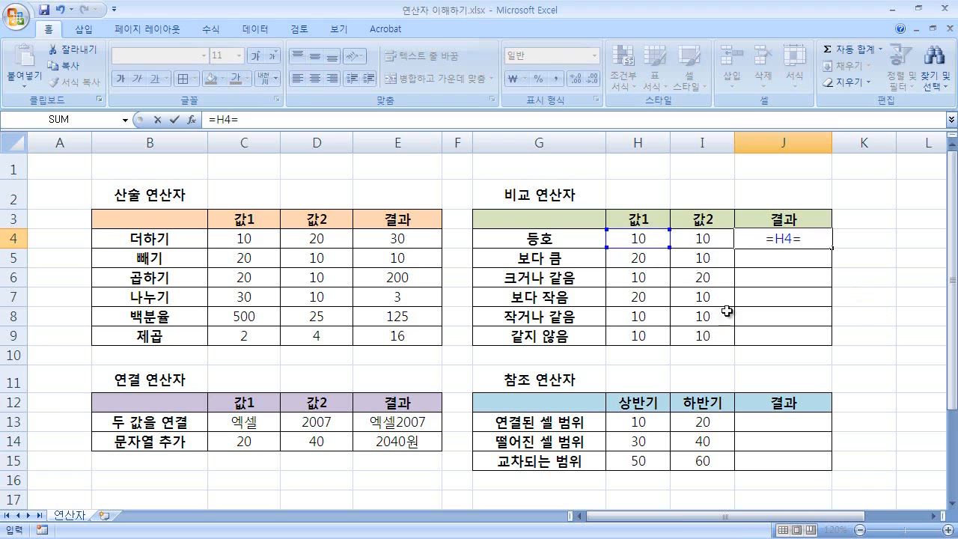
pyautogui.click(705, 239)
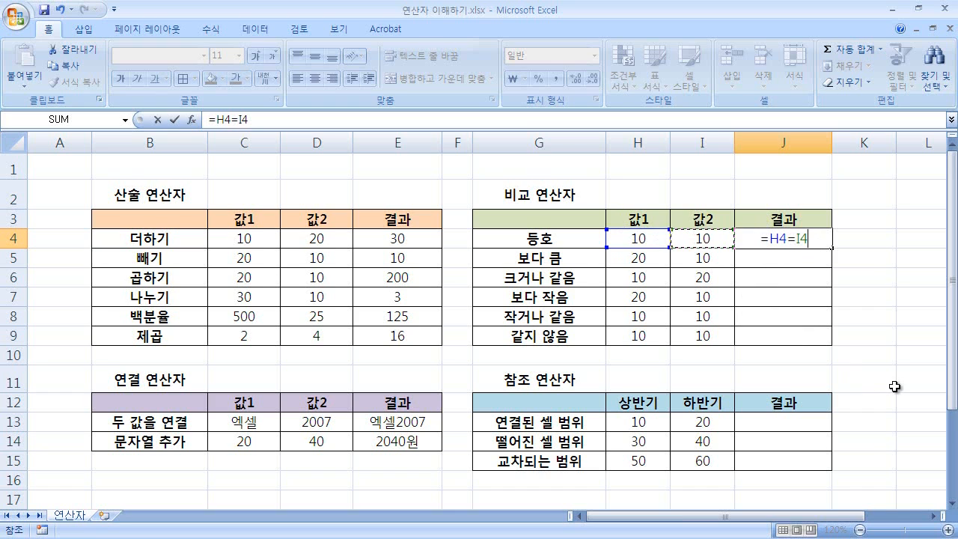
pyautogui.press('Return')
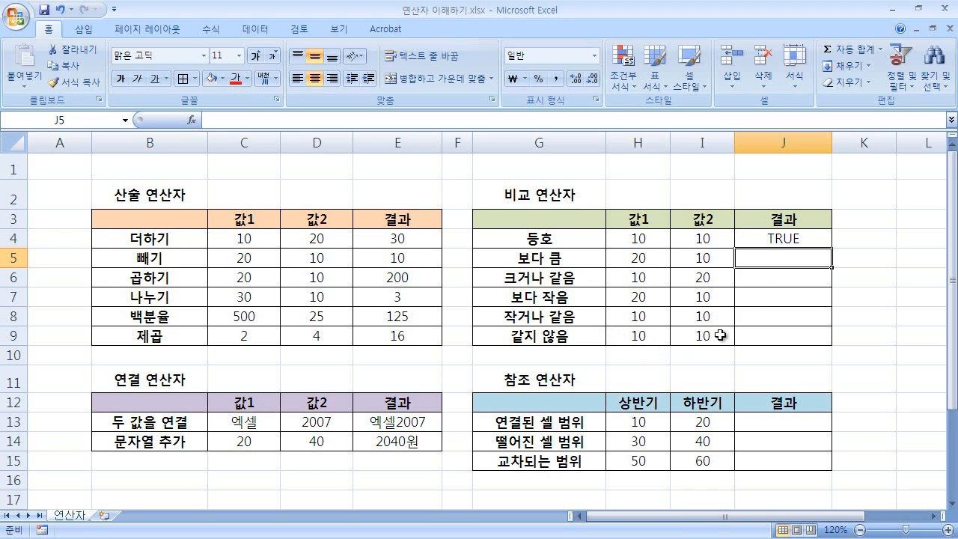
pyautogui.click(754, 240)
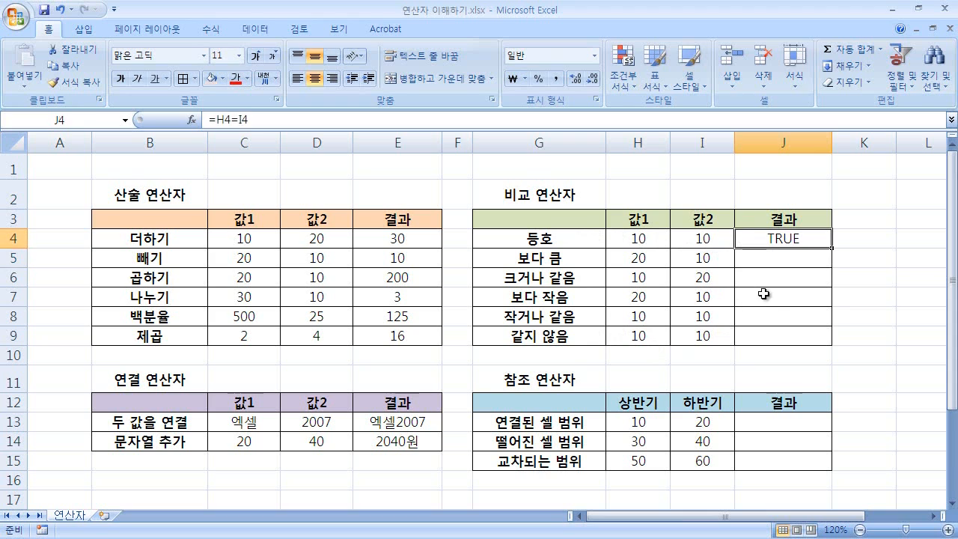
# Step: Enter the not-equal formula =H9<>I9 in cell J9, the result cell of the 같지 않음 row
pyautogui.click(772, 337)
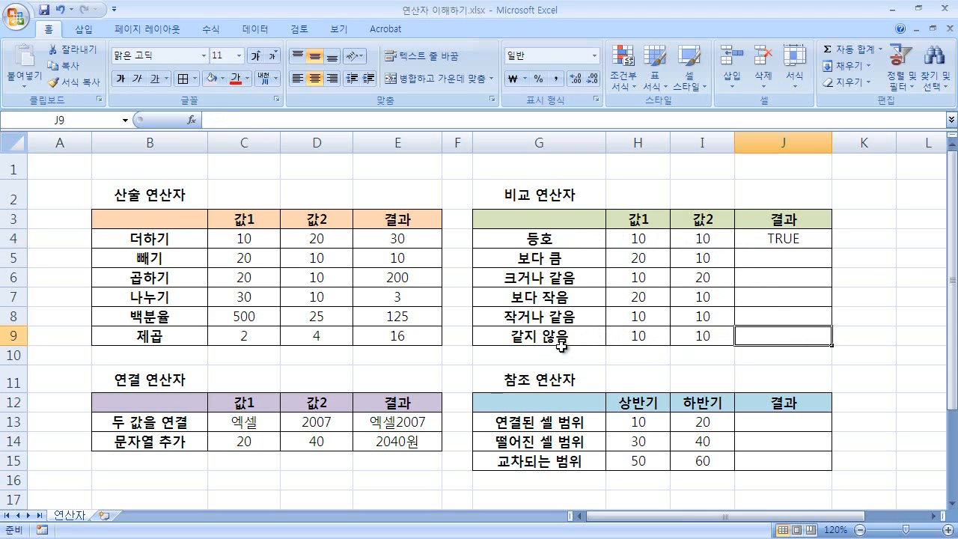
pyautogui.write('=')
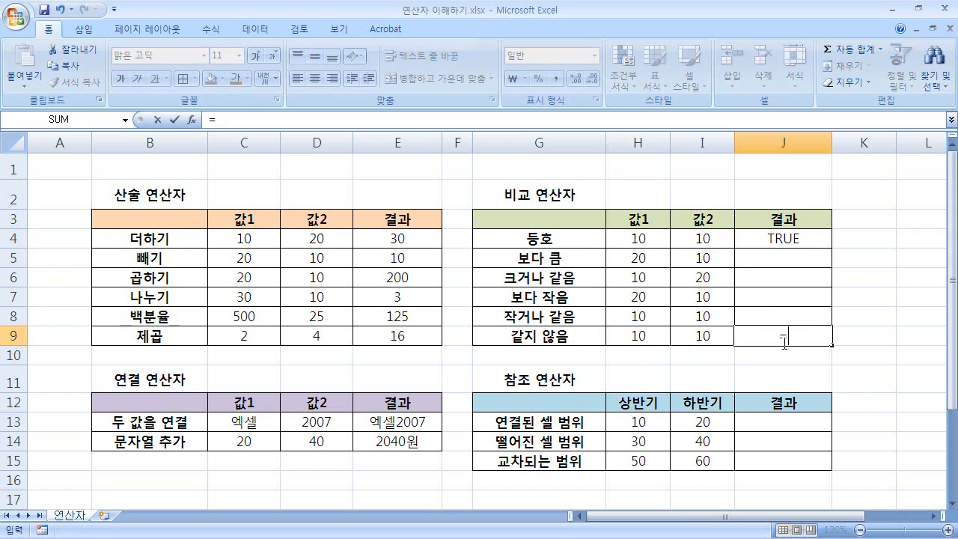
pyautogui.click(641, 338)
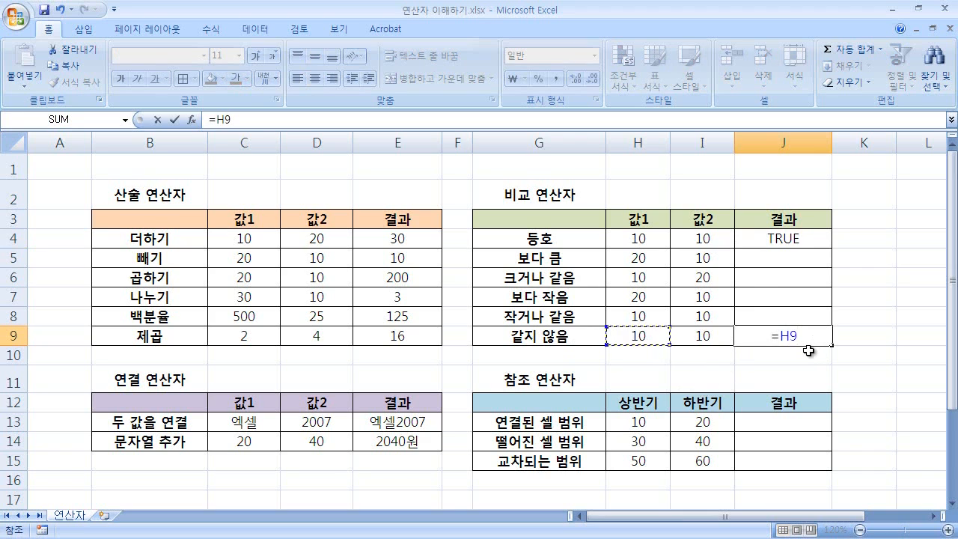
pyautogui.write('<>')
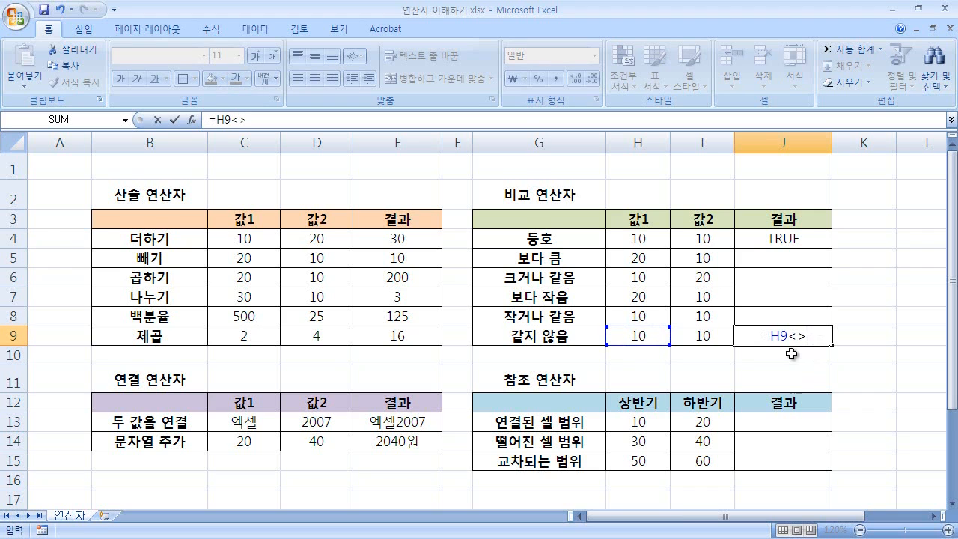
pyautogui.click(702, 336)
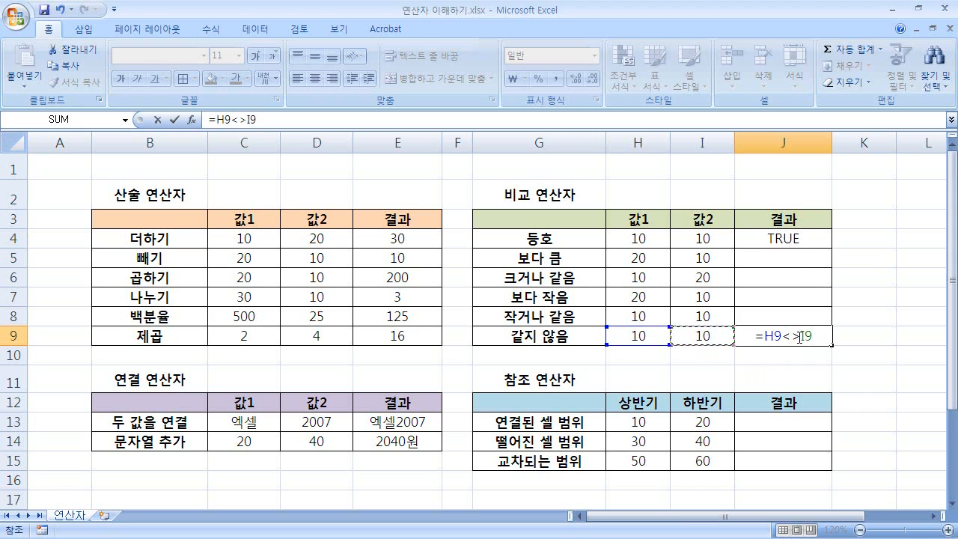
pyautogui.press('Return')
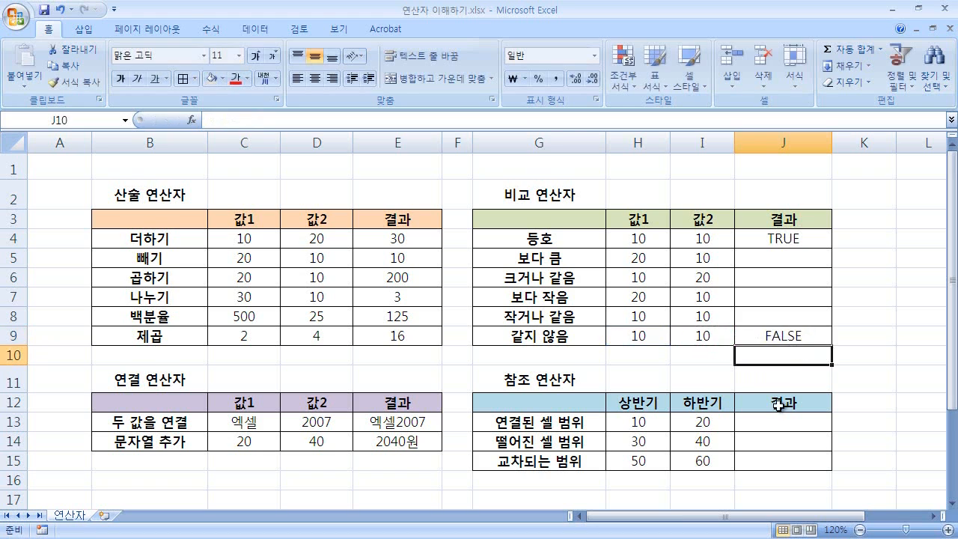
pyautogui.click(699, 338)
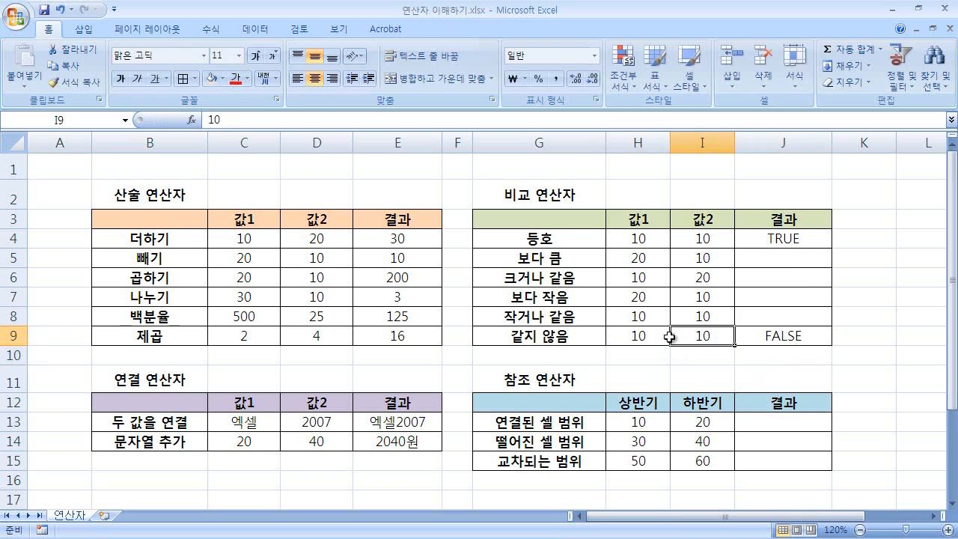
pyautogui.click(823, 336)
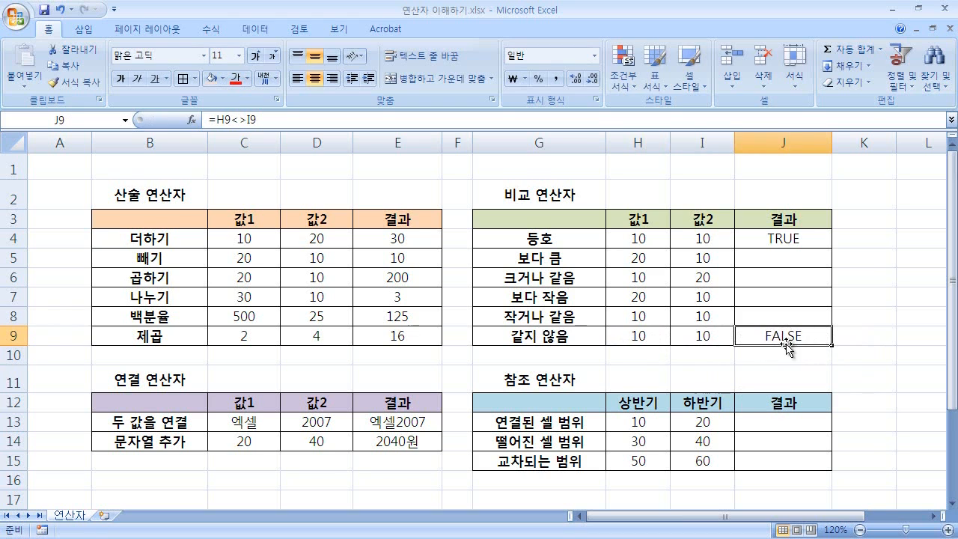
# Step: Test the not-equal formula by setting cell I9 to 12 and back to 10
pyautogui.click(703, 337)
pyautogui.write('12')
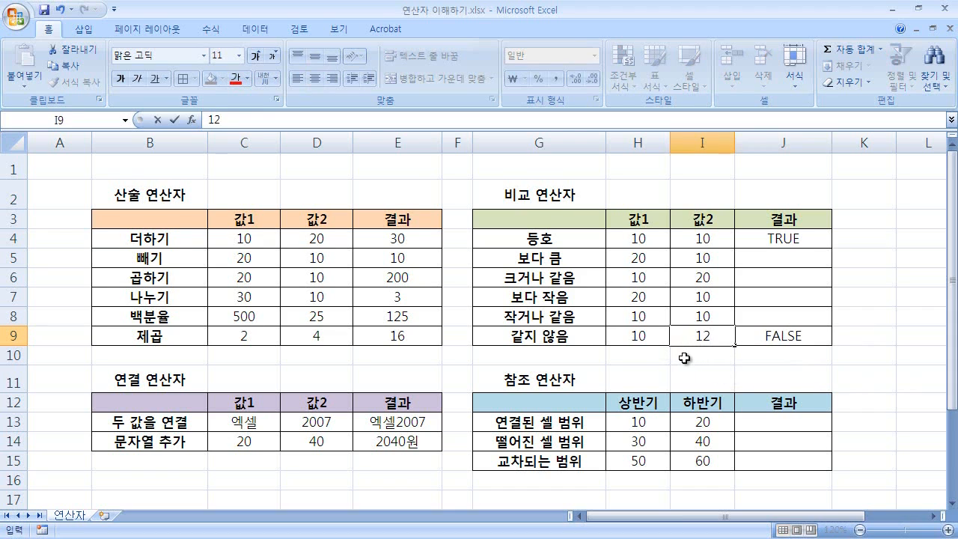
pyautogui.press('Return')
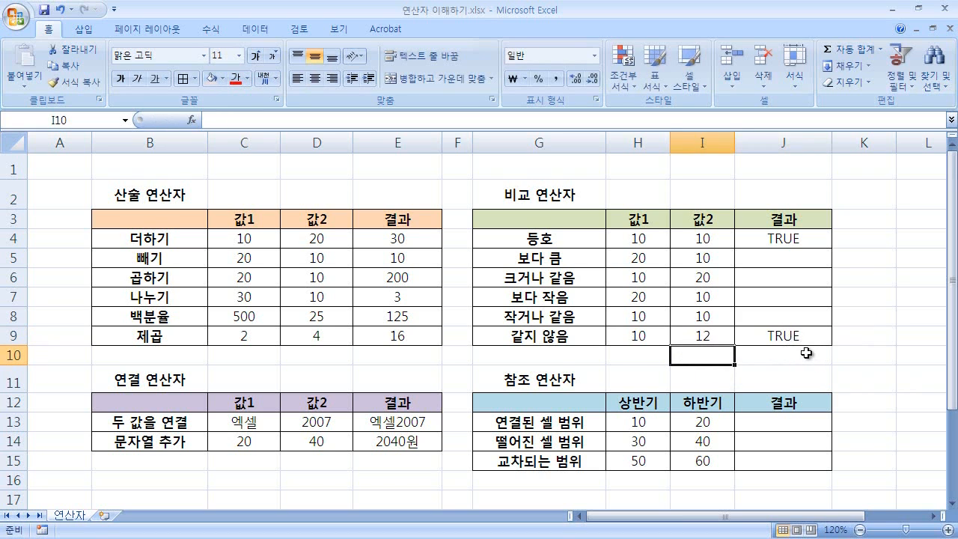
pyautogui.click(717, 338)
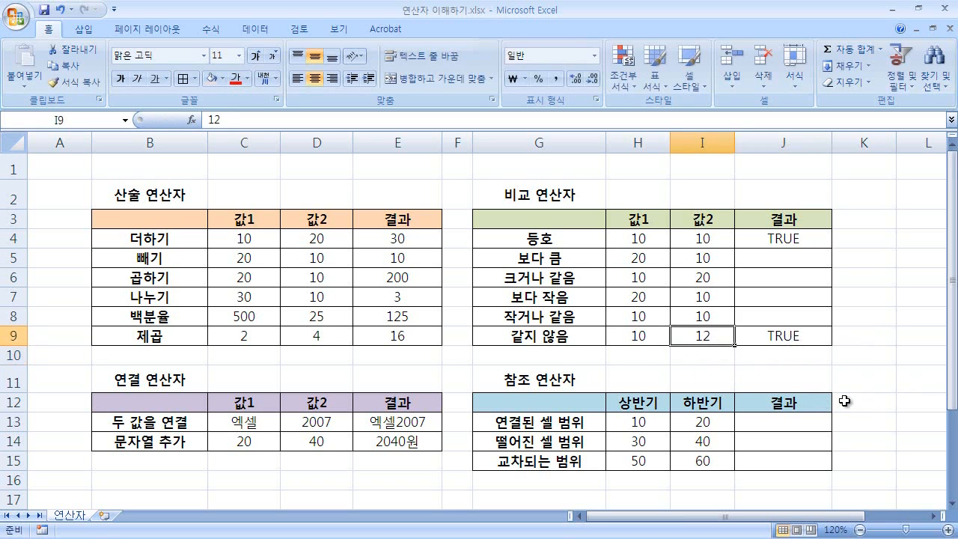
pyautogui.write('10')
pyautogui.press('Return')
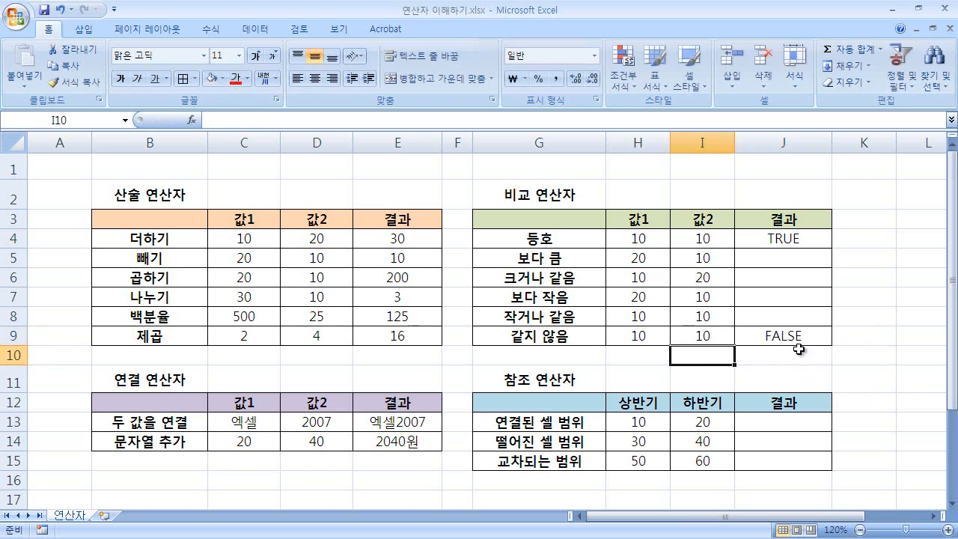
# Step: Set the second value of the 같지 않음 row, cell I9, to 12 and check the result cell
pyautogui.click(563, 341)
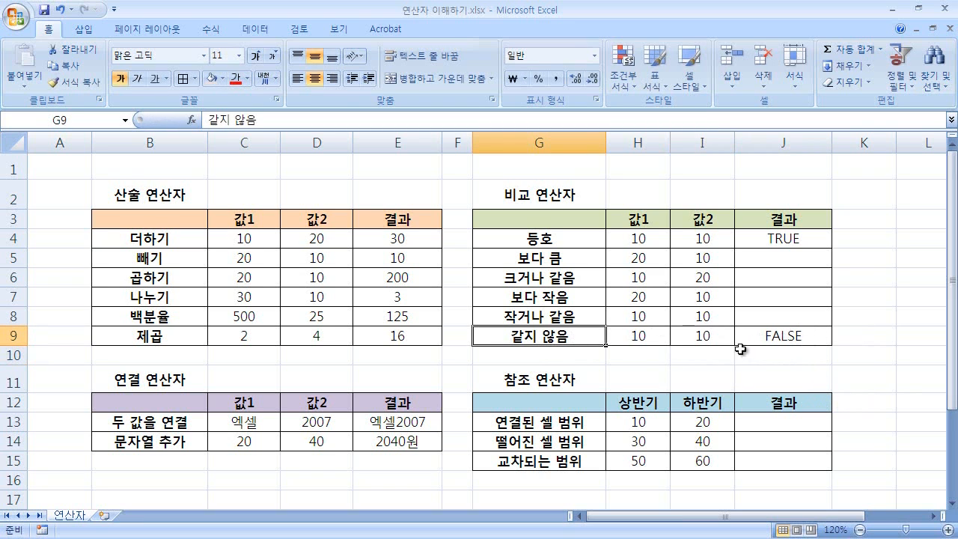
pyautogui.click(721, 338)
pyautogui.write('12')
pyautogui.press('Return')
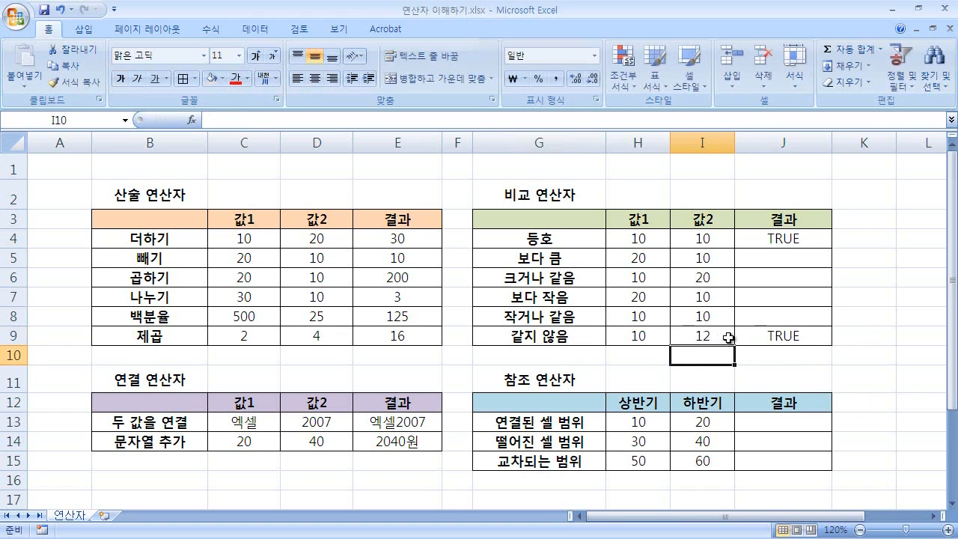
pyautogui.click(560, 340)
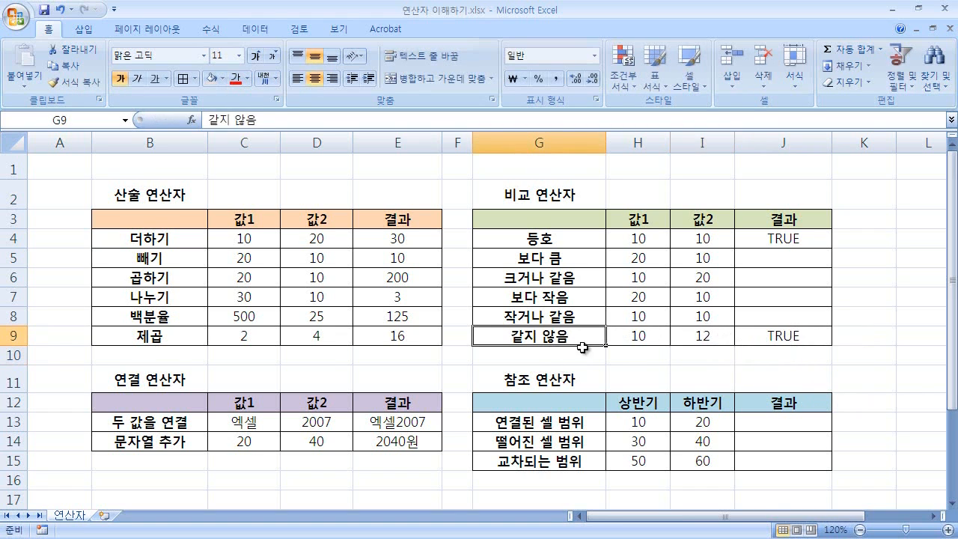
pyautogui.click(793, 340)
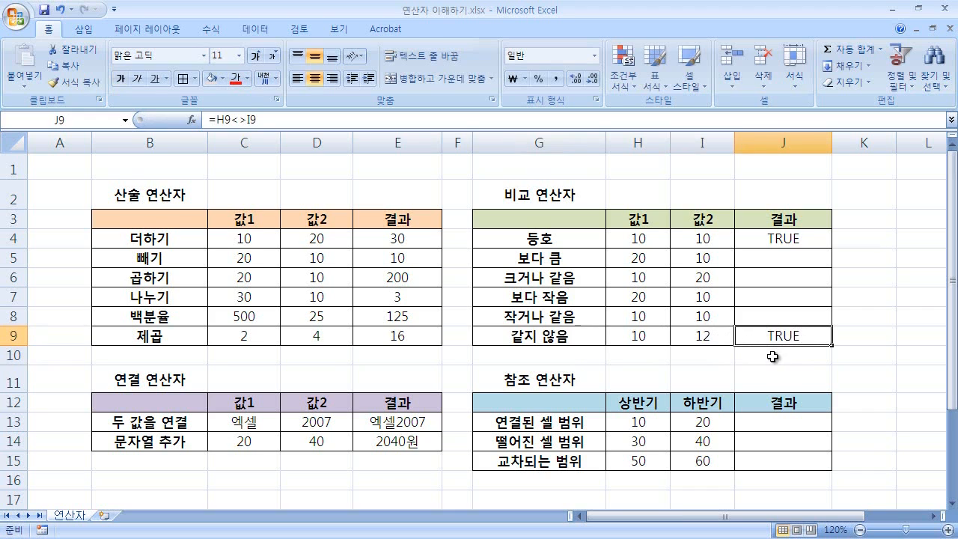
# Step: Enter the greater-than formula =H5>I5 in cell J5, the result cell of the 보다 큼 row
pyautogui.click(758, 258)
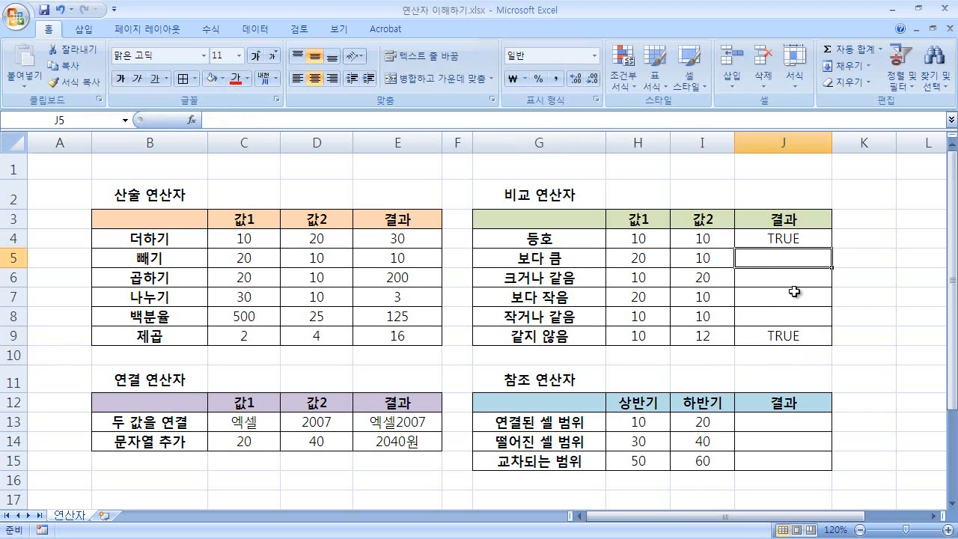
pyautogui.write('=')
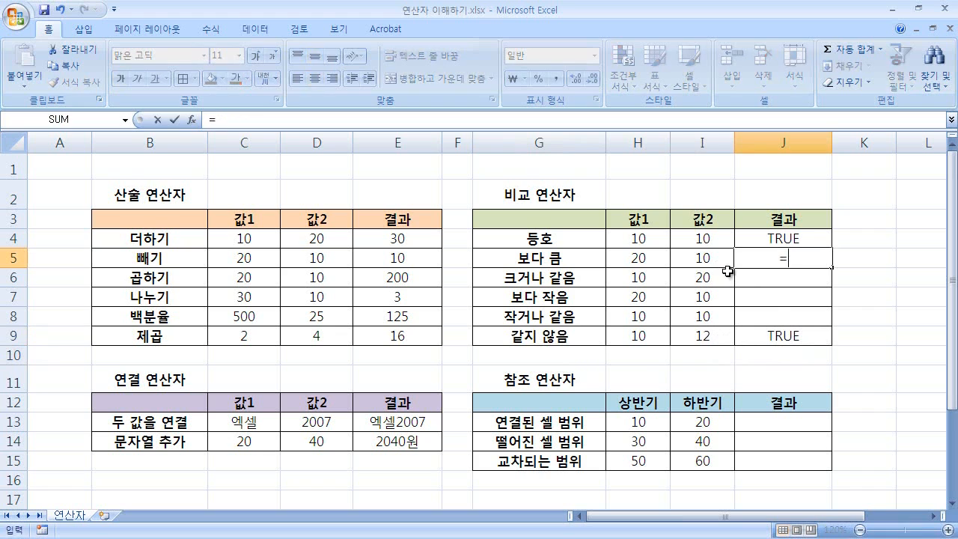
pyautogui.click(642, 259)
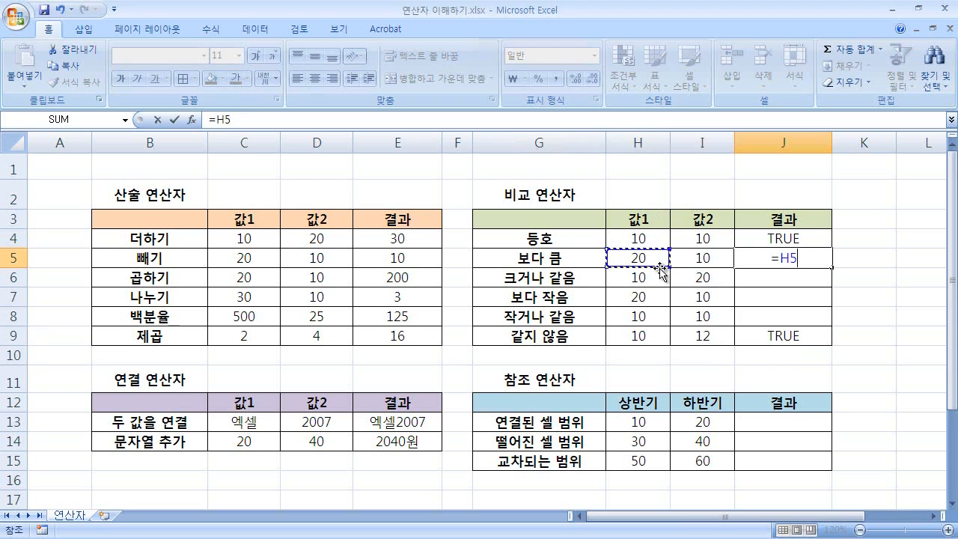
pyautogui.write('>')
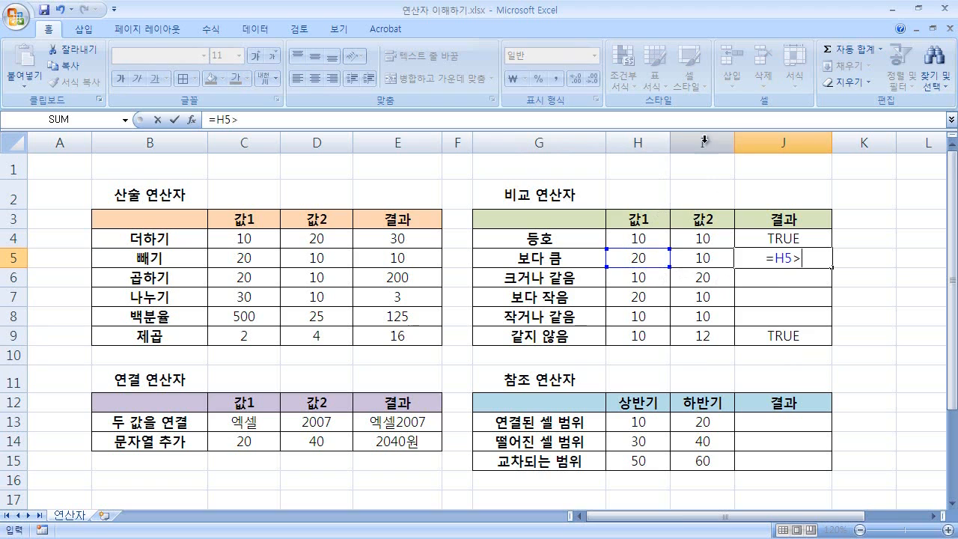
pyautogui.click(716, 263)
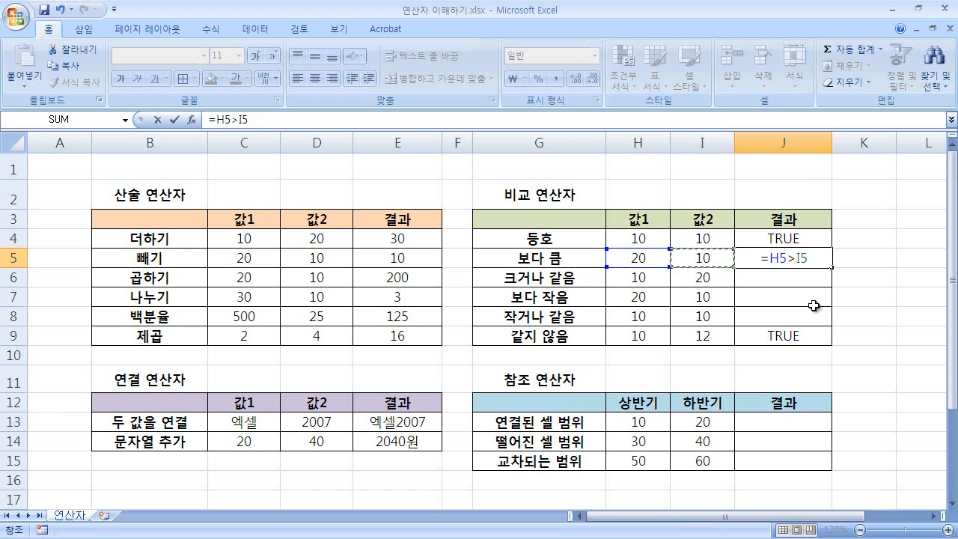
pyautogui.press('Return')
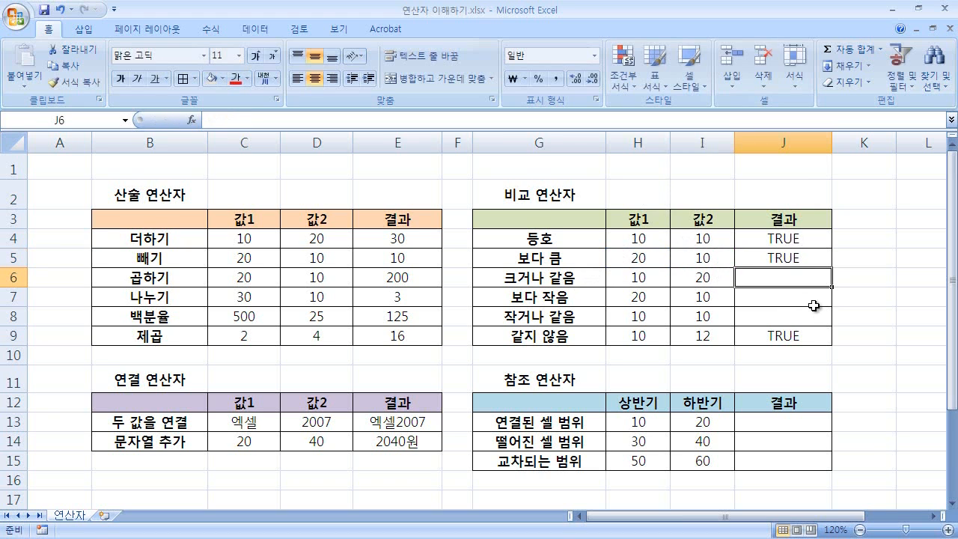
pyautogui.press('Up')
pyautogui.click(702, 264)
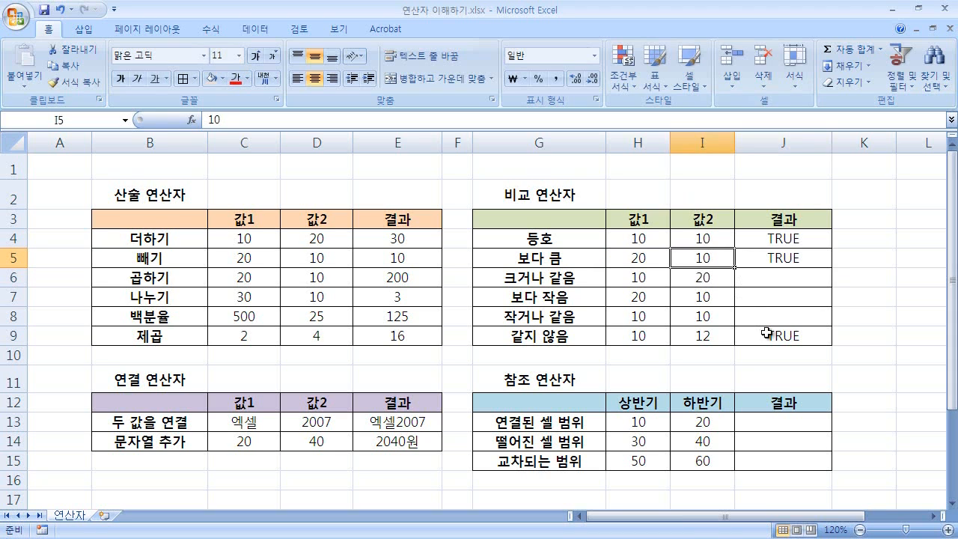
# Step: Test the greater-than formula by setting the second value of the 보다 큼 row, cell I5, to 30
pyautogui.write('30')
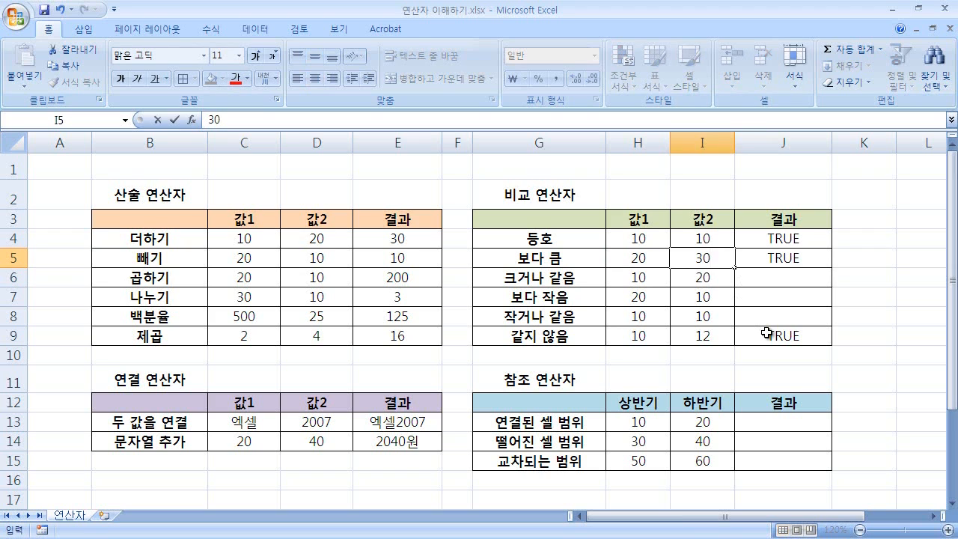
pyautogui.press('Return')
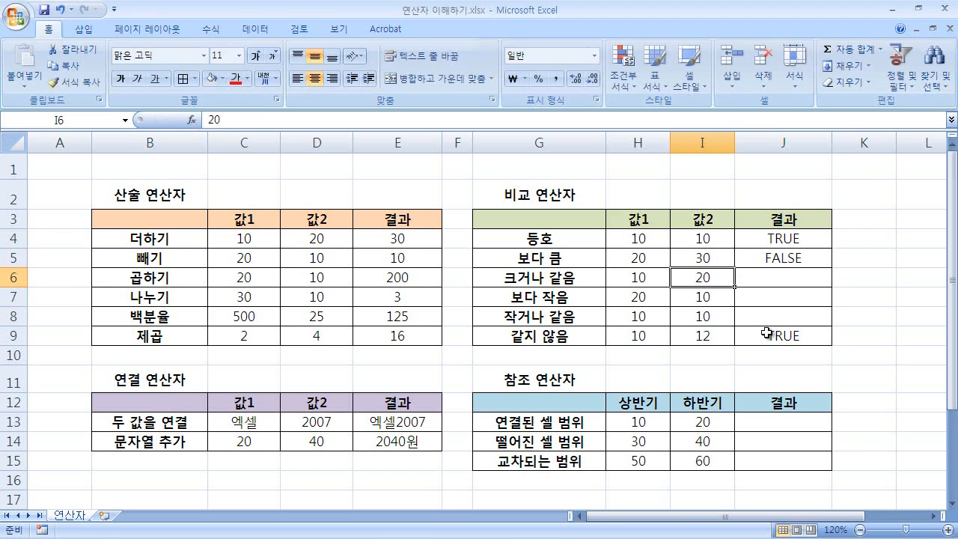
# Step: Enter the greater-than-or-equal formula =H6>=I6 in cell J6, the result cell of the 크거나 같음 row
pyautogui.click(779, 277)
pyautogui.write('=')
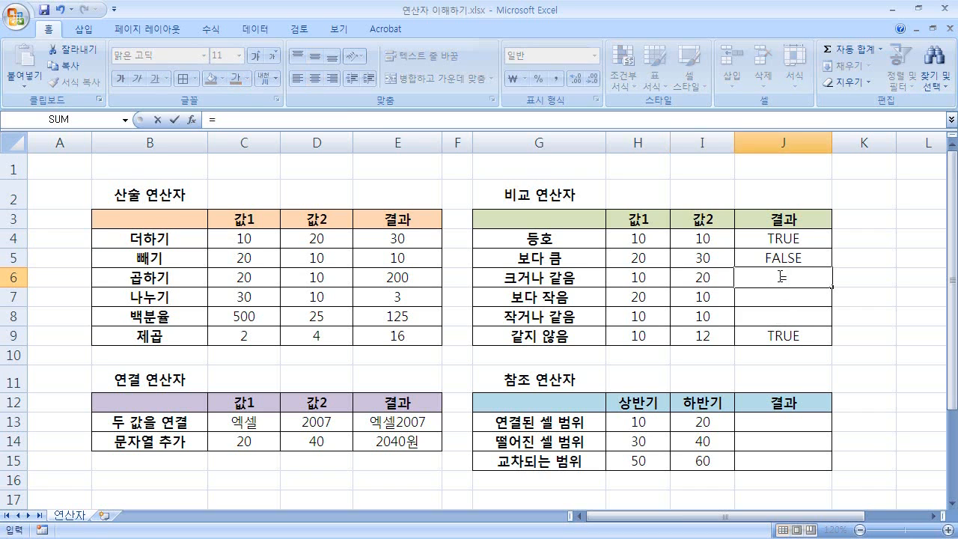
pyautogui.click(643, 278)
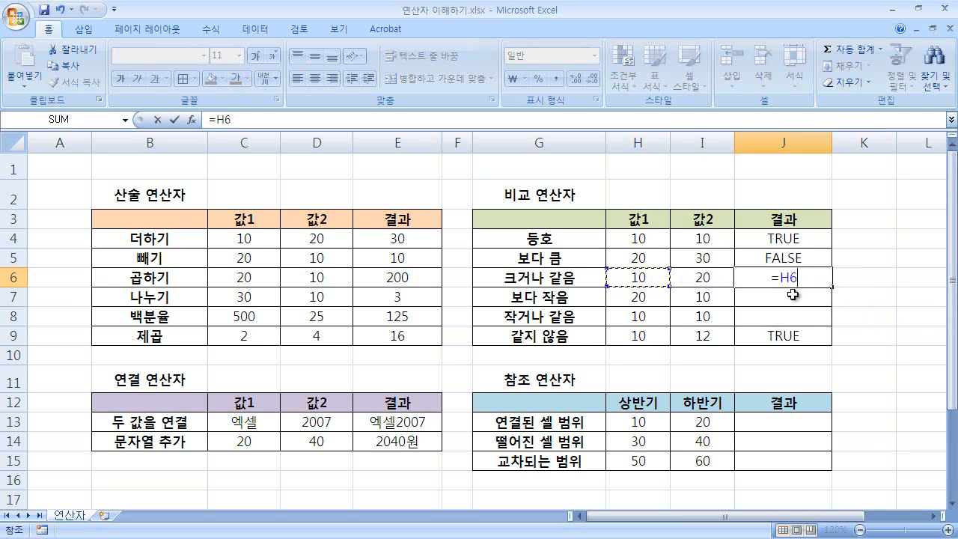
pyautogui.write('>=')
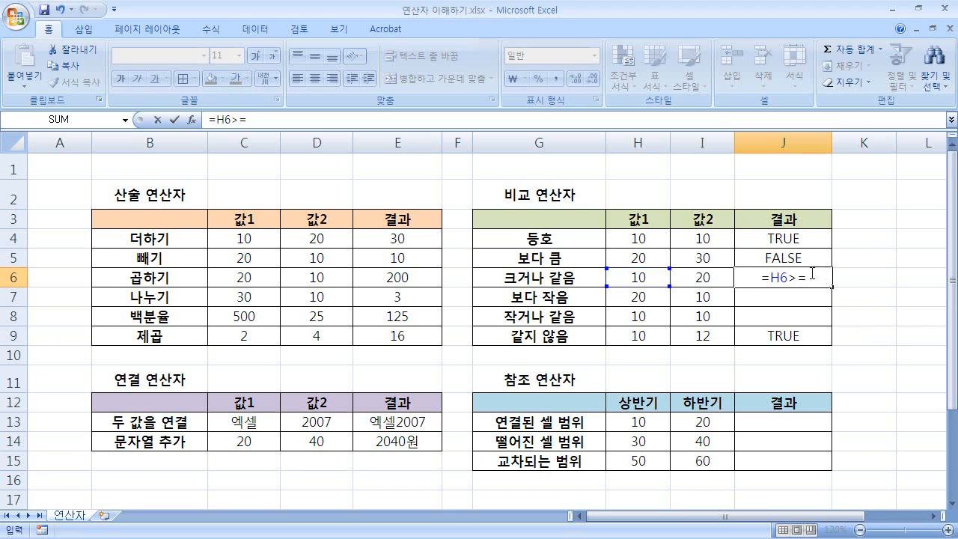
pyautogui.click(709, 281)
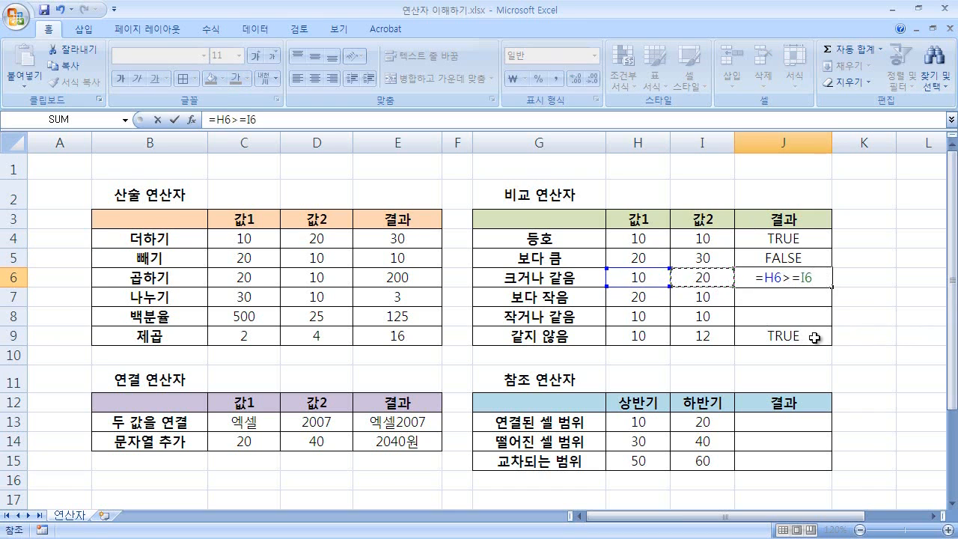
pyautogui.press('Return')
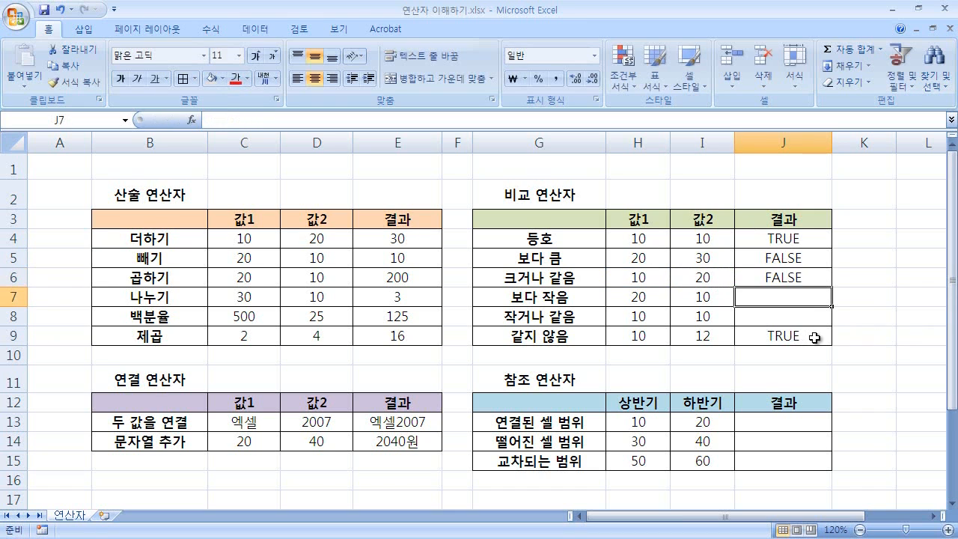
# Step: Review the formula in J6 and set the second value of the 크거나 같음 row, cell I6, to 10
pyautogui.click(792, 278)
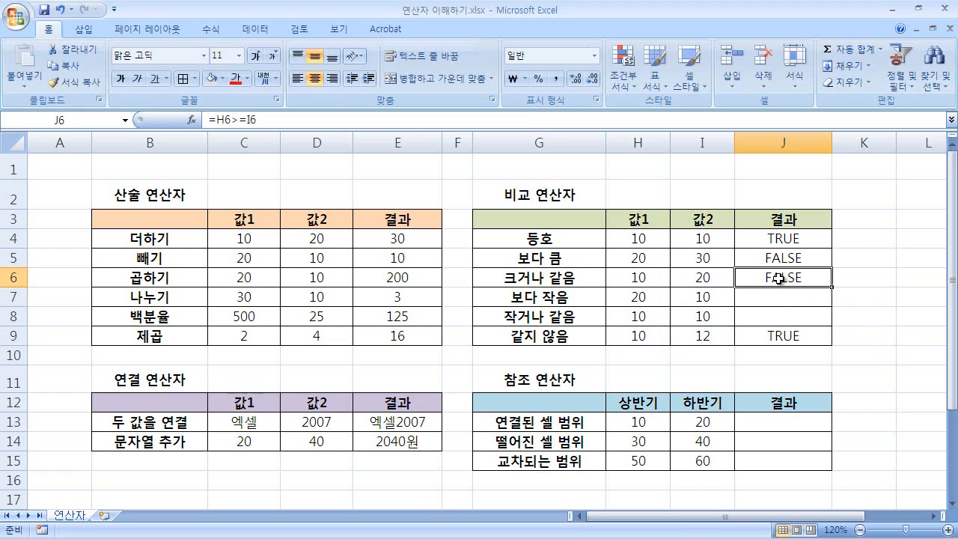
pyautogui.click(701, 279)
pyautogui.write('10')
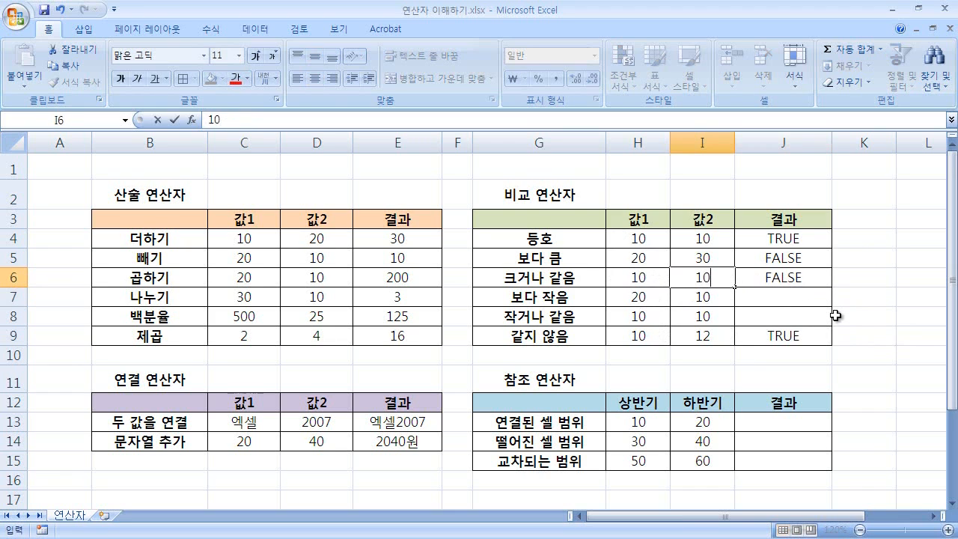
pyautogui.press('Return')
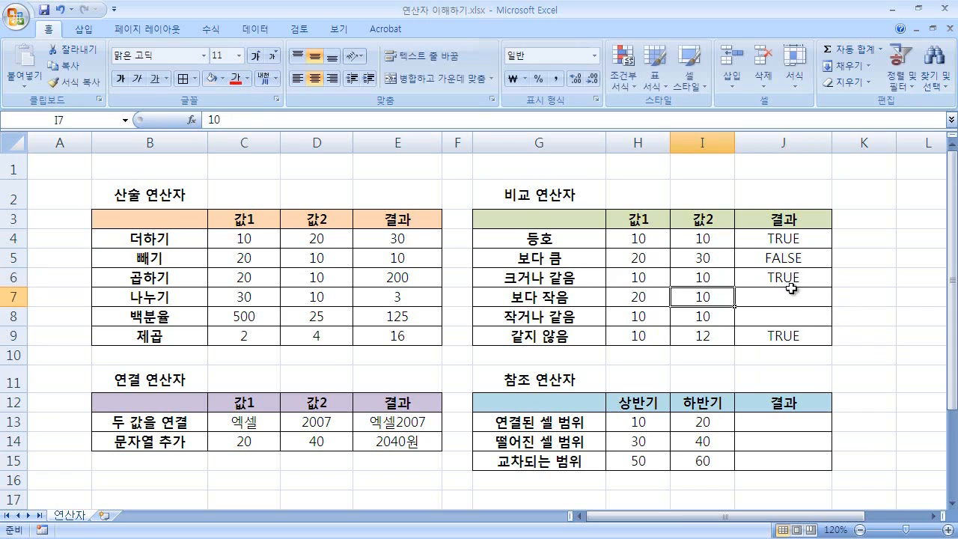
# Step: Set the second value of the 보다 큼 row, cell I5, to 20 and compare that row with the 크거나 같음 row
pyautogui.click(717, 261)
pyautogui.write('20')
pyautogui.press('Return')
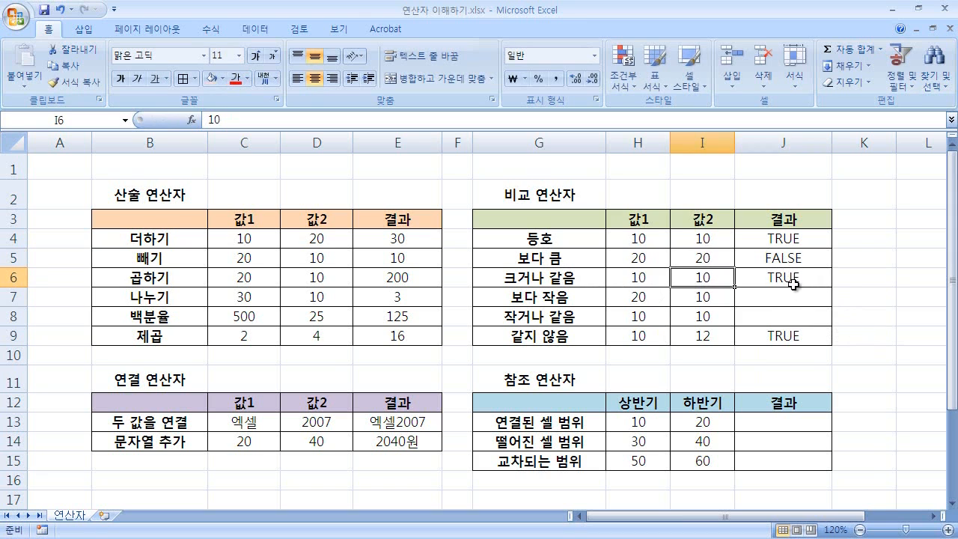
pyautogui.click(558, 260)
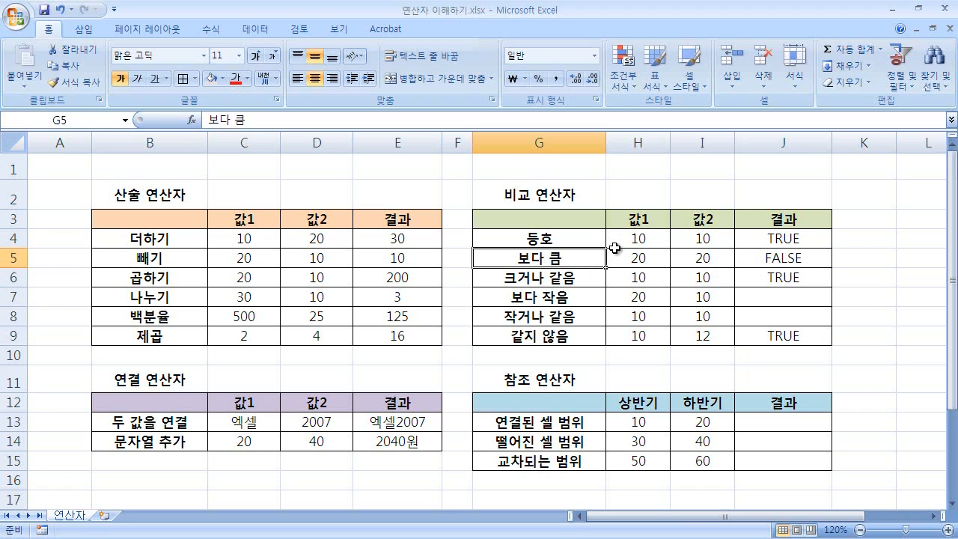
pyautogui.click(571, 282)
pyautogui.click(715, 283)
pyautogui.click(643, 283)
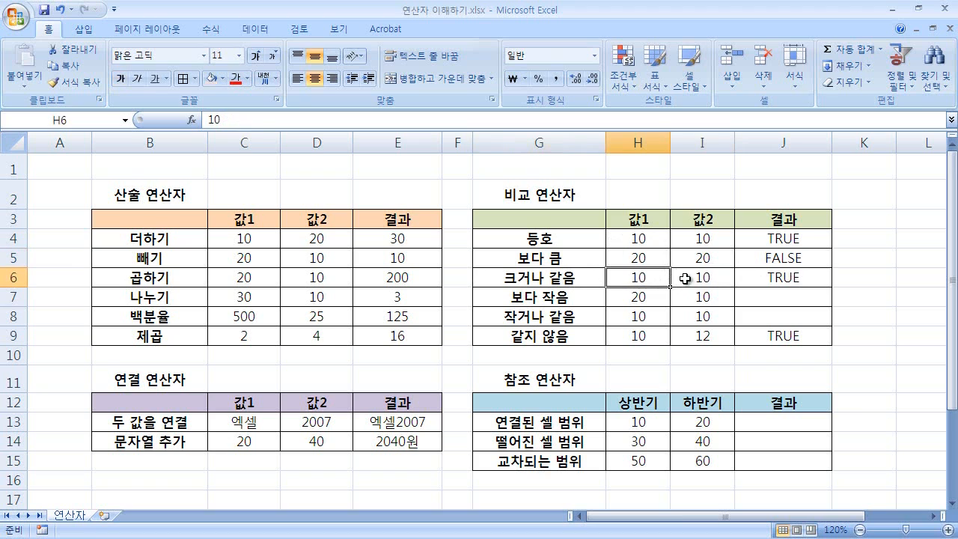
# Step: Enter the less-than formula =H7<I7 in cell J7, the result cell of the 보다 작음 row
pyautogui.click(793, 297)
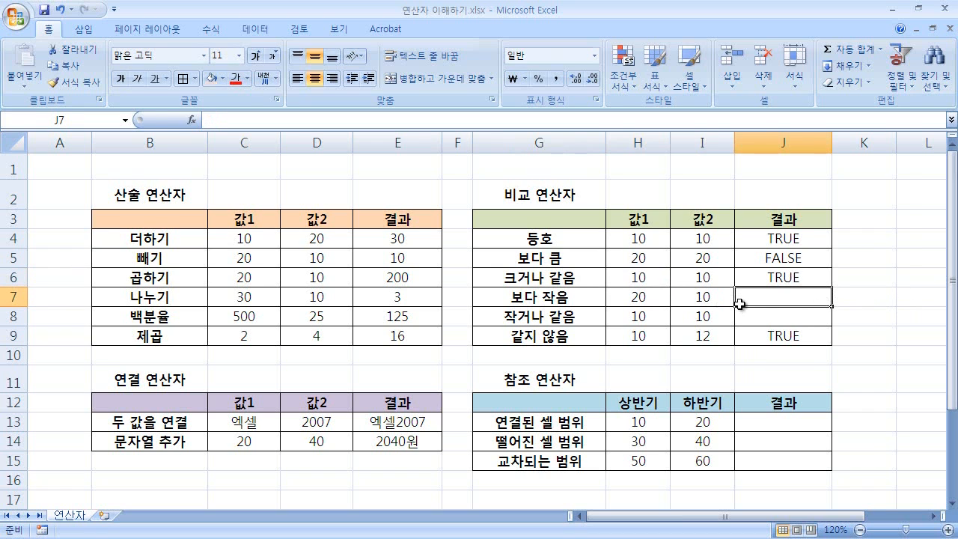
pyautogui.write('=')
pyautogui.click(644, 299)
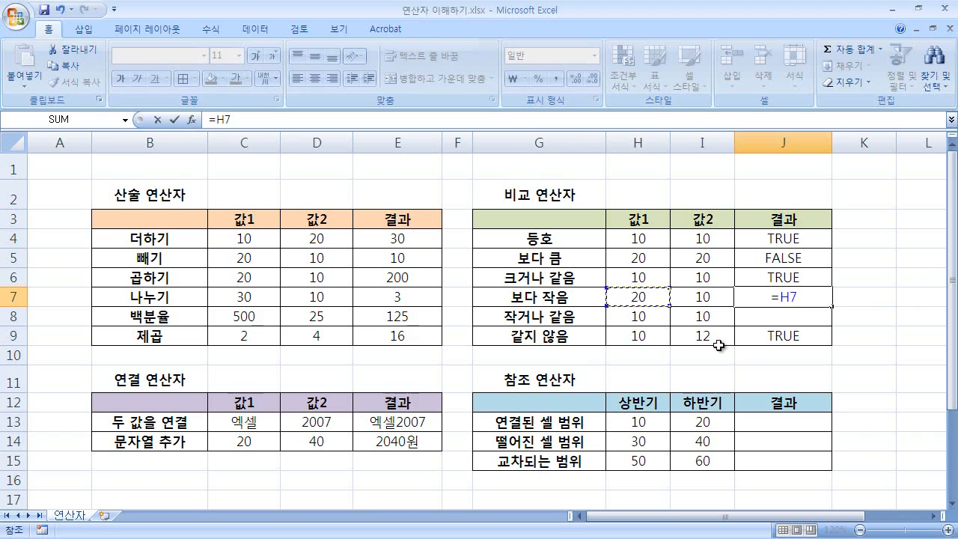
pyautogui.write('<')
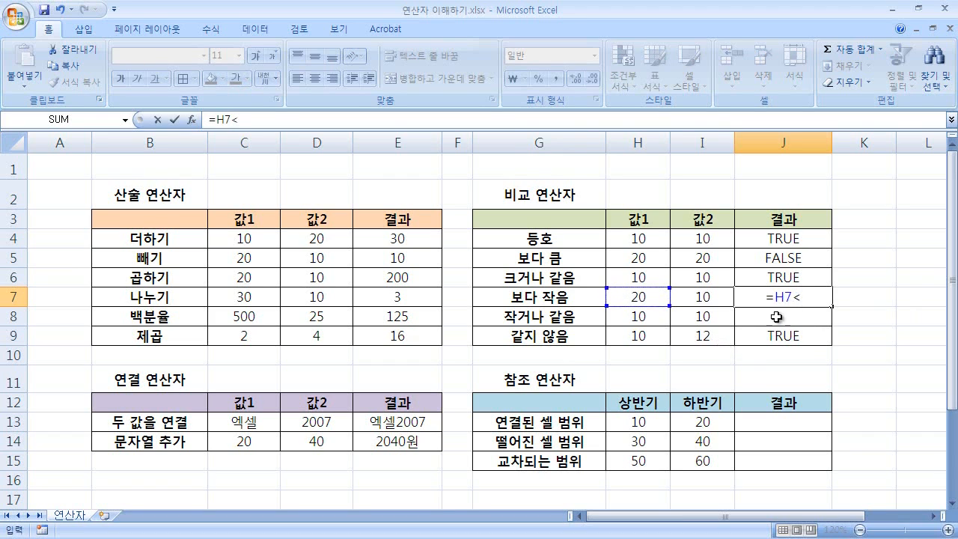
pyautogui.click(707, 298)
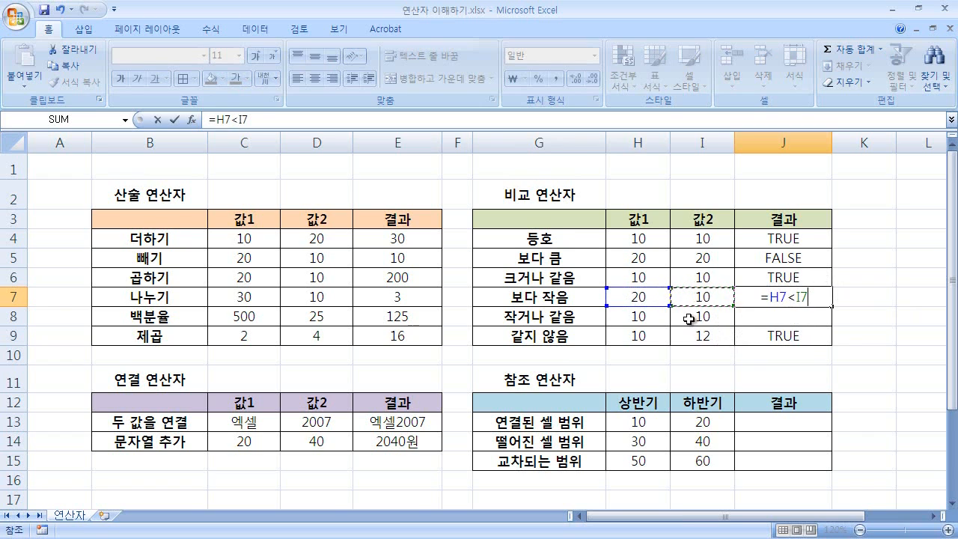
pyautogui.press('Return')
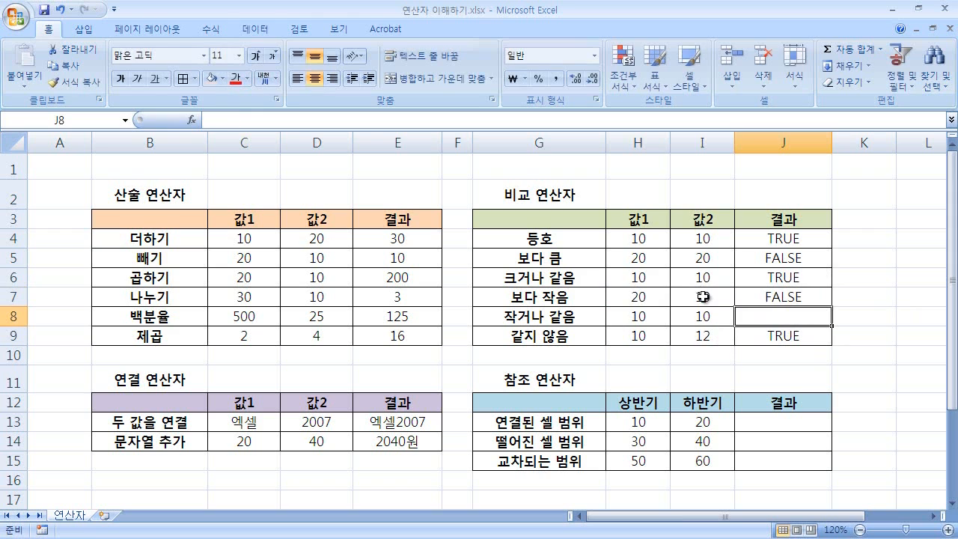
# Step: Enter the less-than-or-equal formula =H8<=I8 in cell J8, the result cell of the 작거나 같음 row
pyautogui.write('=')
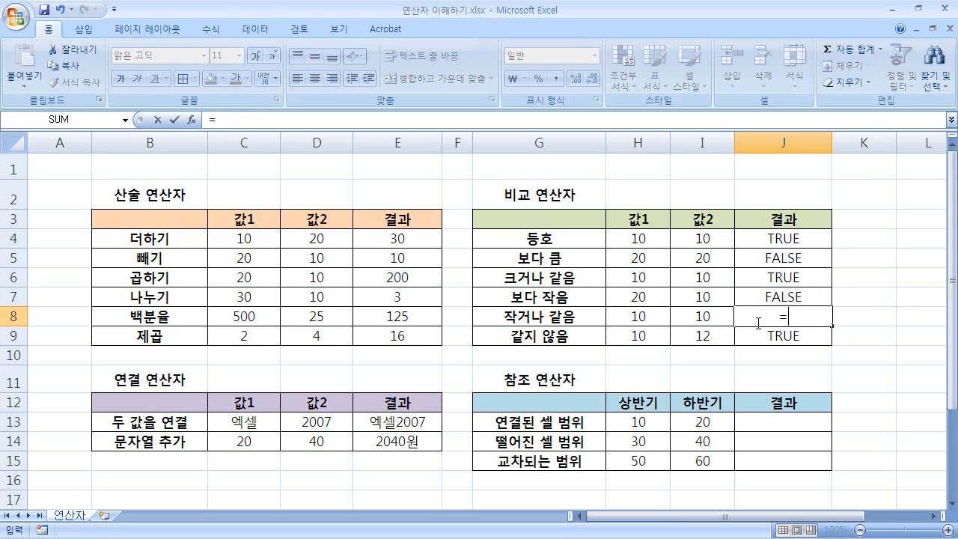
pyautogui.click(661, 324)
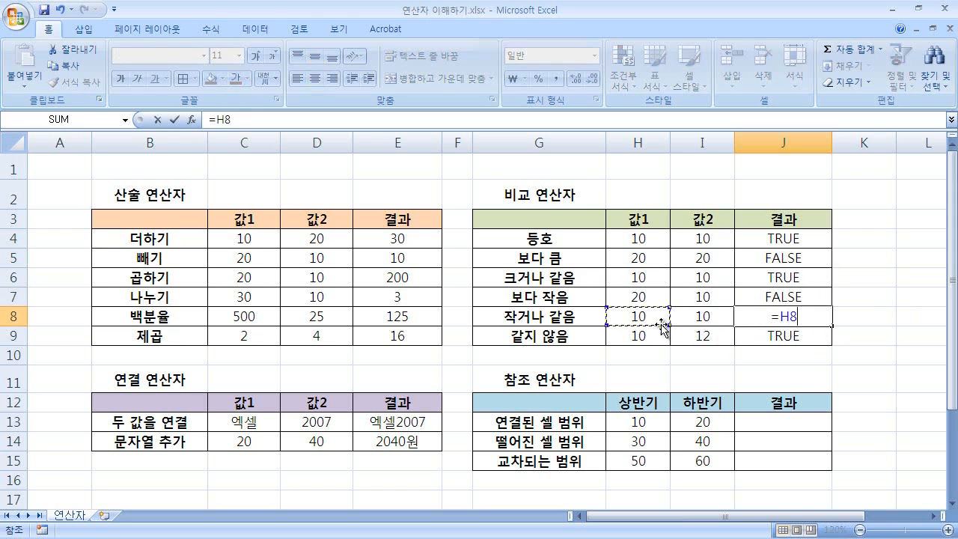
pyautogui.write('<=')
pyautogui.click(710, 322)
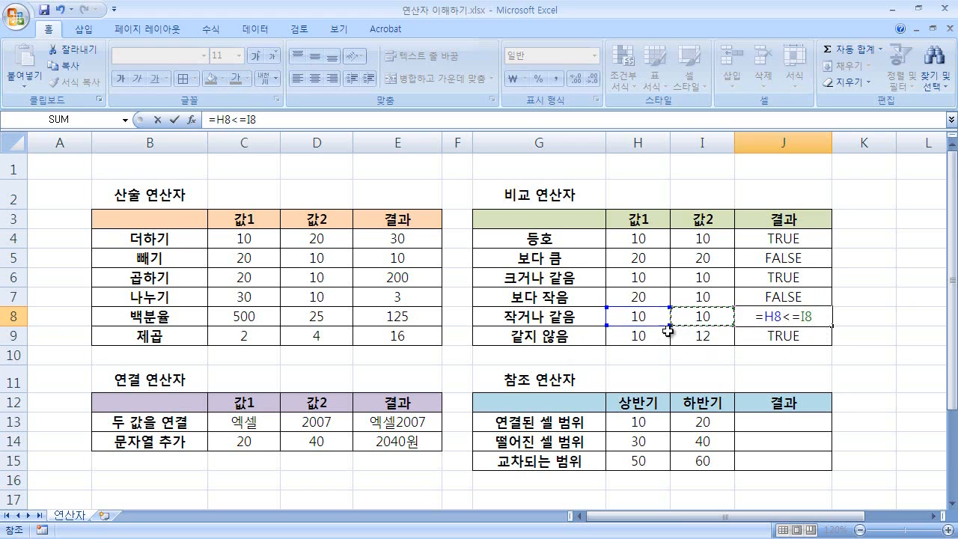
pyautogui.press('Return')
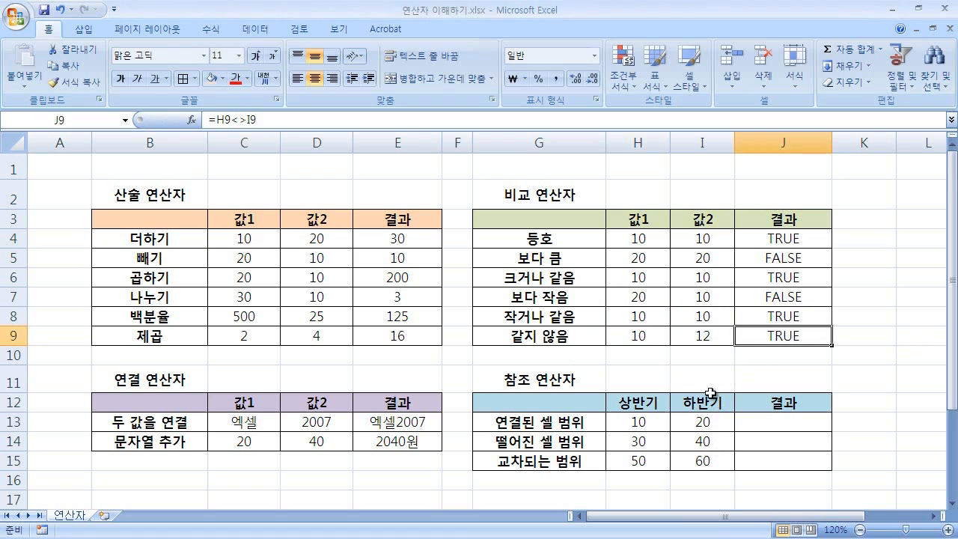
# Step: Enter =SUM(H13:I13) in cell J13, the result cell of the 연결된 셀 범위 row, and check it against its source cells
pyautogui.click(737, 377)
pyautogui.click(775, 419)
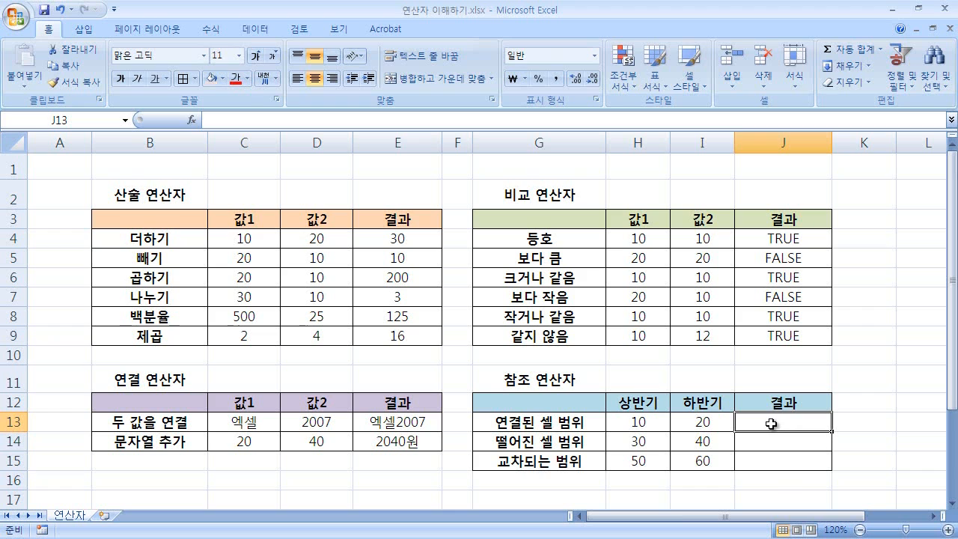
pyautogui.write('=')
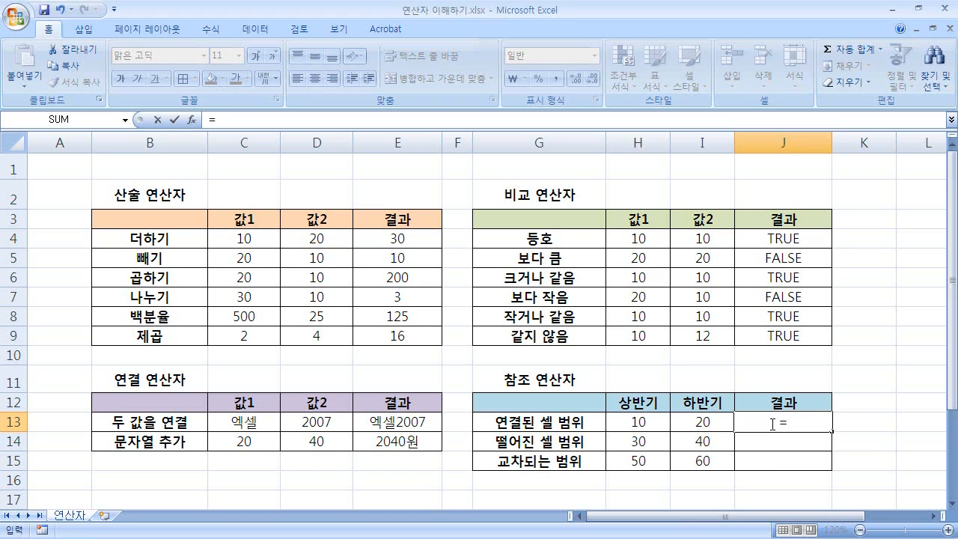
pyautogui.write('sum')
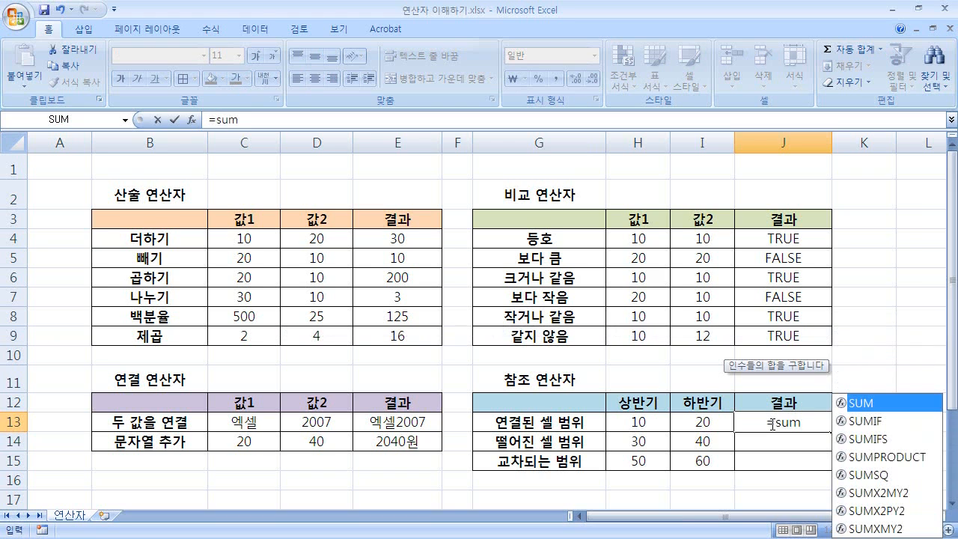
pyautogui.press('F2')
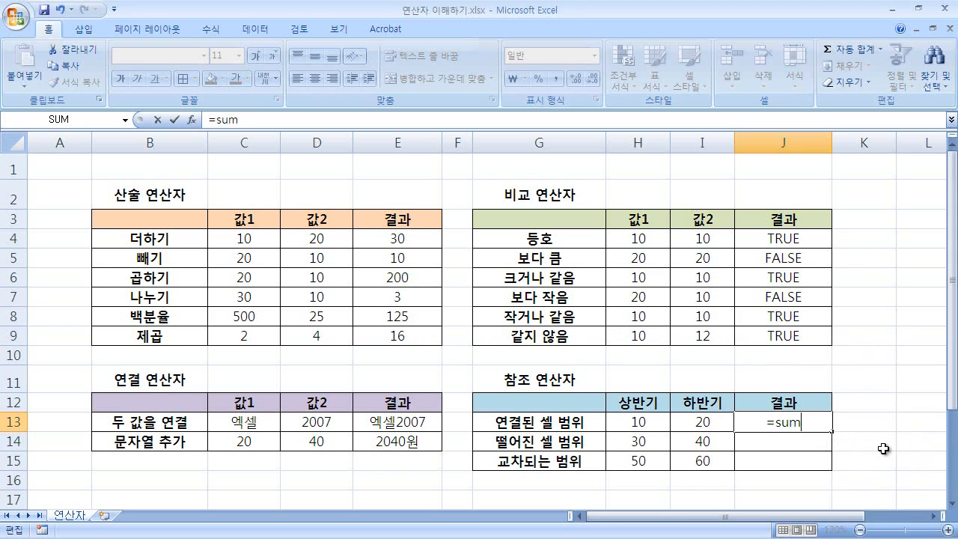
pyautogui.write('(')
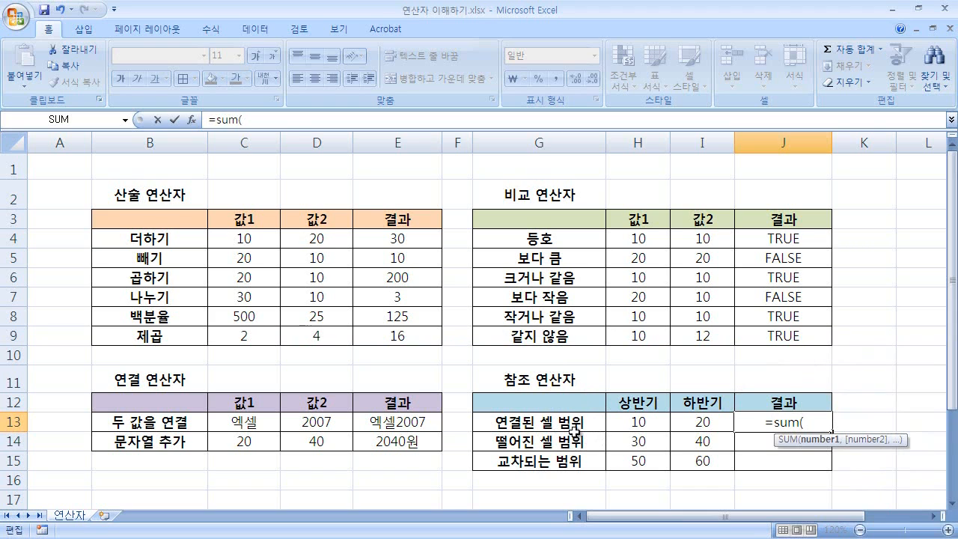
pyautogui.click(636, 424)
pyautogui.moveTo(635, 424); pyautogui.dragTo(661, 430)
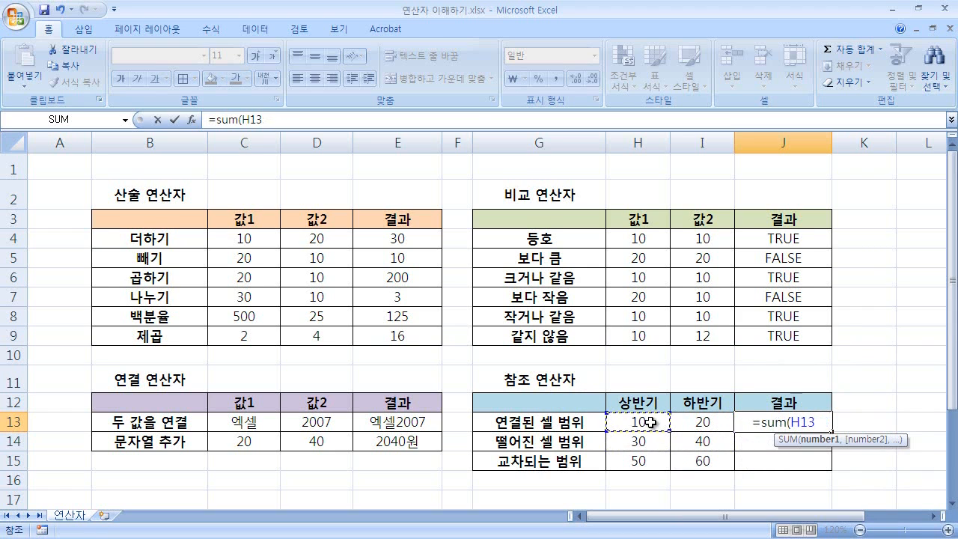
pyautogui.moveTo(648, 423); pyautogui.dragTo(726, 425)
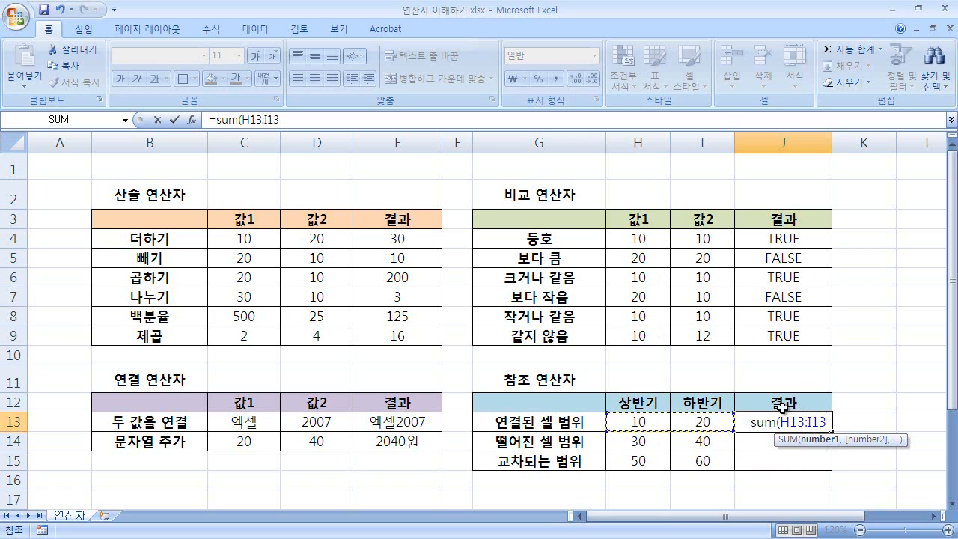
pyautogui.click(829, 421)
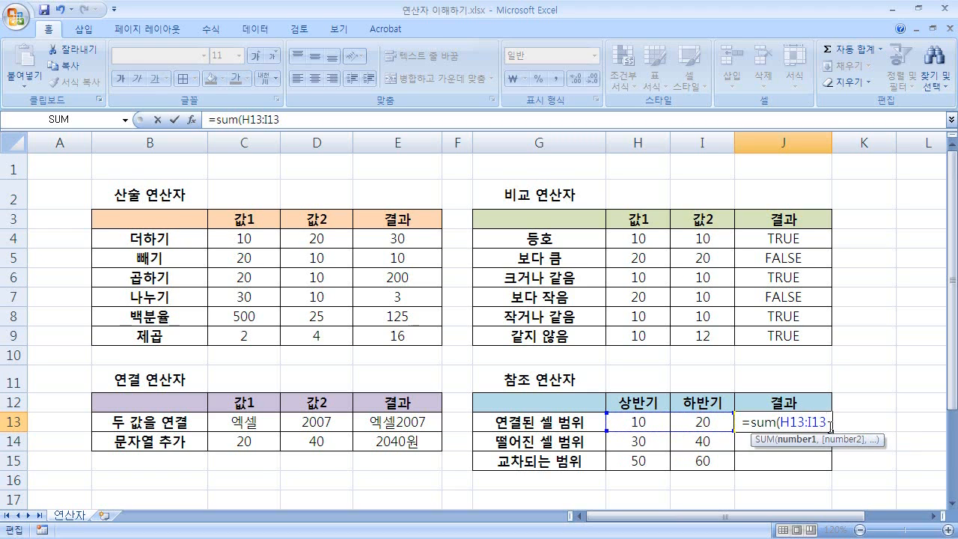
pyautogui.write(')')
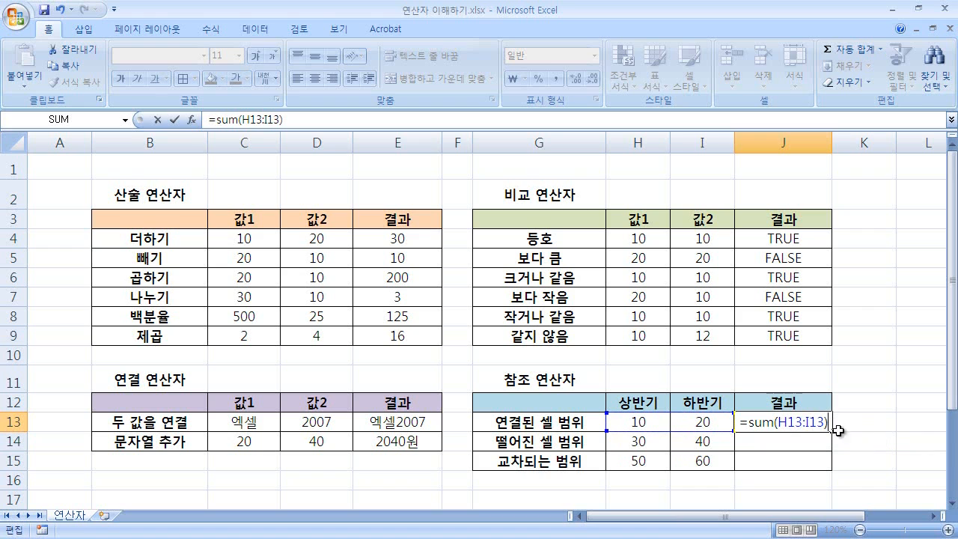
pyautogui.press('Return')
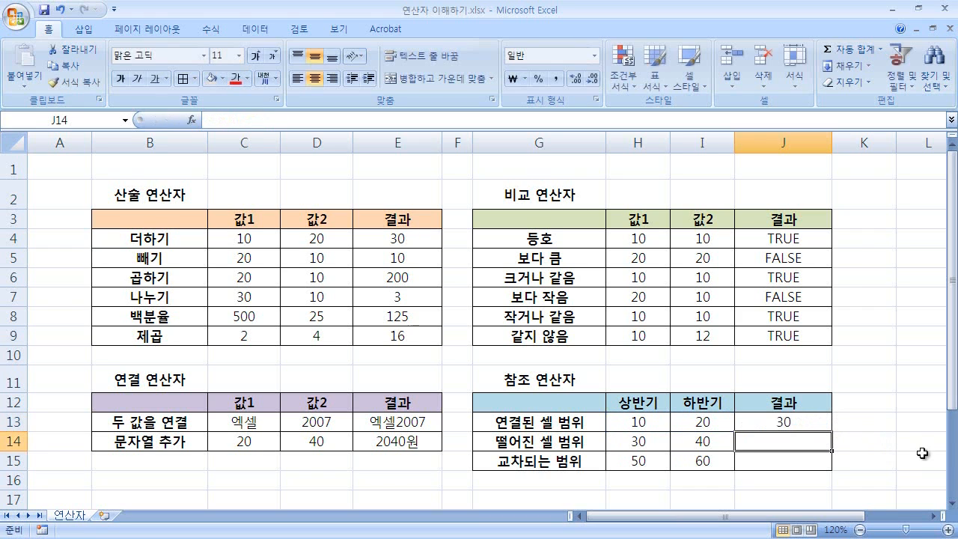
pyautogui.click(652, 427)
pyautogui.click(693, 422)
pyautogui.click(789, 422)
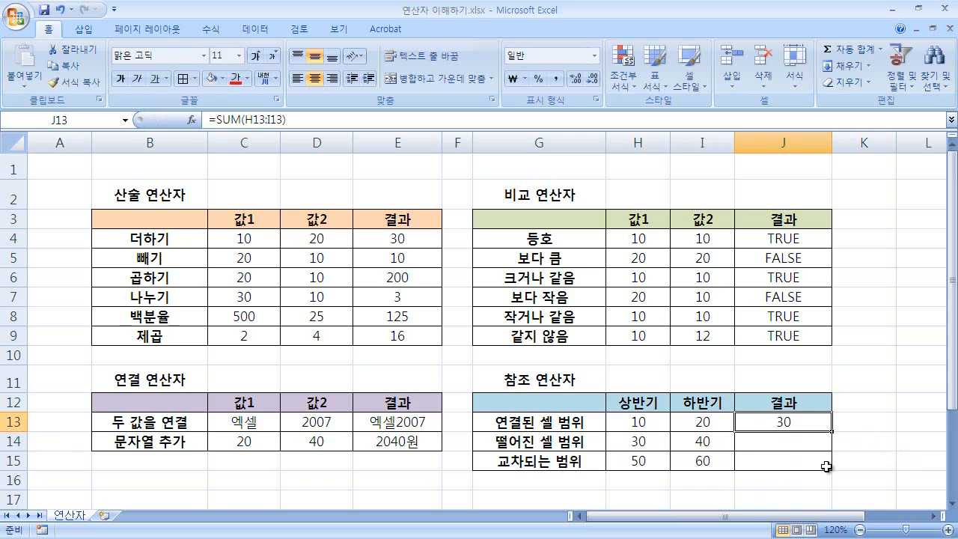
# Step: Enter =SUM(H13,I14) in cell J14, the result cell of the 떨어진 셀 범위 row, and check it against its two source cells
pyautogui.click(808, 444)
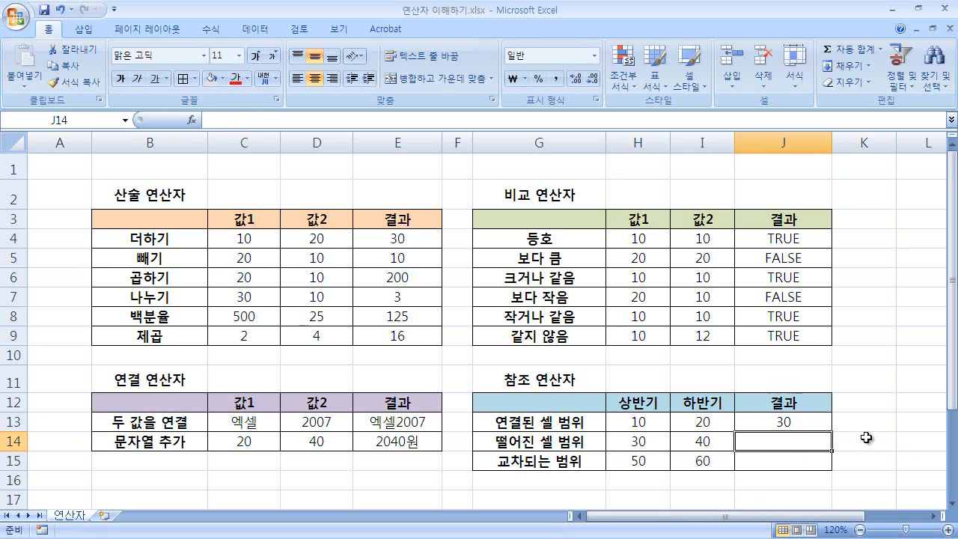
pyautogui.write('=sum')
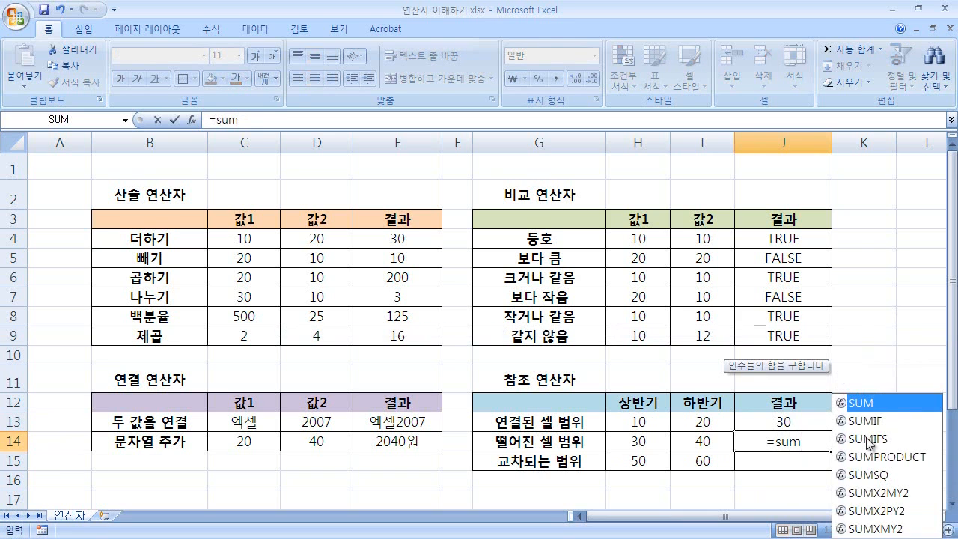
pyautogui.write('(')
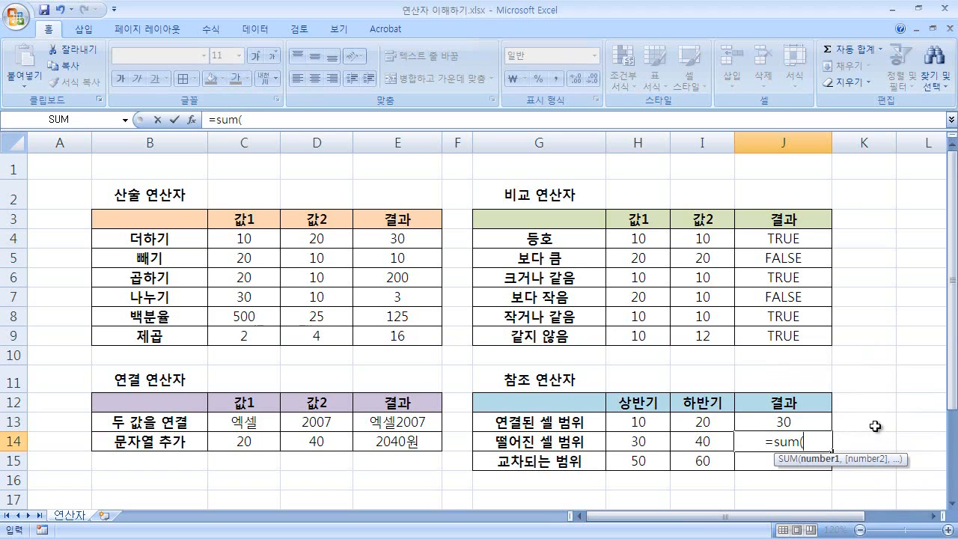
pyautogui.click(637, 421)
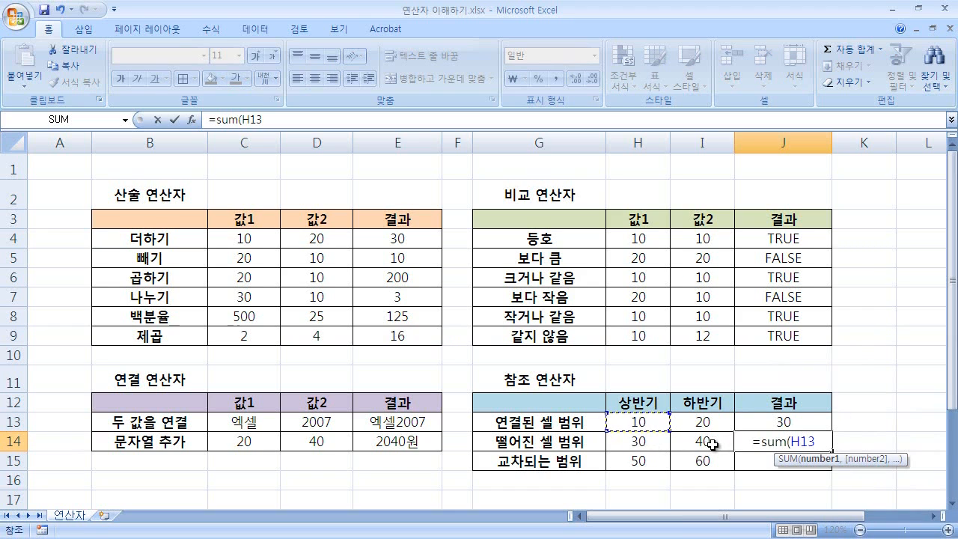
pyautogui.write(',')
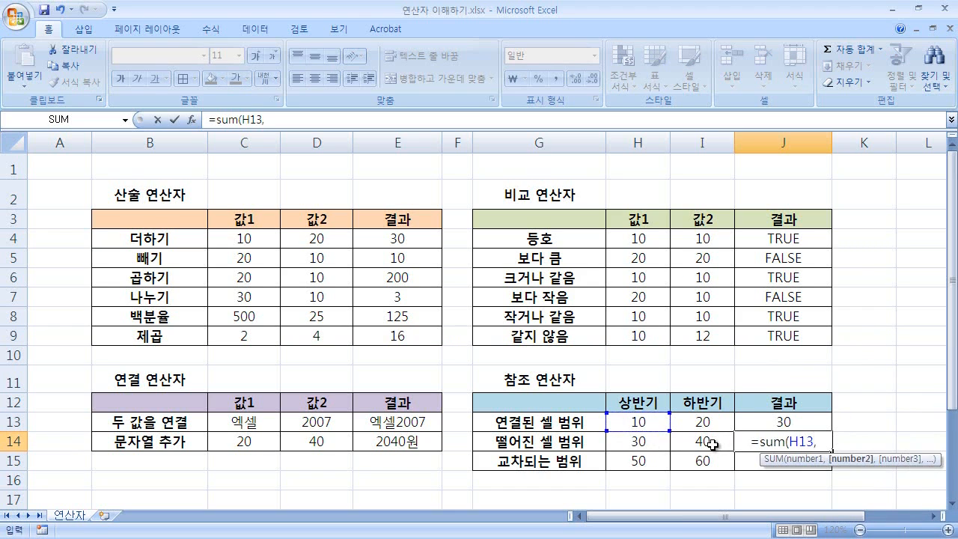
pyautogui.click(711, 443)
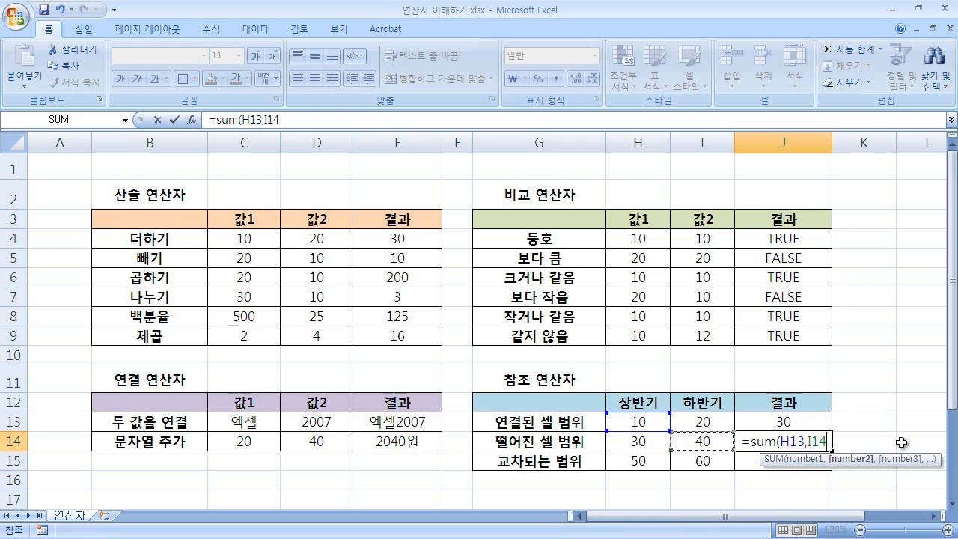
pyautogui.write(')')
pyautogui.press('Return')
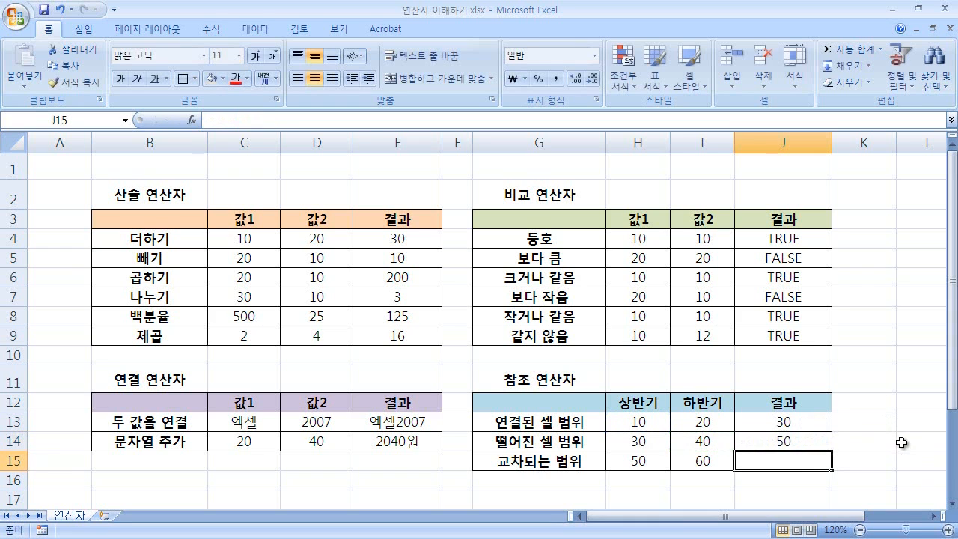
pyautogui.click(638, 422)
pyautogui.keyDown('ctrl'); pyautogui.click(697, 442); pyautogui.keyUp('ctrl')
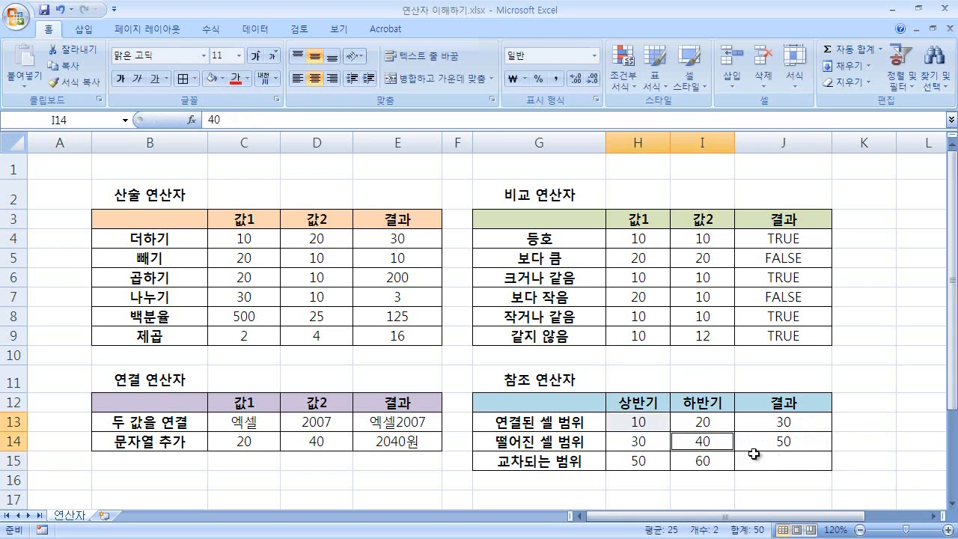
pyautogui.click(784, 440)
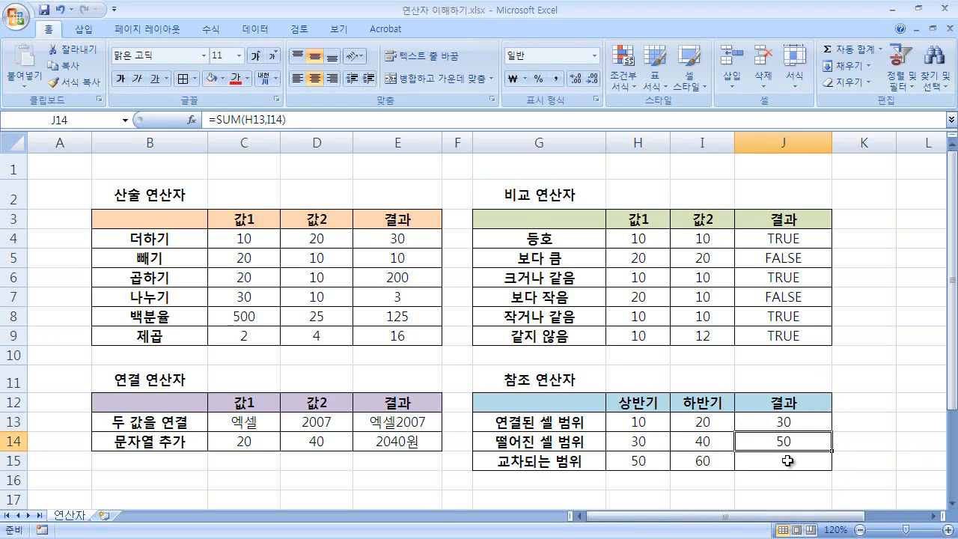
# Step: Enter the intersection formula =SUM(H13:H15 H14:I14) in cell J15, the result cell of the 교차되는 범위 row, and review it
pyautogui.click(786, 461)
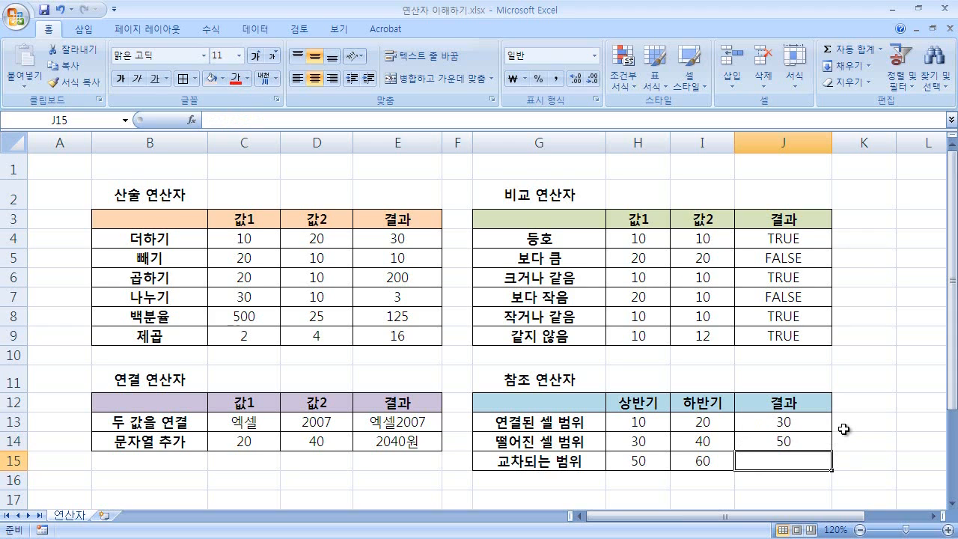
pyautogui.write('=')
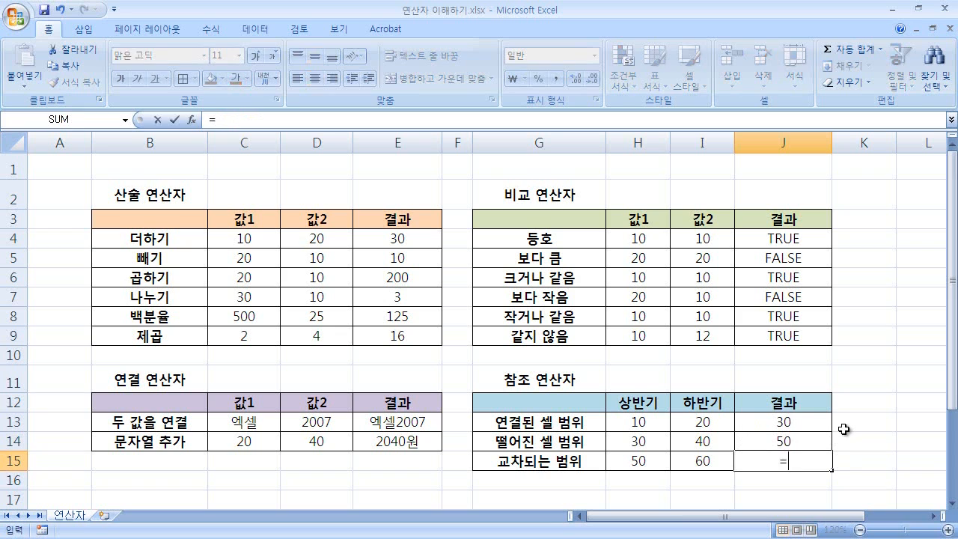
pyautogui.write('sum(')
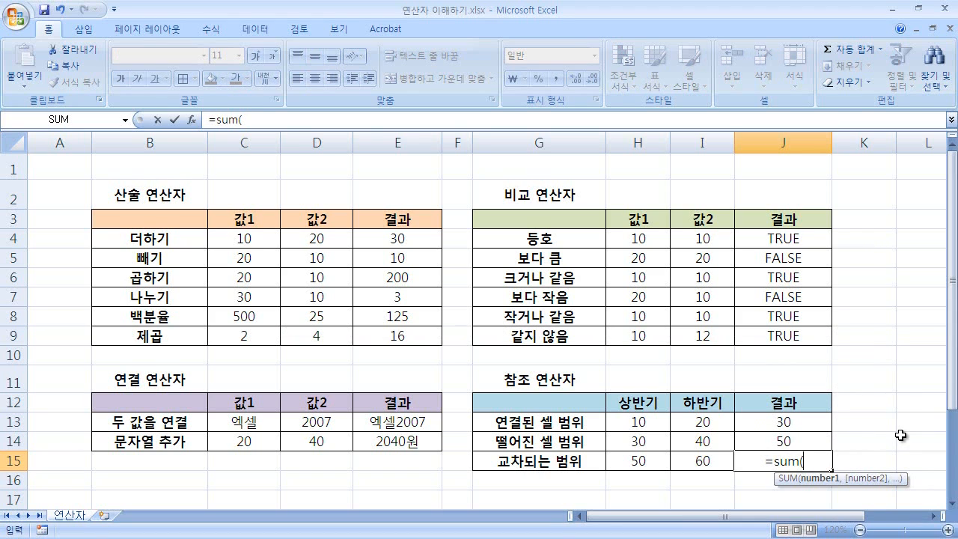
pyautogui.click(657, 422)
pyautogui.moveTo(657, 422); pyautogui.dragTo(657, 461)
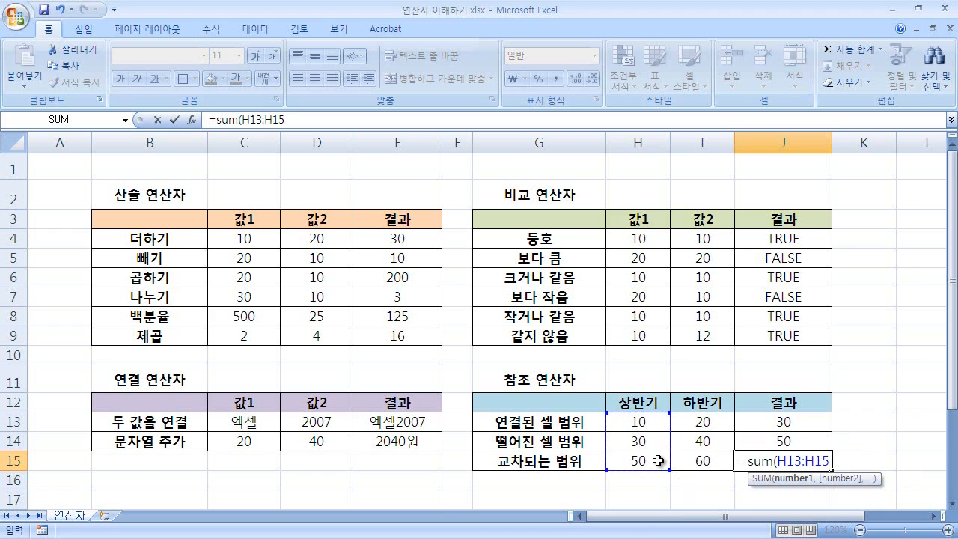
pyautogui.click(637, 441)
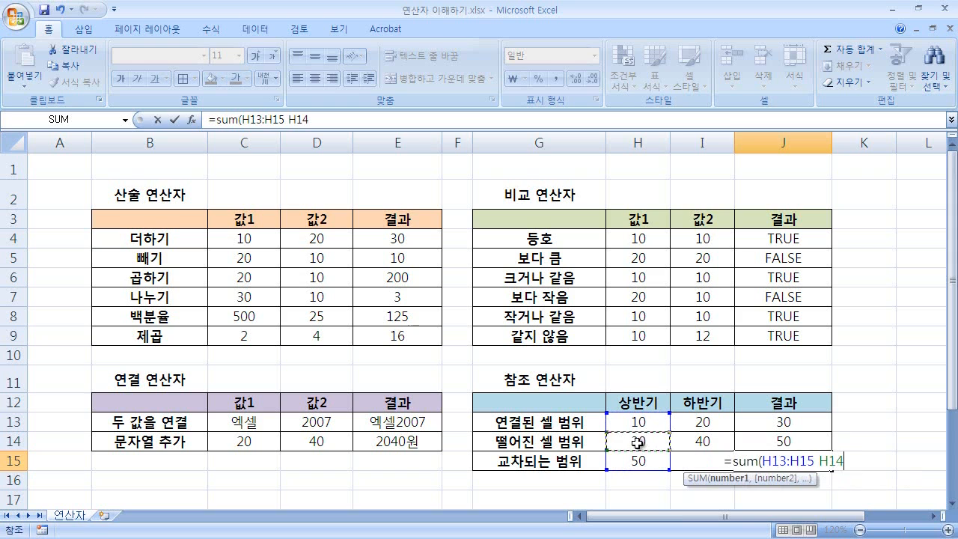
pyautogui.moveTo(677, 443); pyautogui.dragTo(688, 441)
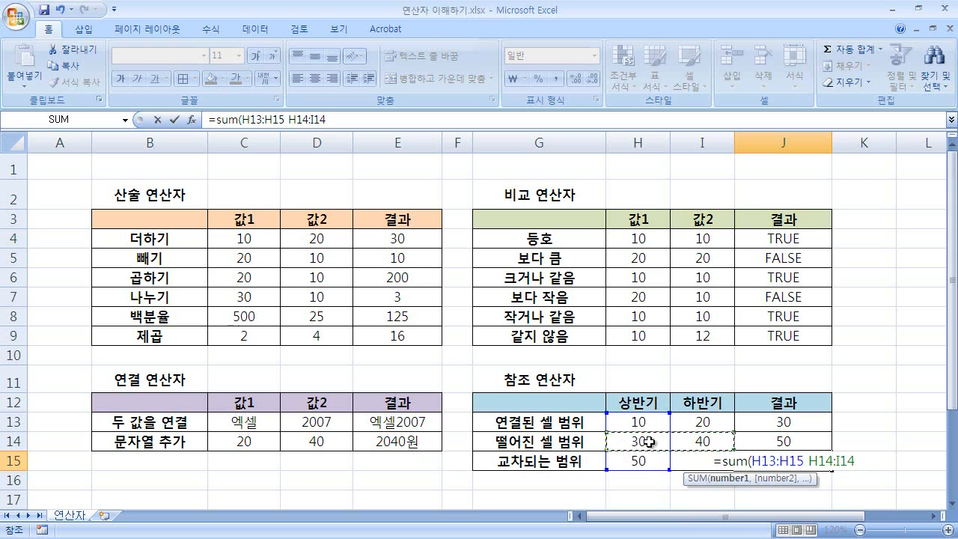
pyautogui.click(858, 460)
pyautogui.write(')')
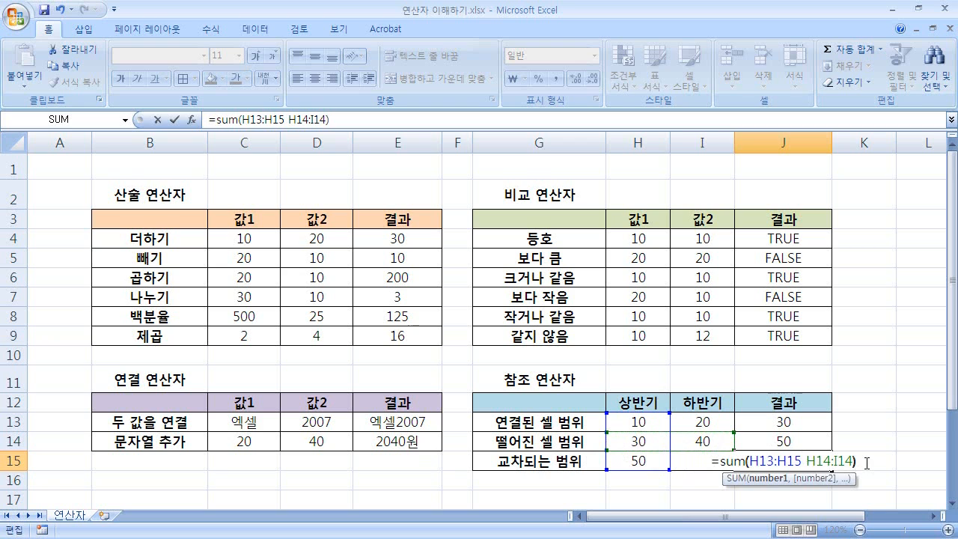
pyautogui.press('Return')
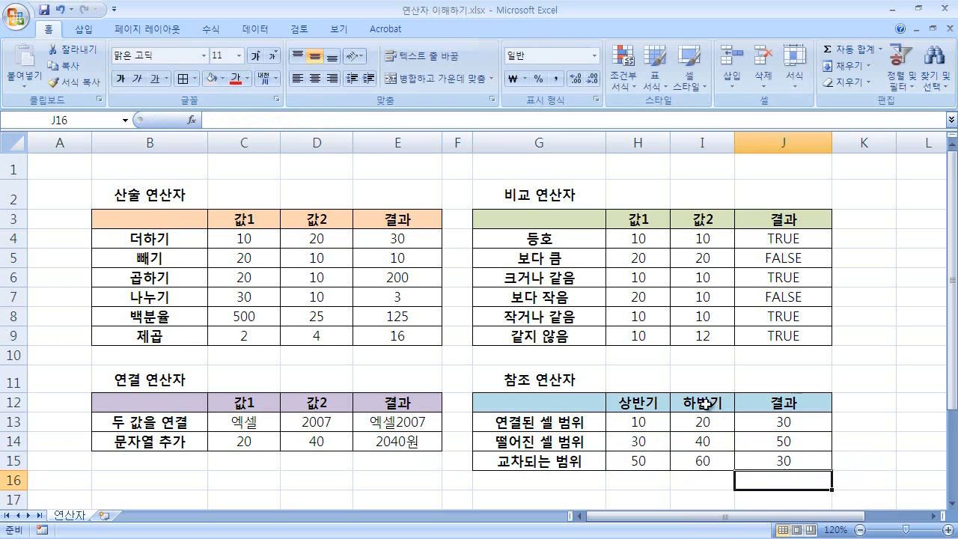
pyautogui.click(786, 456)
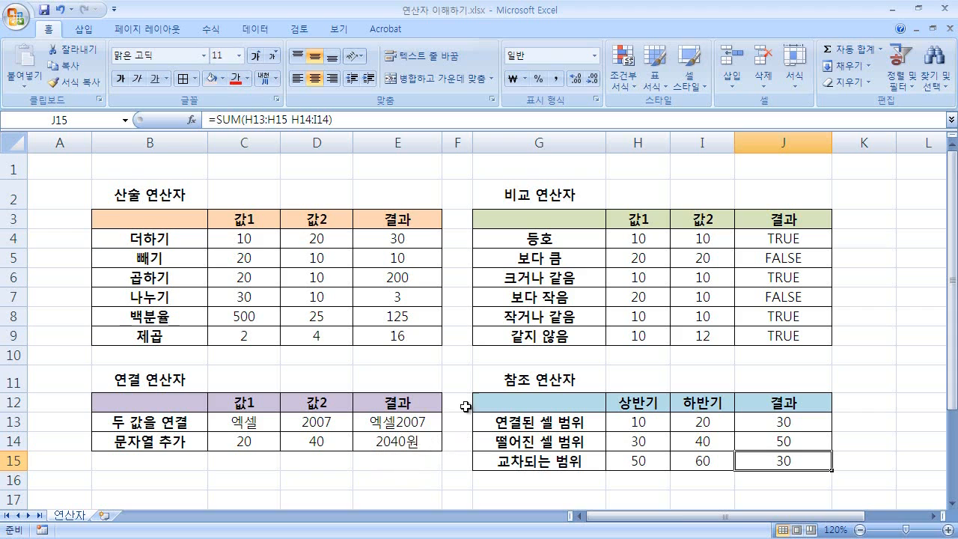
# Step: Examine the operator precedence order in the 연산자 우선순위 section below the tables
pyautogui.click(864, 359)
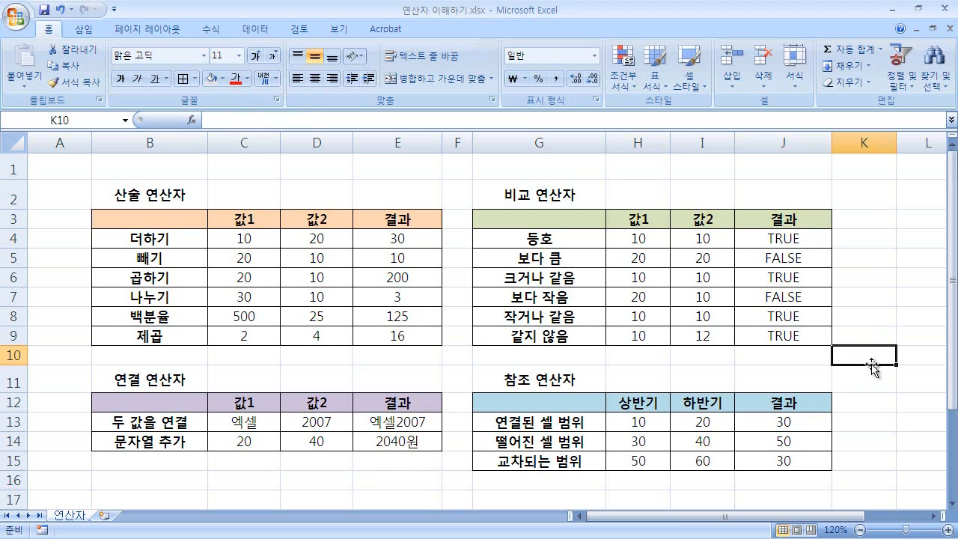
pyautogui.scroll(-3, 874, 365)
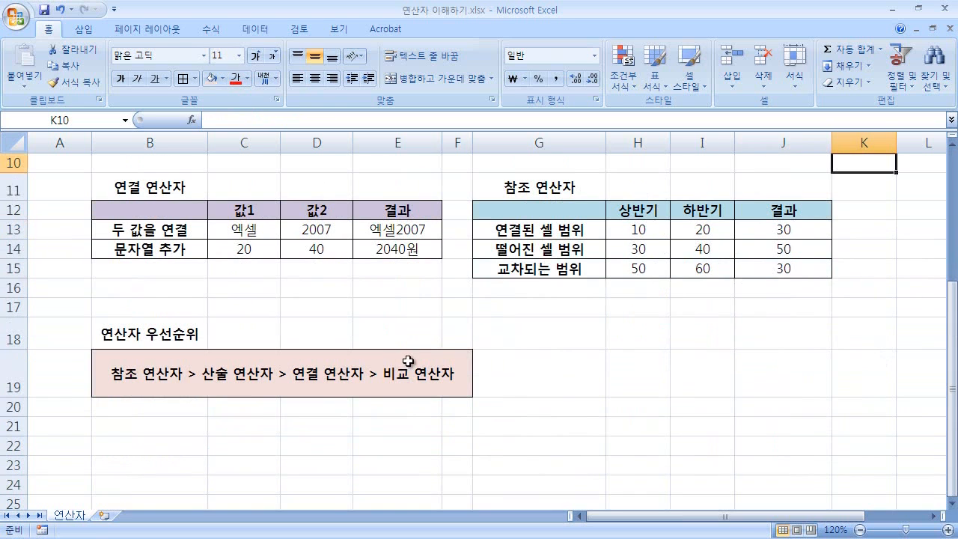
pyautogui.scroll(-1, 408, 361)
pyautogui.scroll(1, 408, 362)
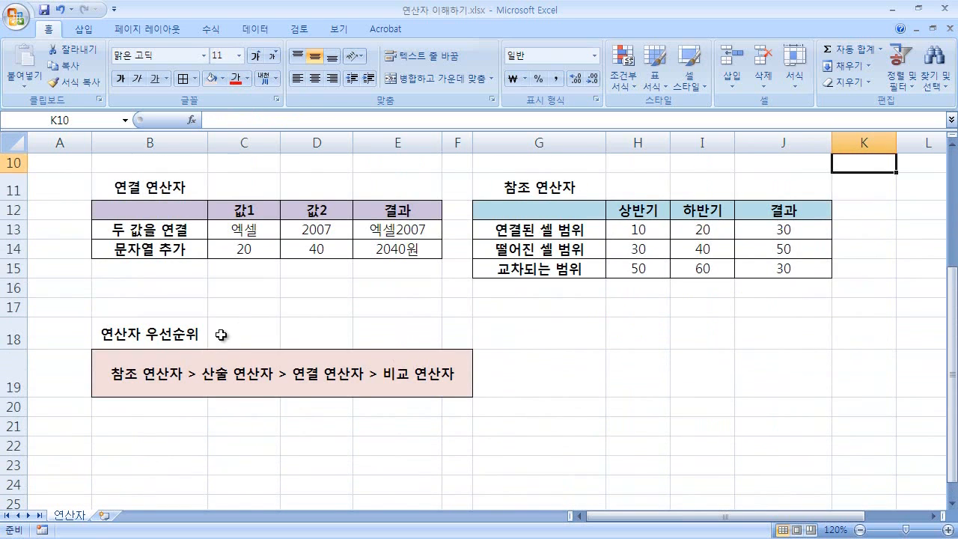